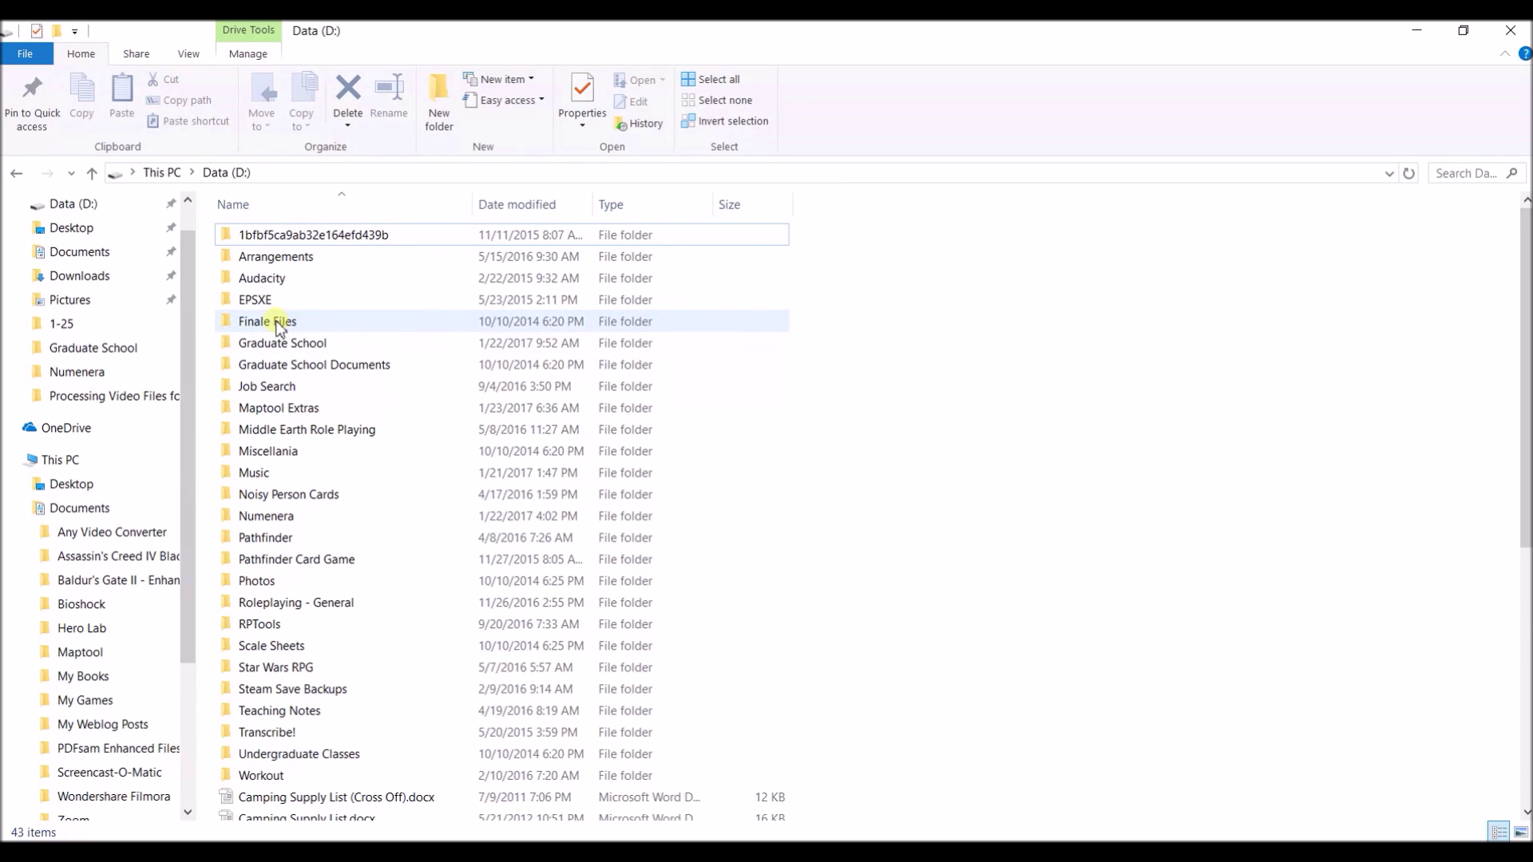
# Copy launcher-1.4.0.5.jar from the Maptool 1.4.0.5 folder inside RPTools on the Data (D:) drive
pyautogui.doubleClick(277, 627)
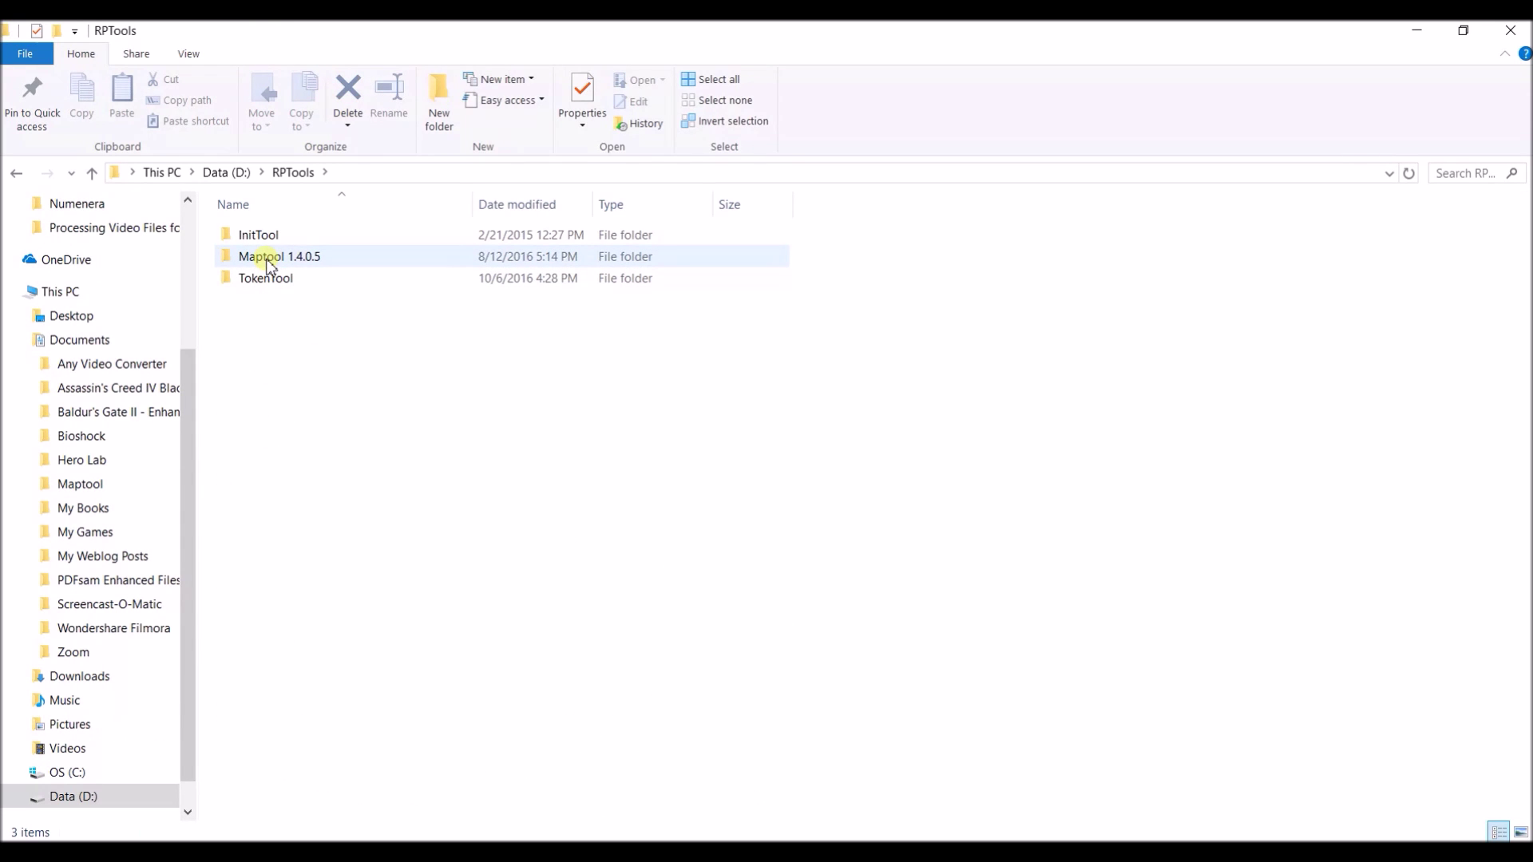
pyautogui.doubleClick(269, 260)
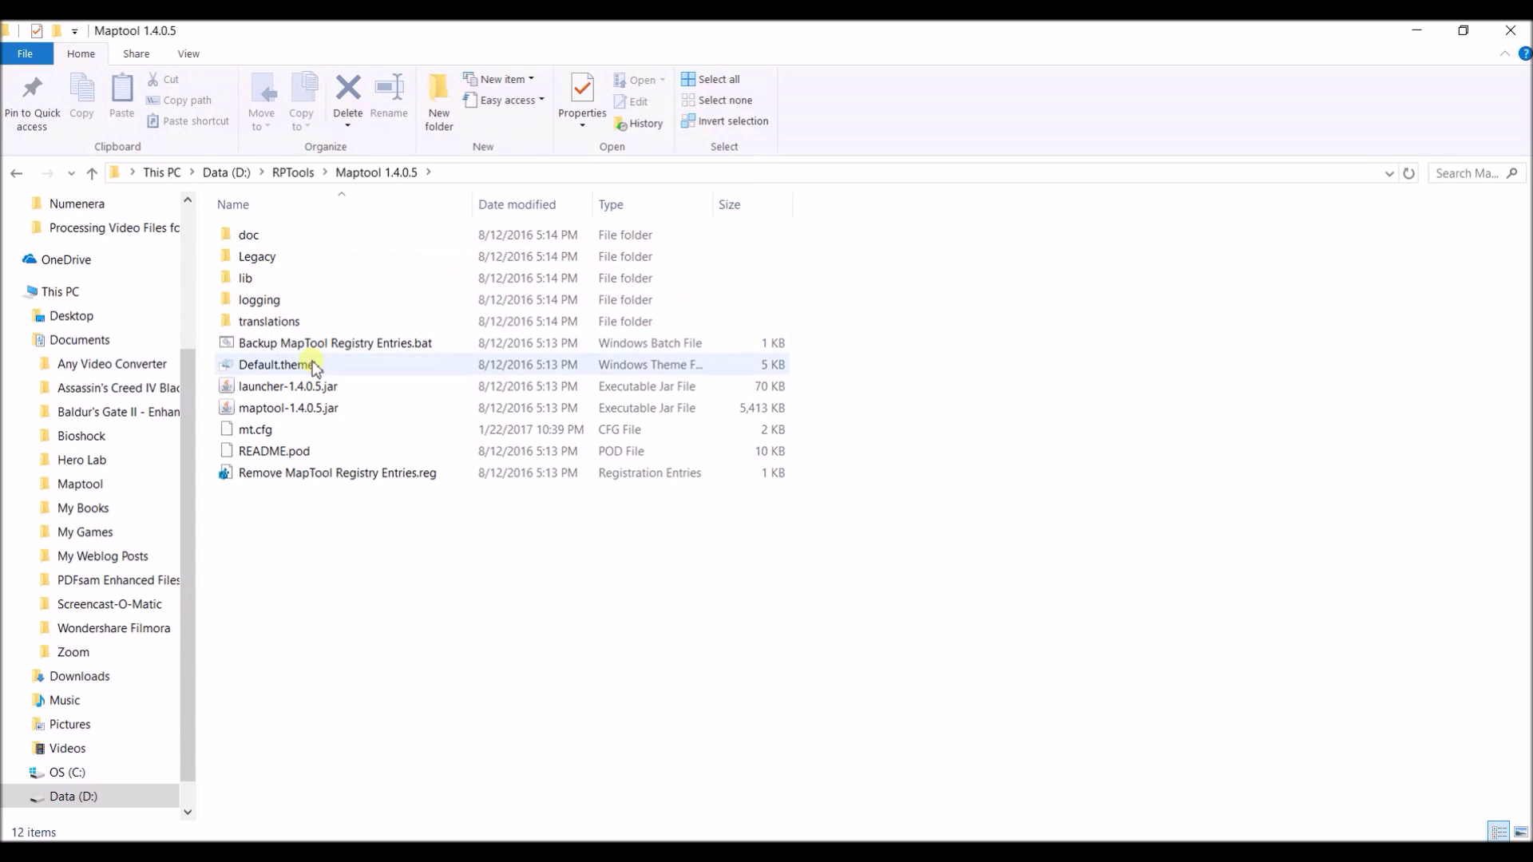
pyautogui.click(325, 386)
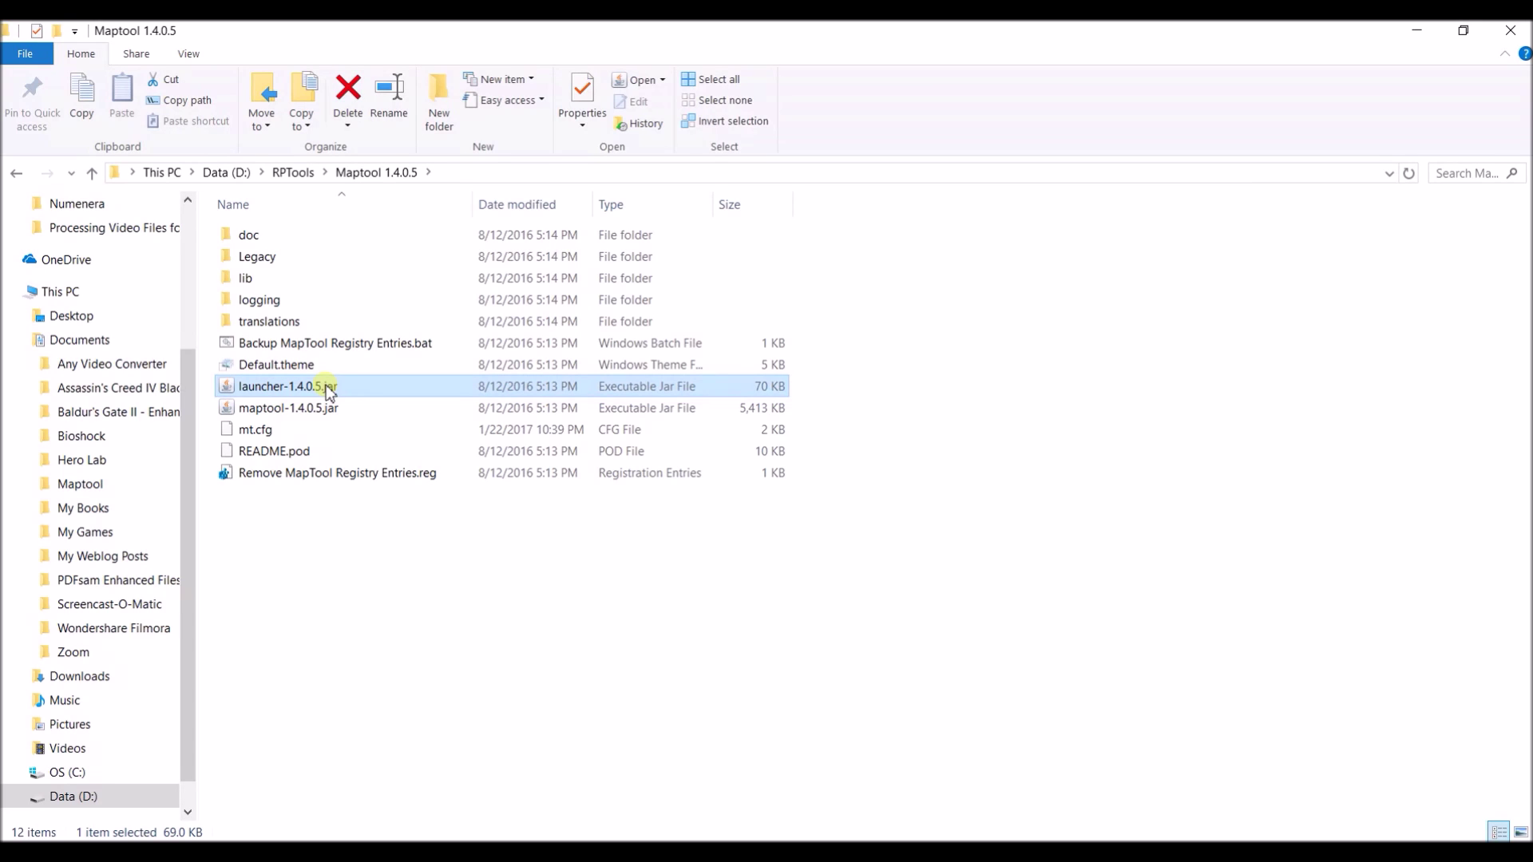
pyautogui.doubleClick(327, 387)
pyautogui.rightClick(327, 386)
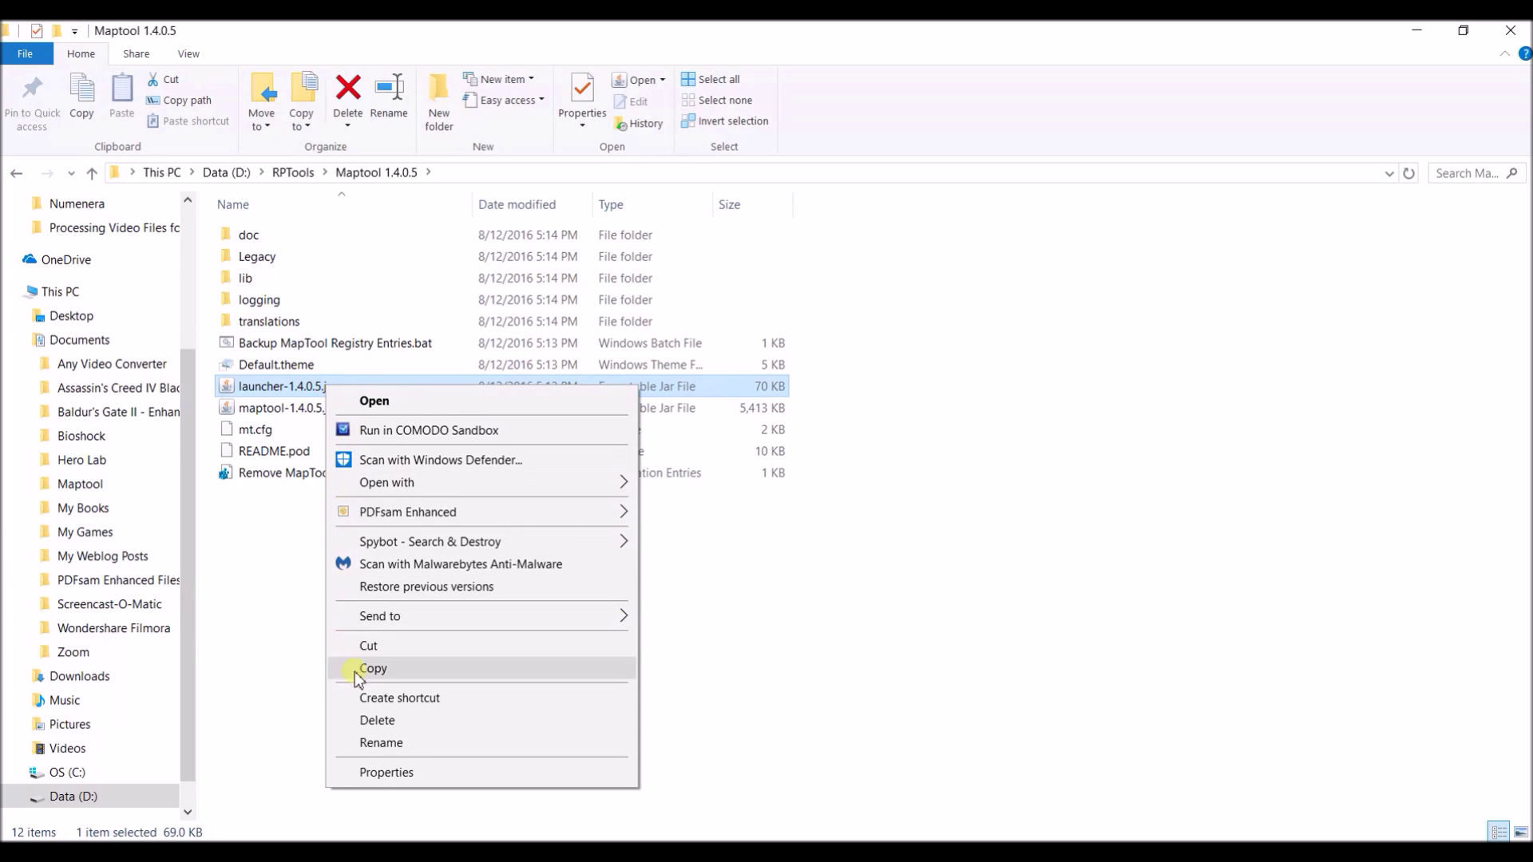
pyautogui.click(382, 678)
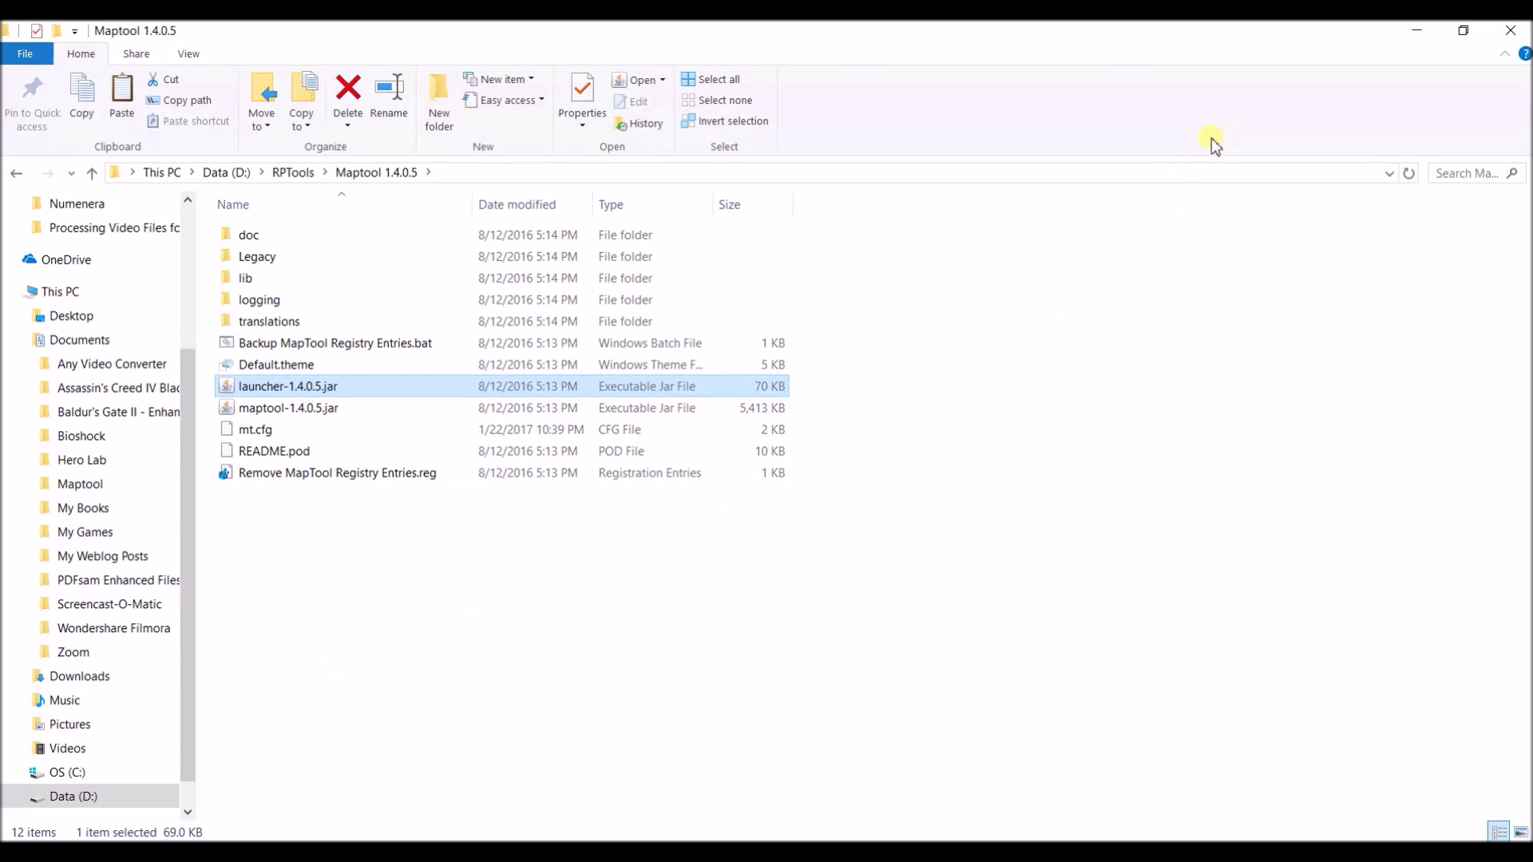
# Minimize the folder window and paste the copied launcher file onto the desktop
pyautogui.click(1410, 32)
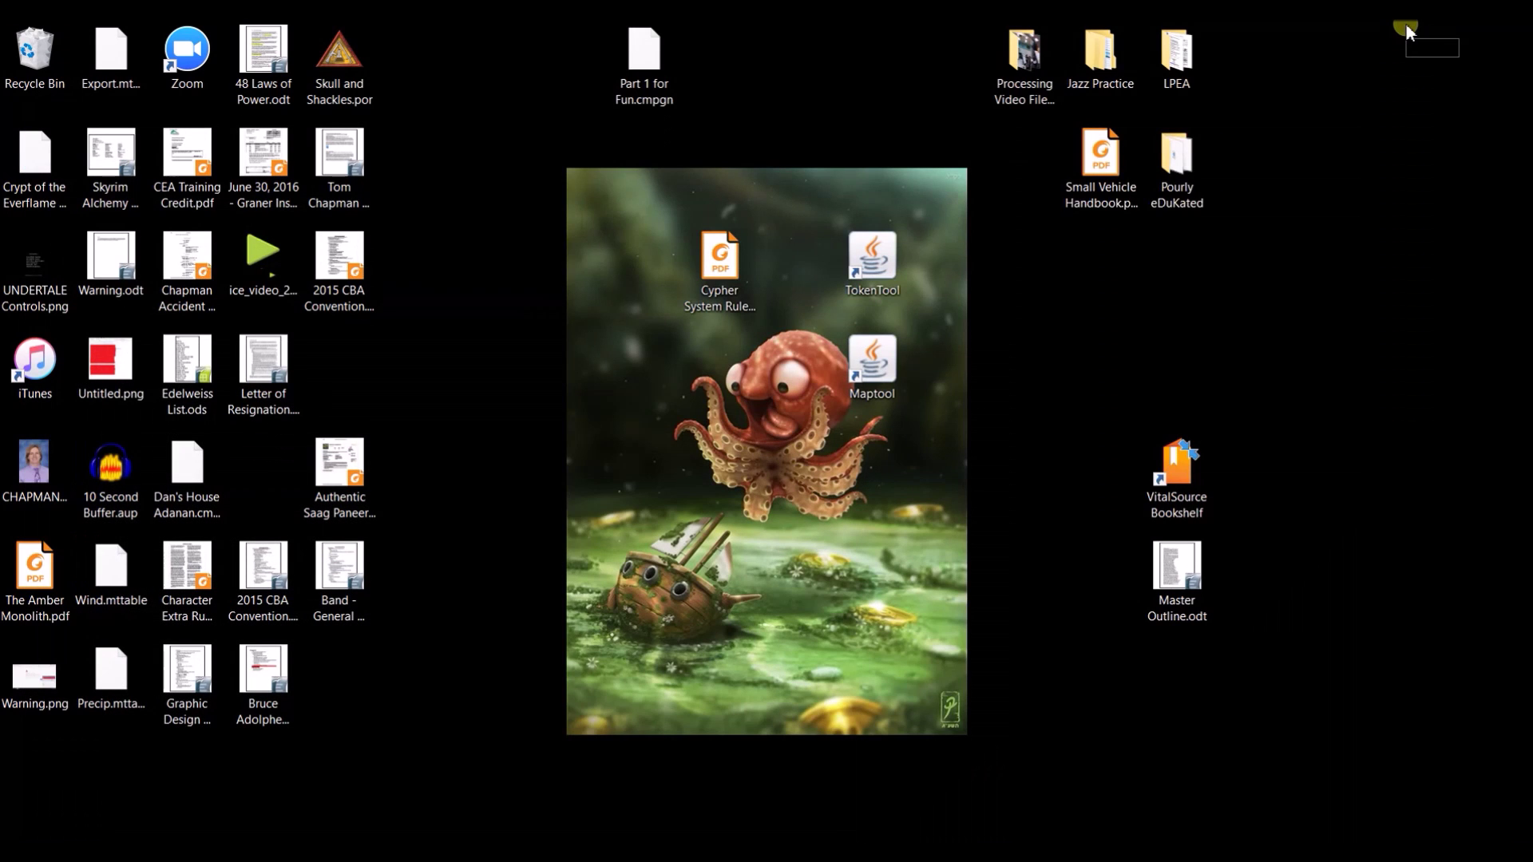
pyautogui.rightClick(1046, 359)
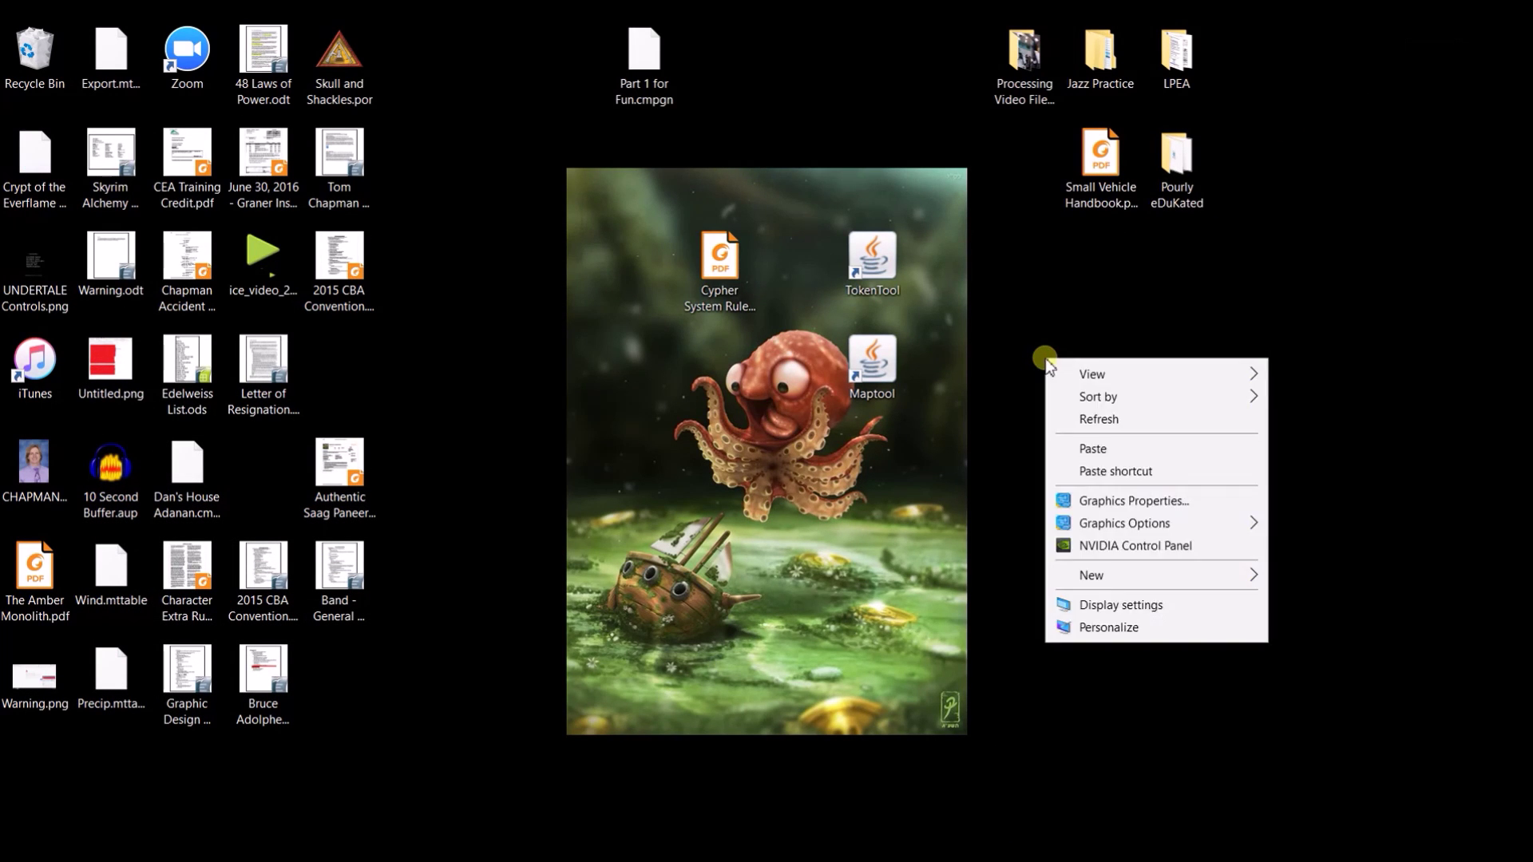
pyautogui.click(1099, 448)
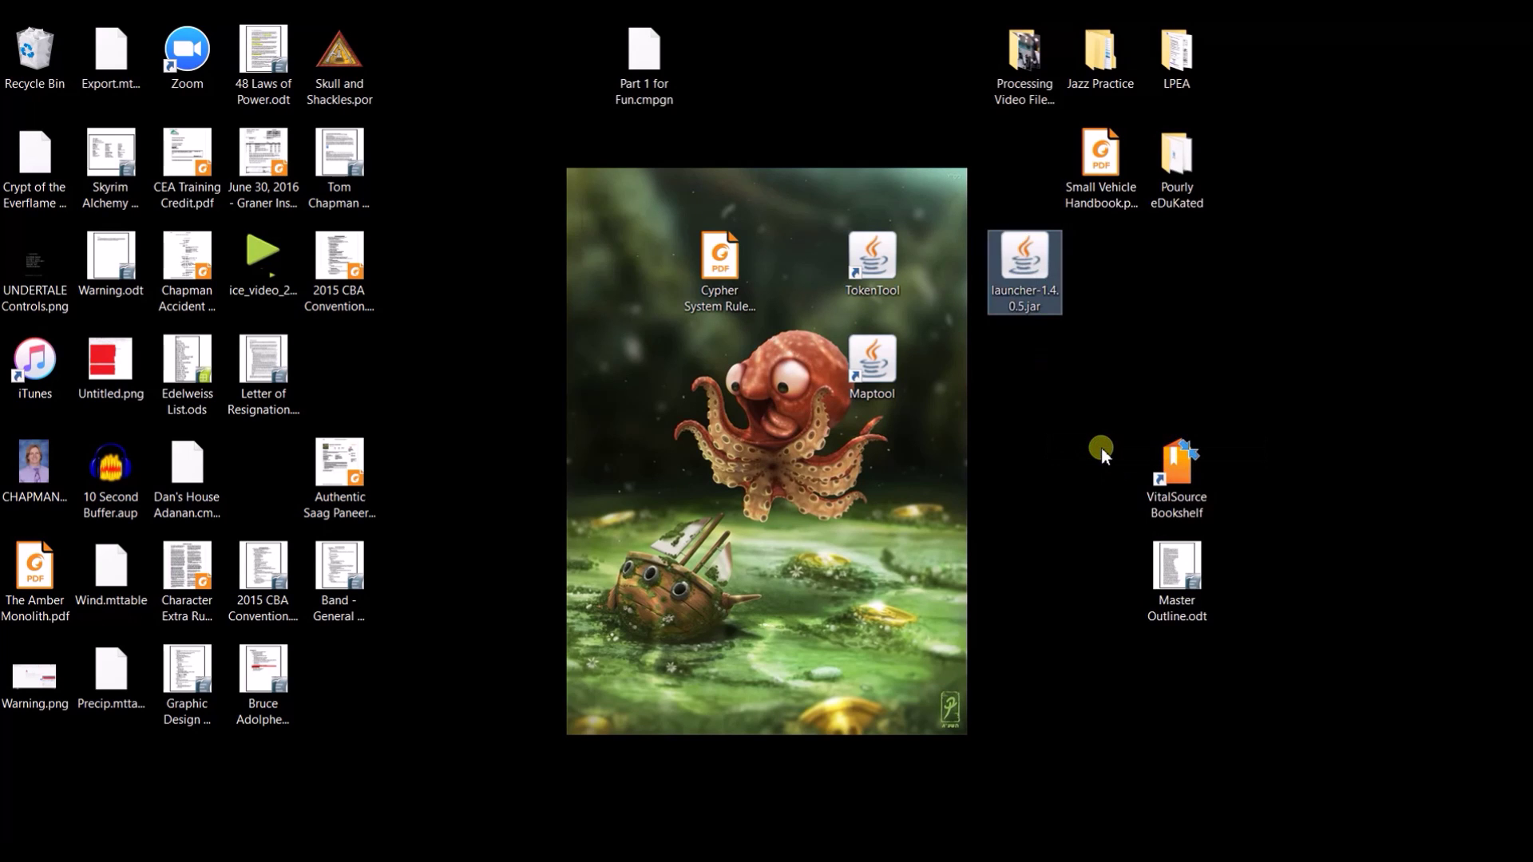
pyautogui.click(1100, 447)
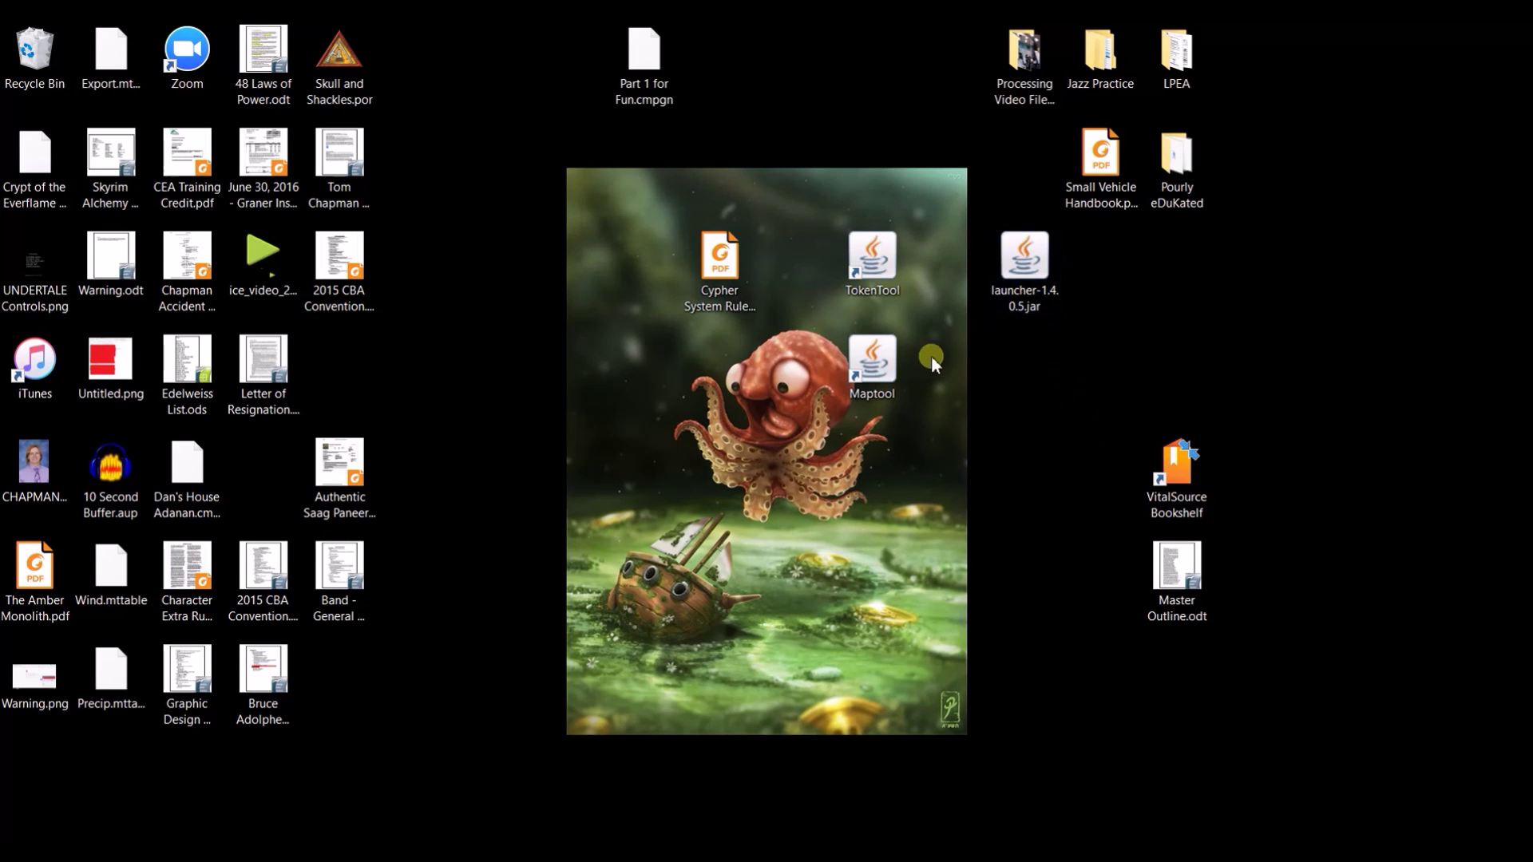
# Move the Maptool shortcut below the pasted launcher file and delete that launcher copy from the desktop
pyautogui.moveTo(878, 364); pyautogui.dragTo(1047, 417)
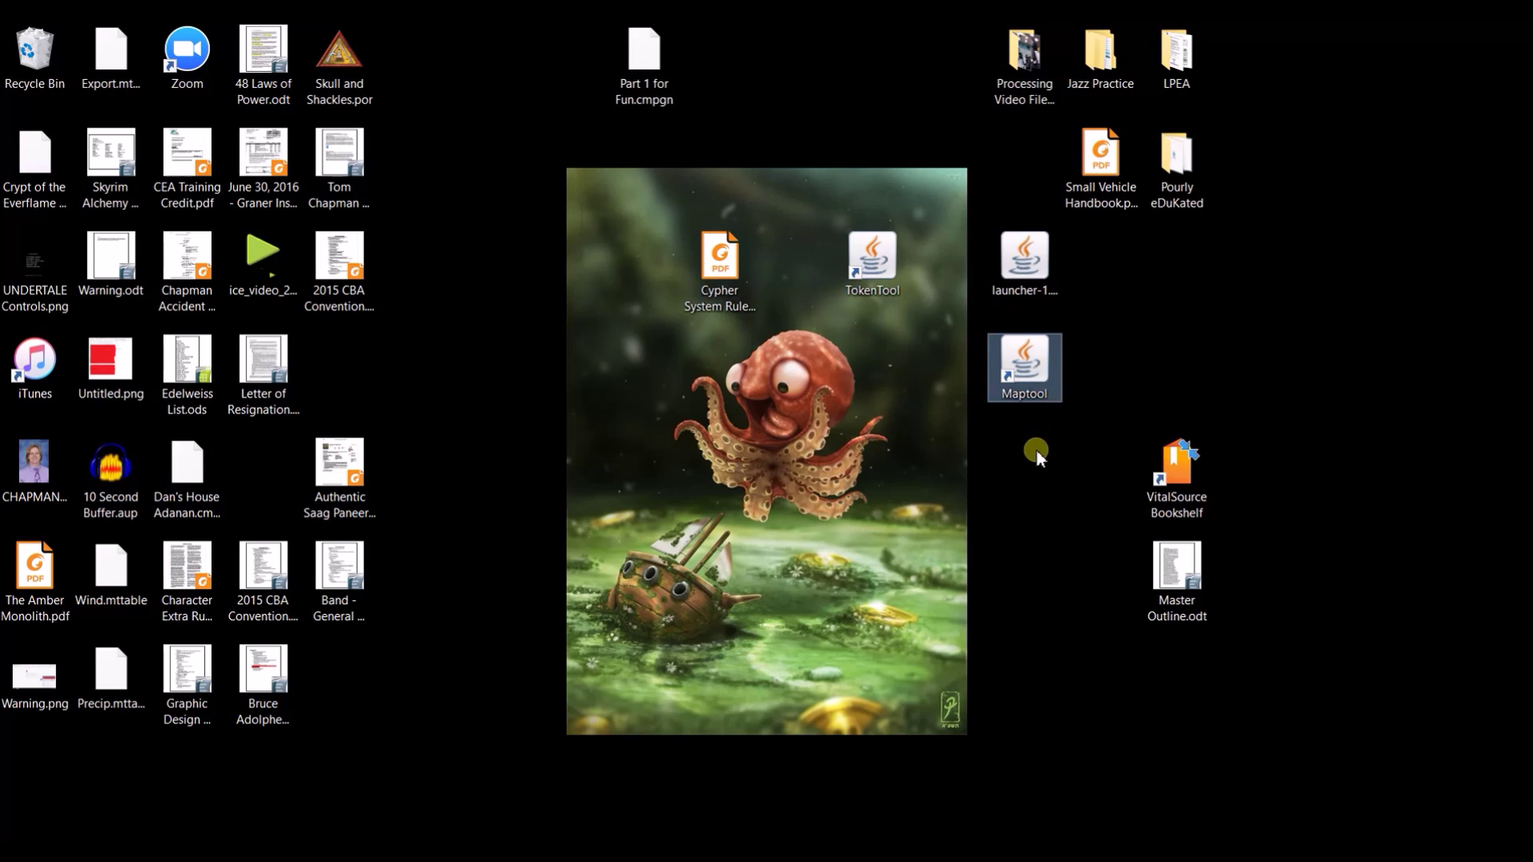
pyautogui.click(1021, 288)
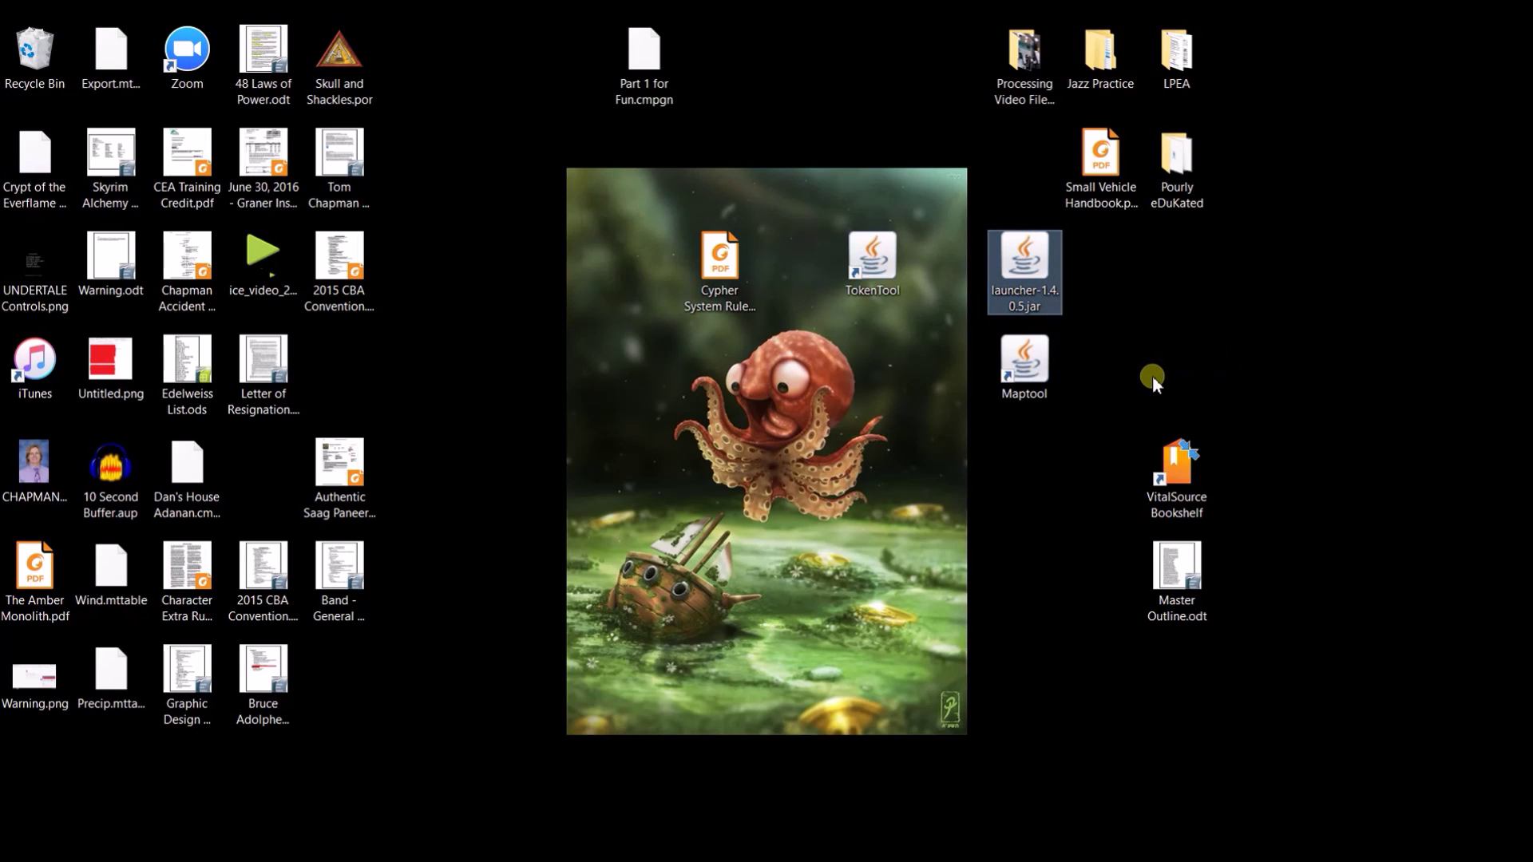
pyautogui.press('Delete')
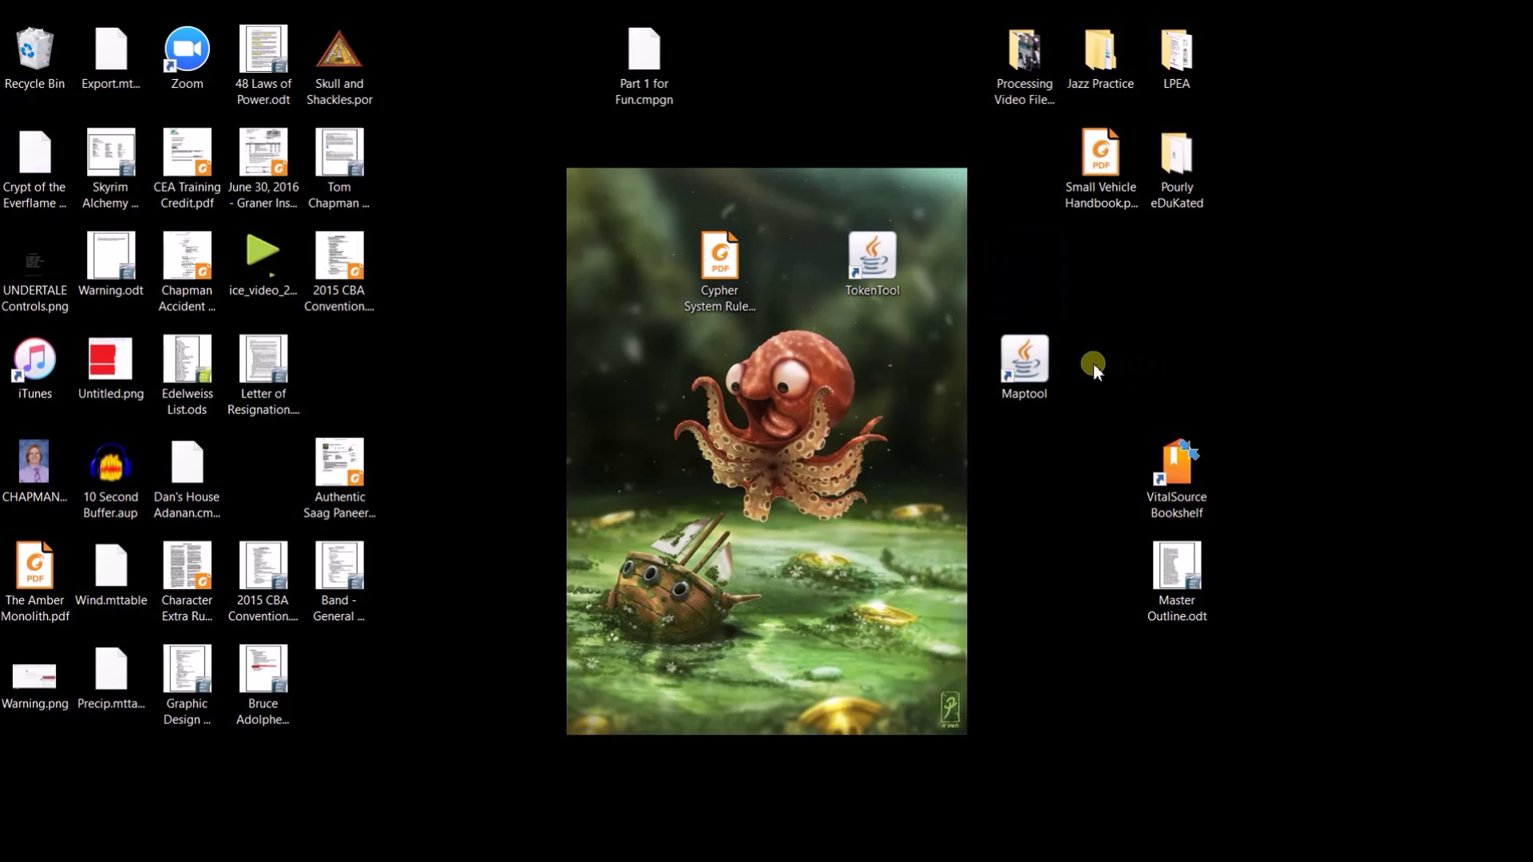
# Open the MapTool launcher from the desktop shortcut, register maptool-1.4.0.5.jar as its executable, and launch MapTool
pyautogui.doubleClick(1051, 369)
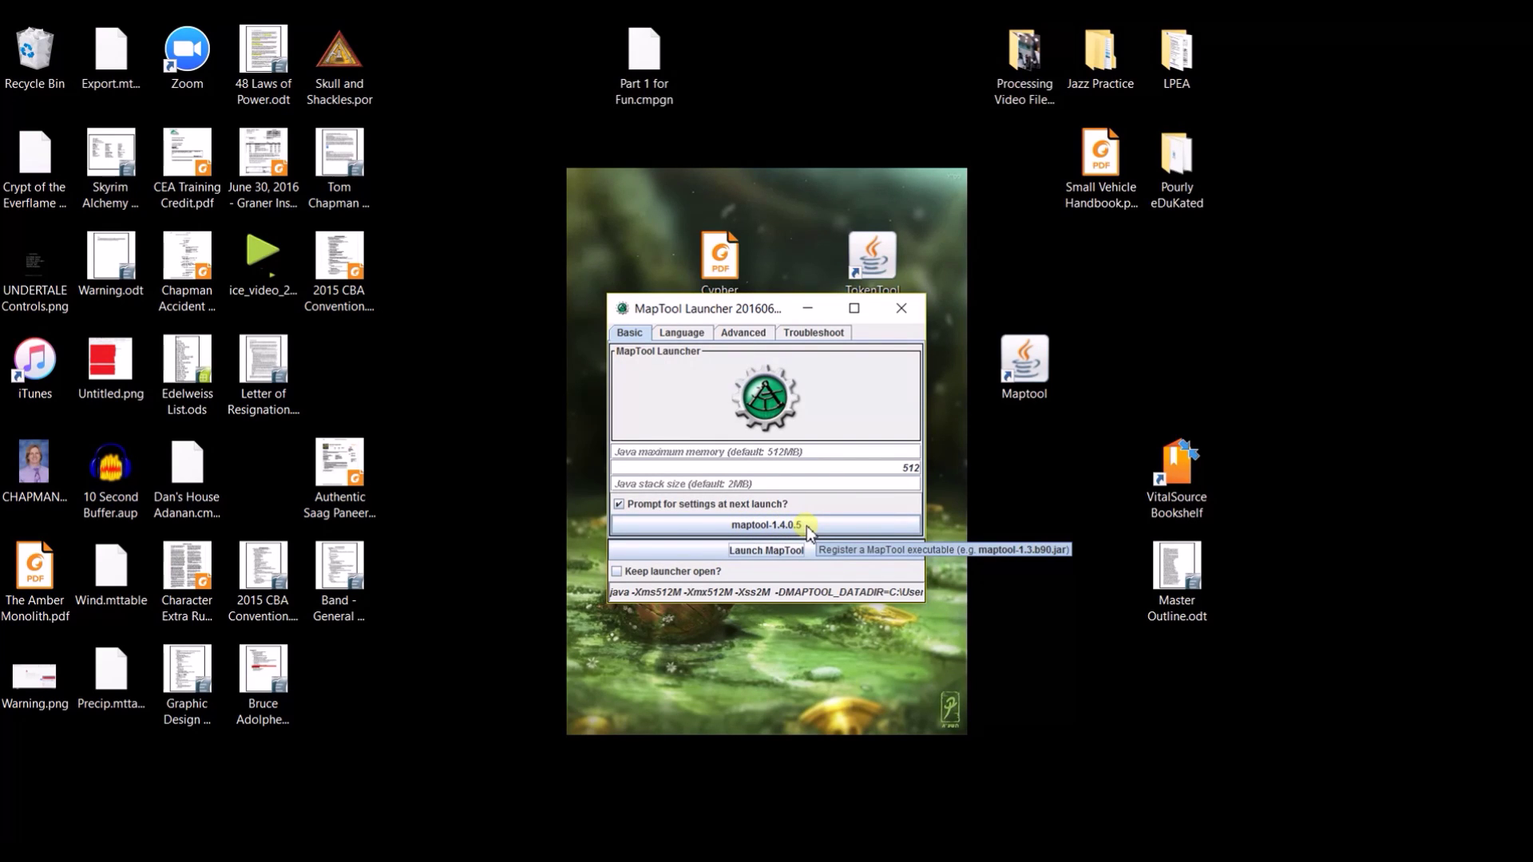
pyautogui.click(806, 526)
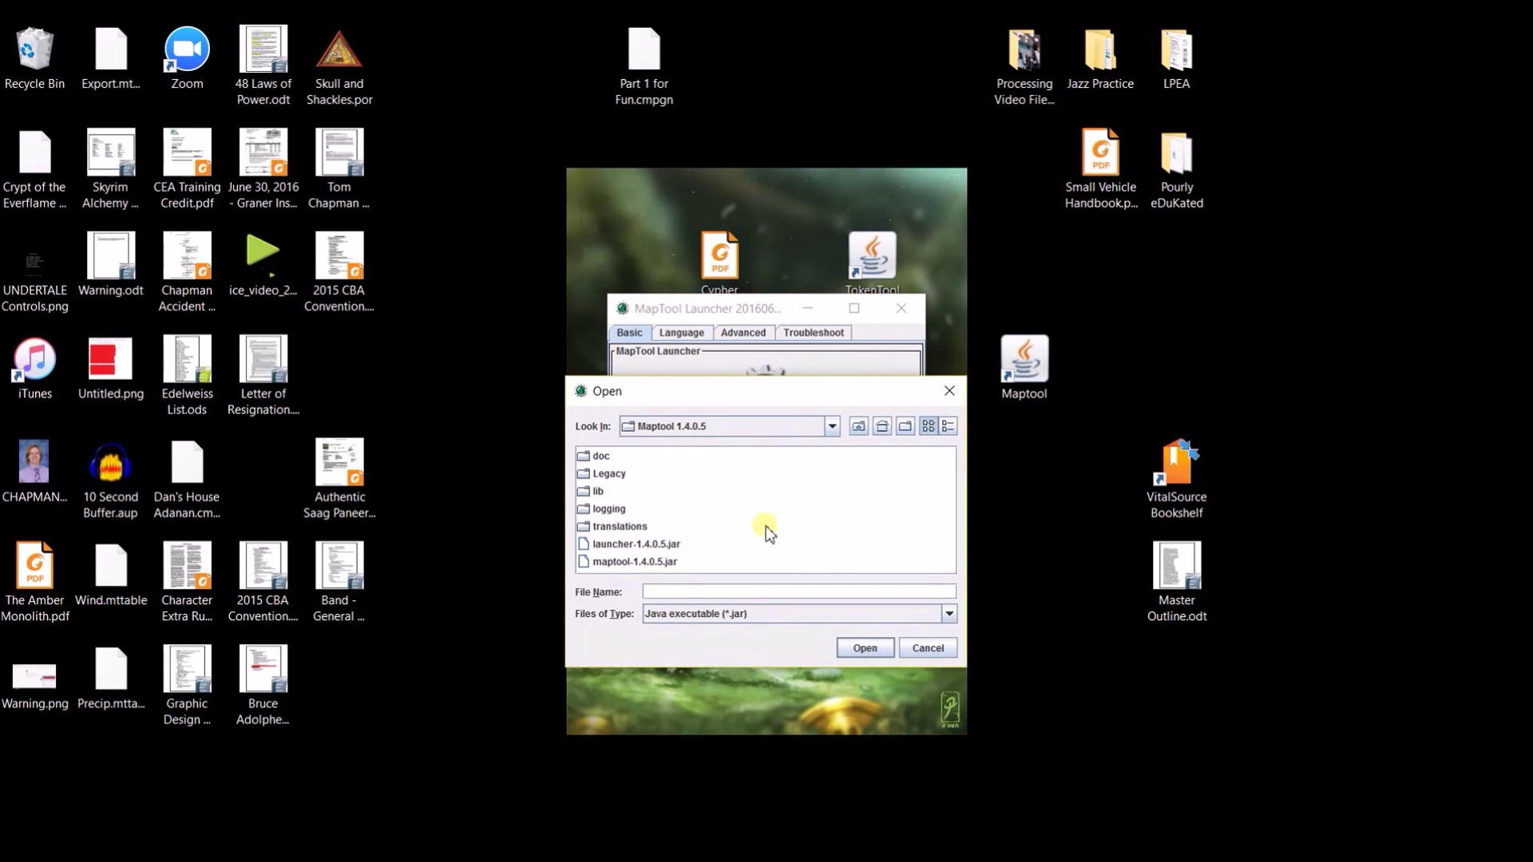
pyautogui.click(639, 562)
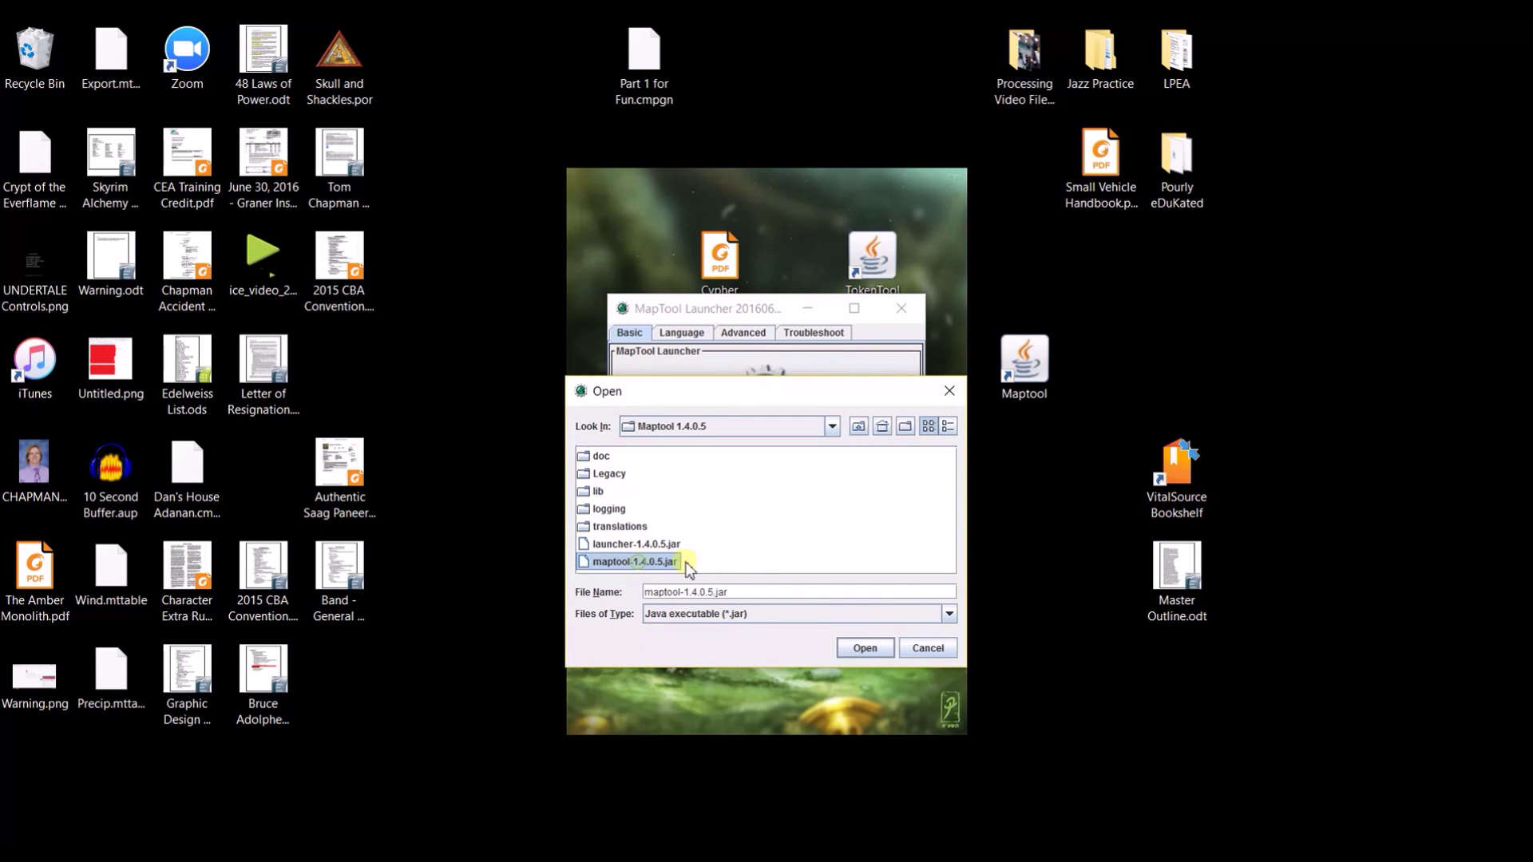
pyautogui.click(867, 651)
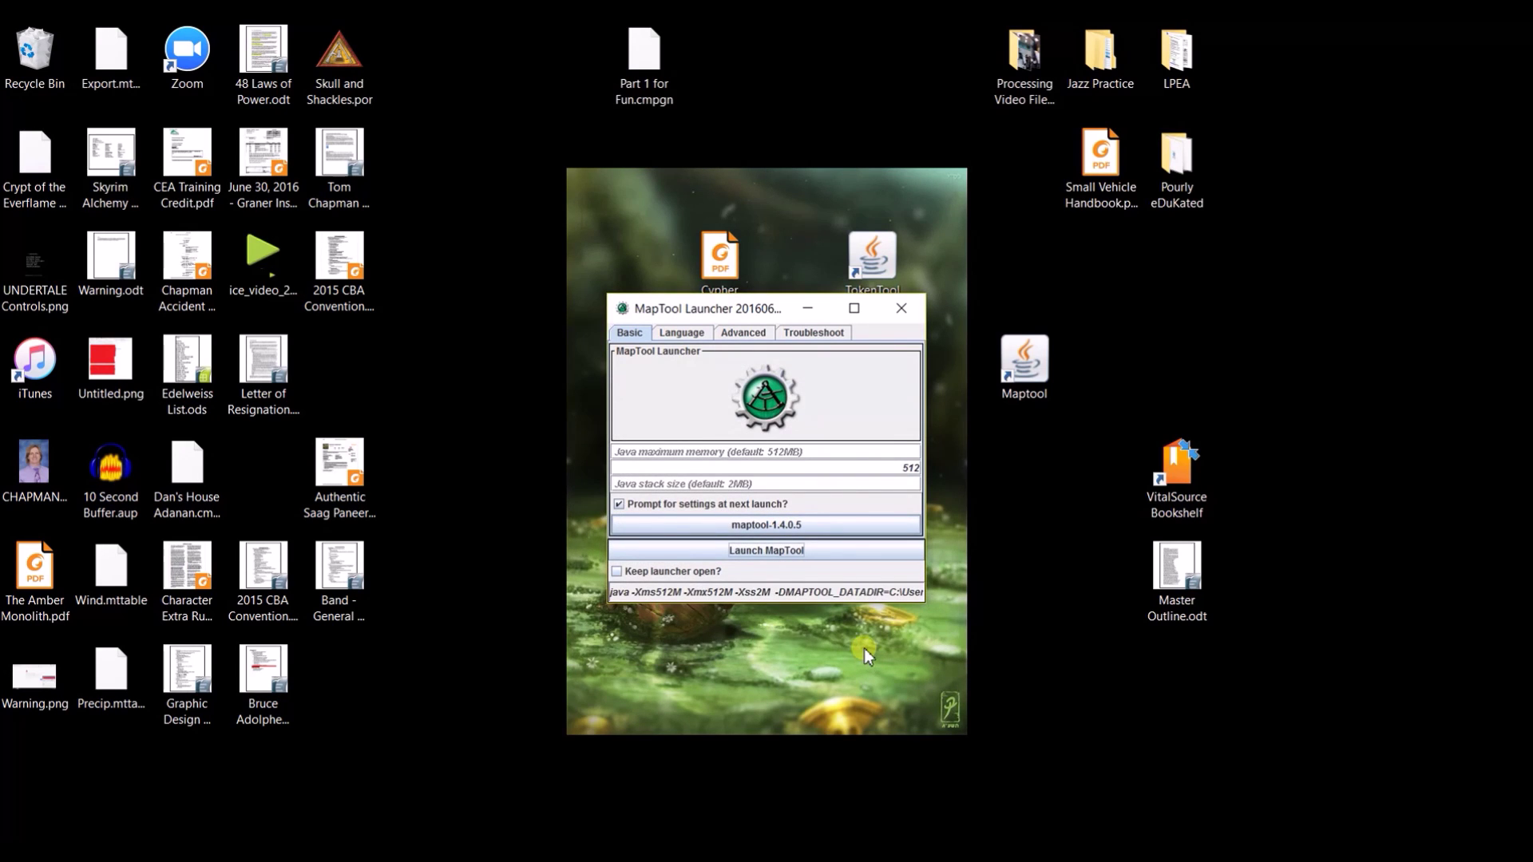
pyautogui.click(777, 551)
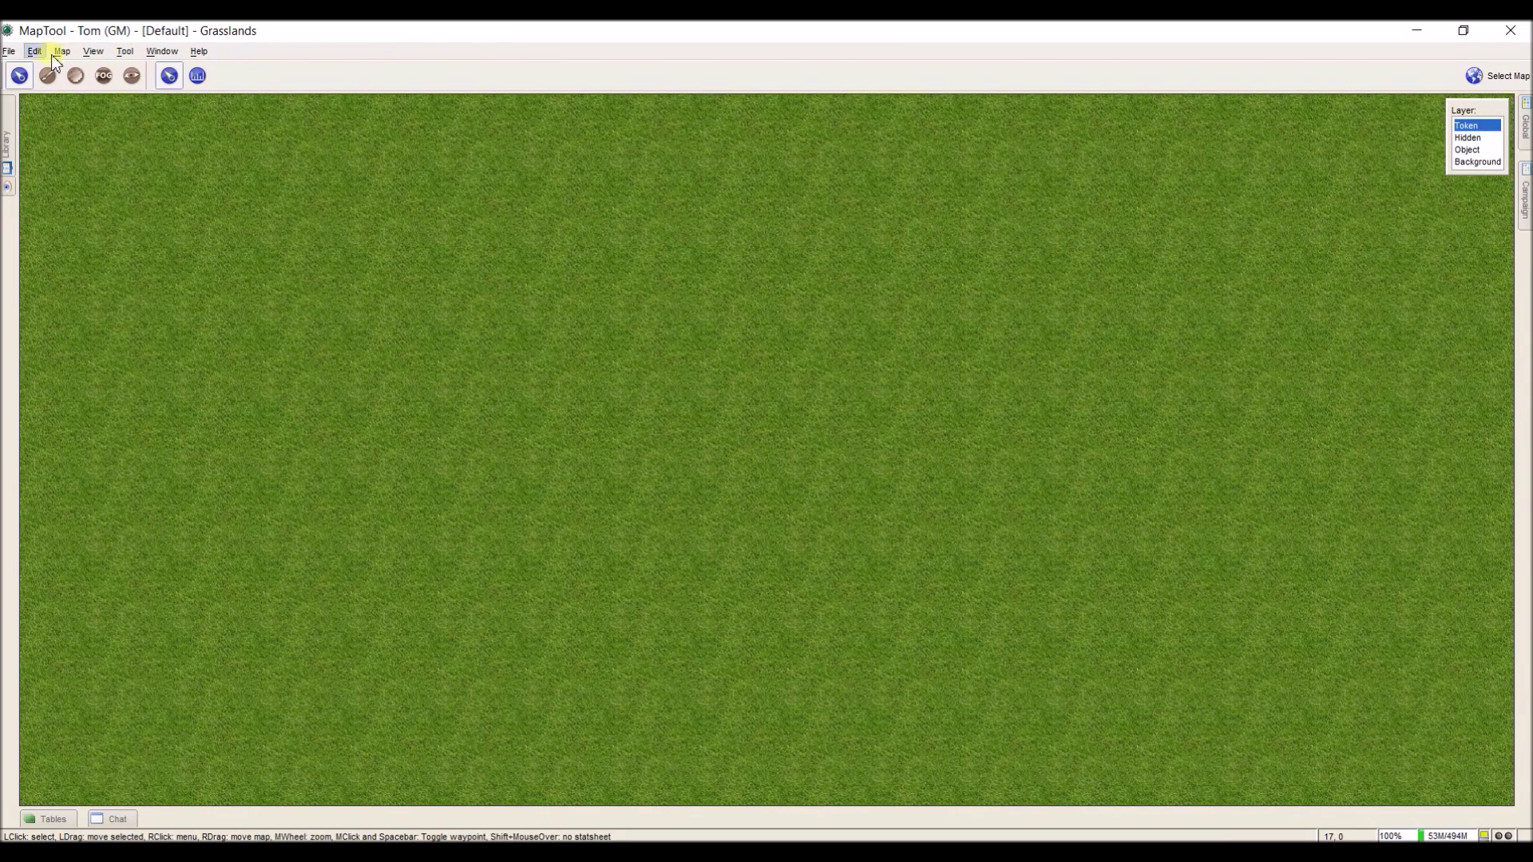
# Review the new-map grid, vision distance and movement settings in the Interactions preferences and close the dialog
pyautogui.click(35, 55)
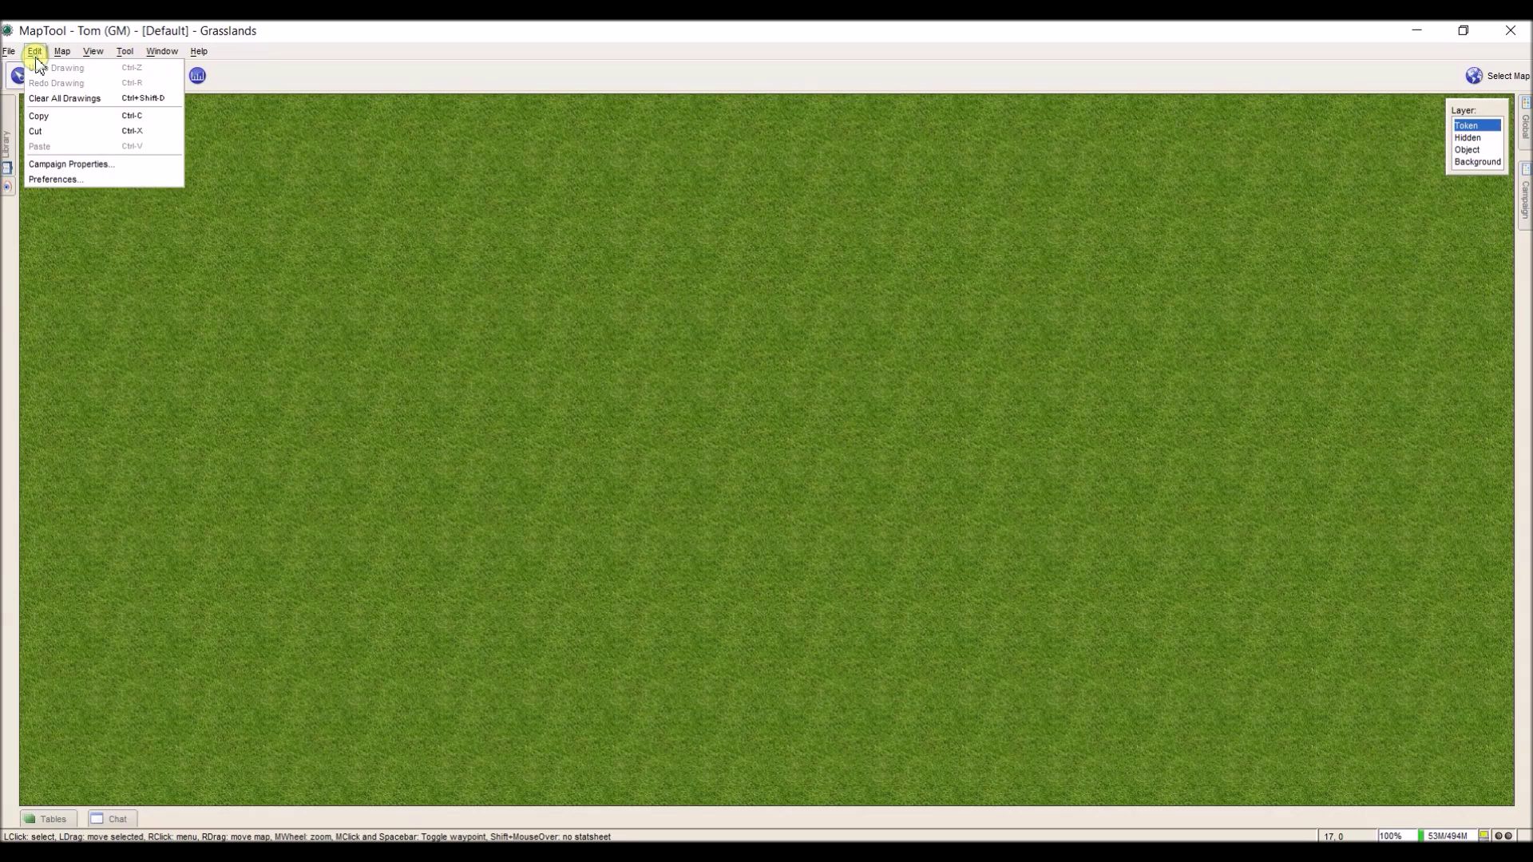
pyautogui.click(101, 179)
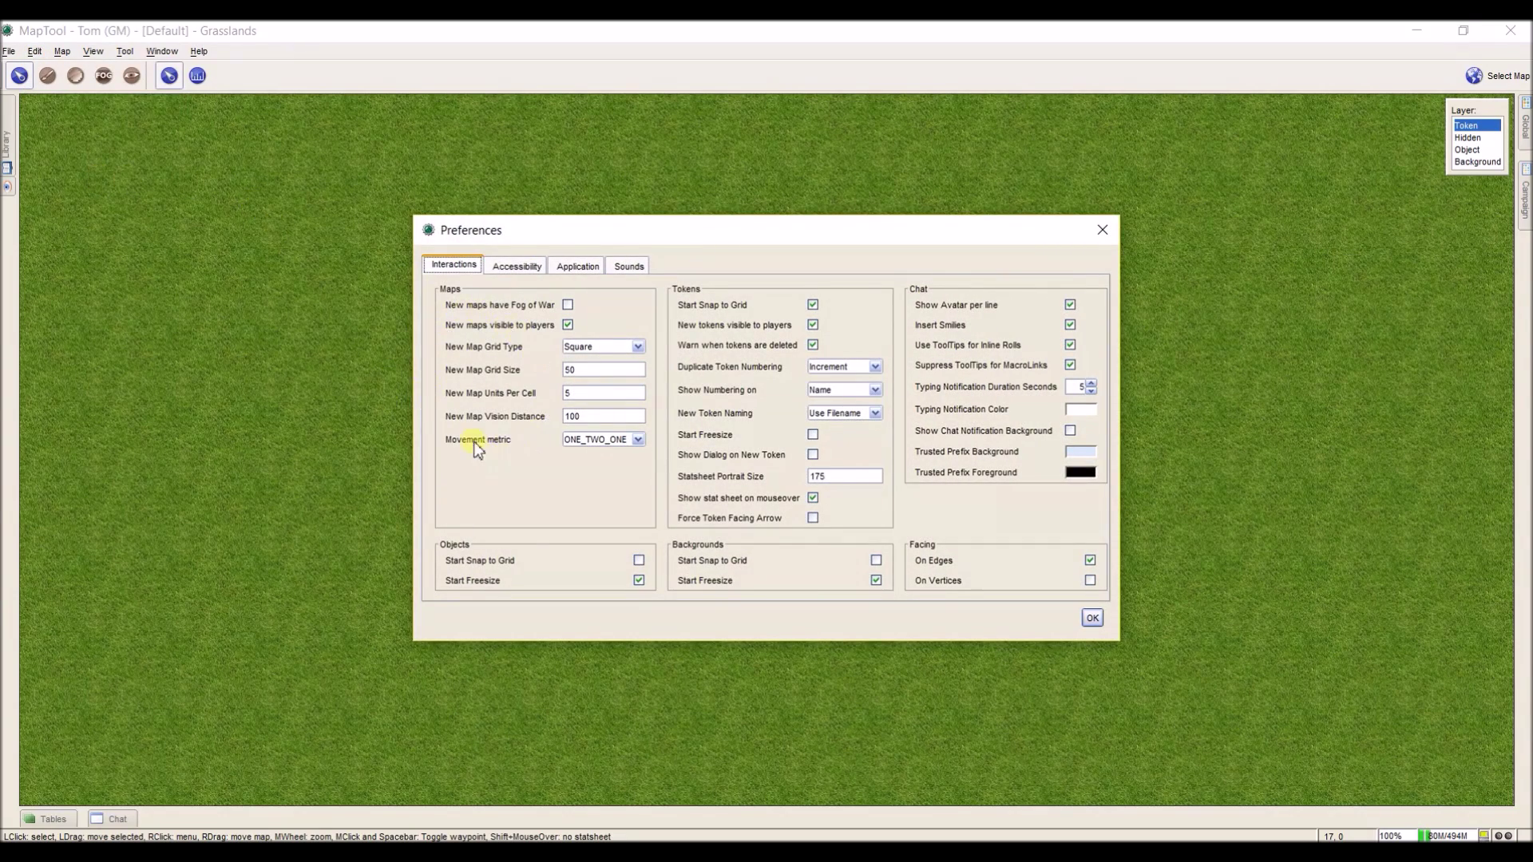
pyautogui.moveTo(544, 352)
pyautogui.click(588, 413)
pyautogui.click(1090, 619)
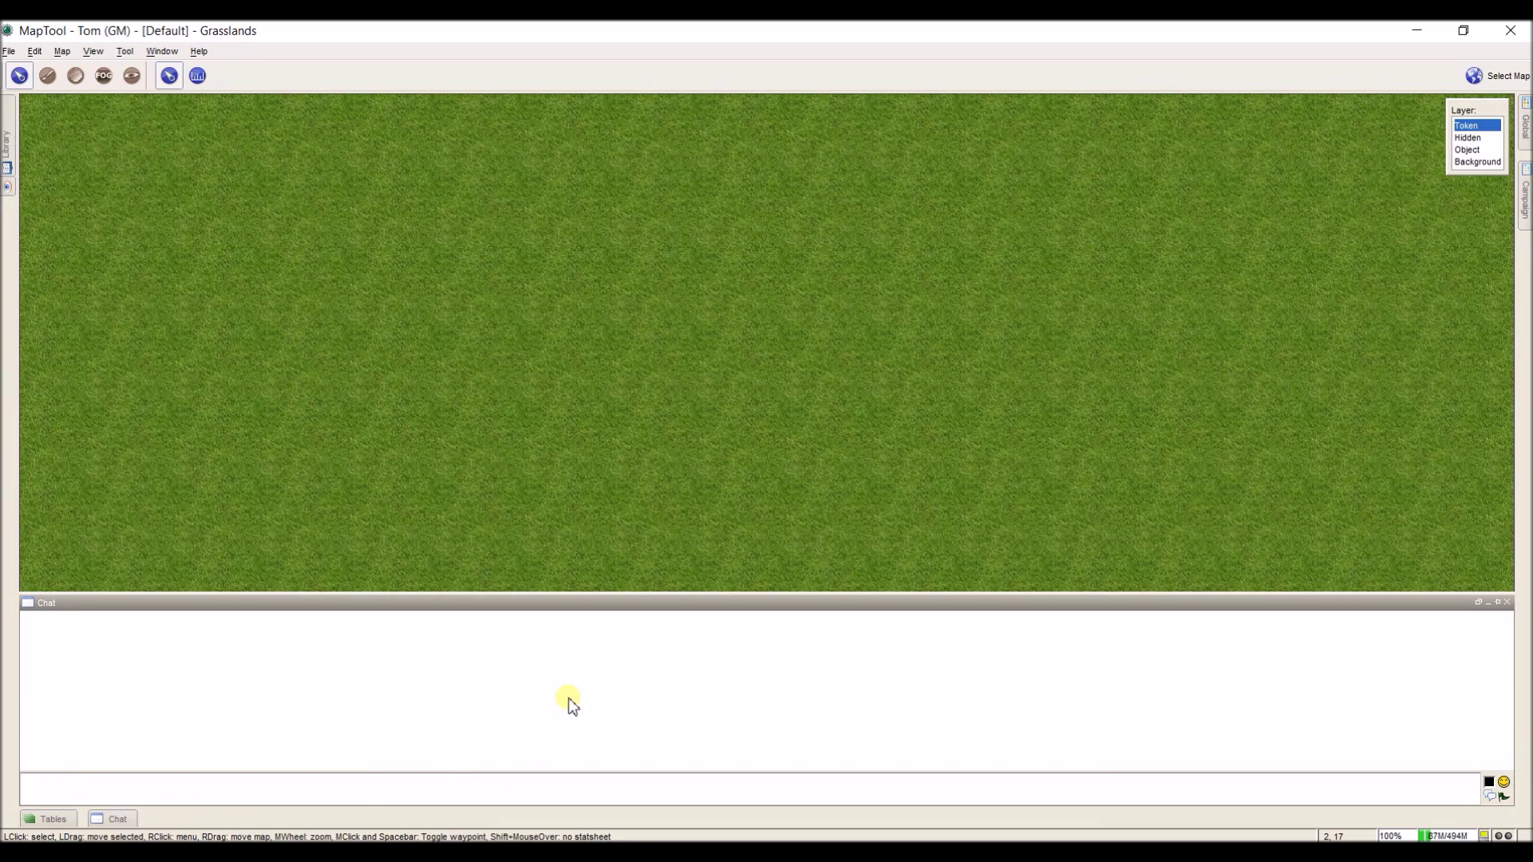
# Examine the auto-hidden Campaign, Global and Library windows around the map
pyautogui.moveTo(1526, 208)
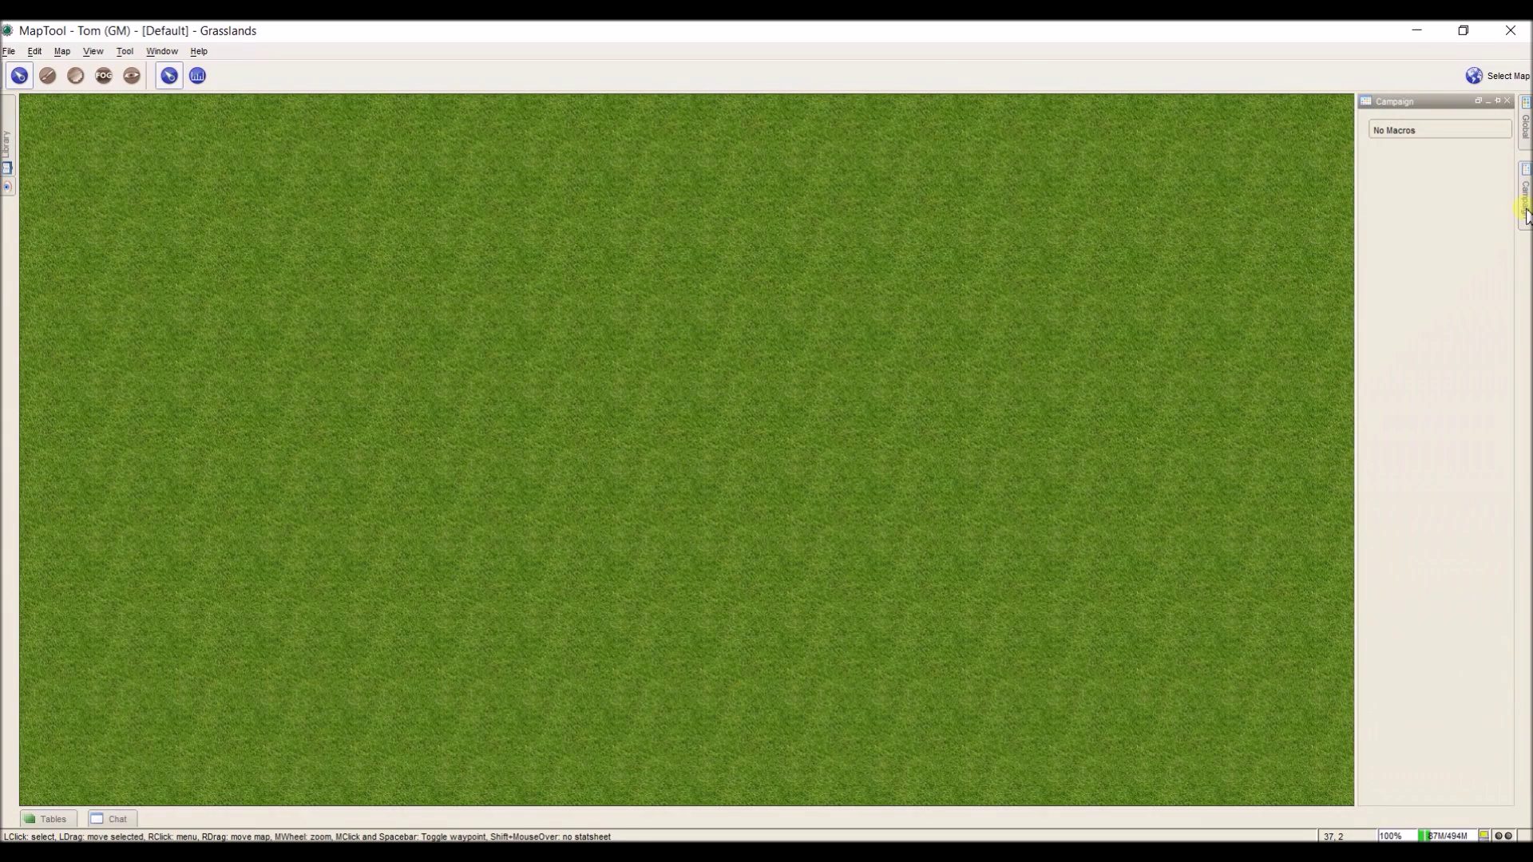
pyautogui.moveTo(1525, 128)
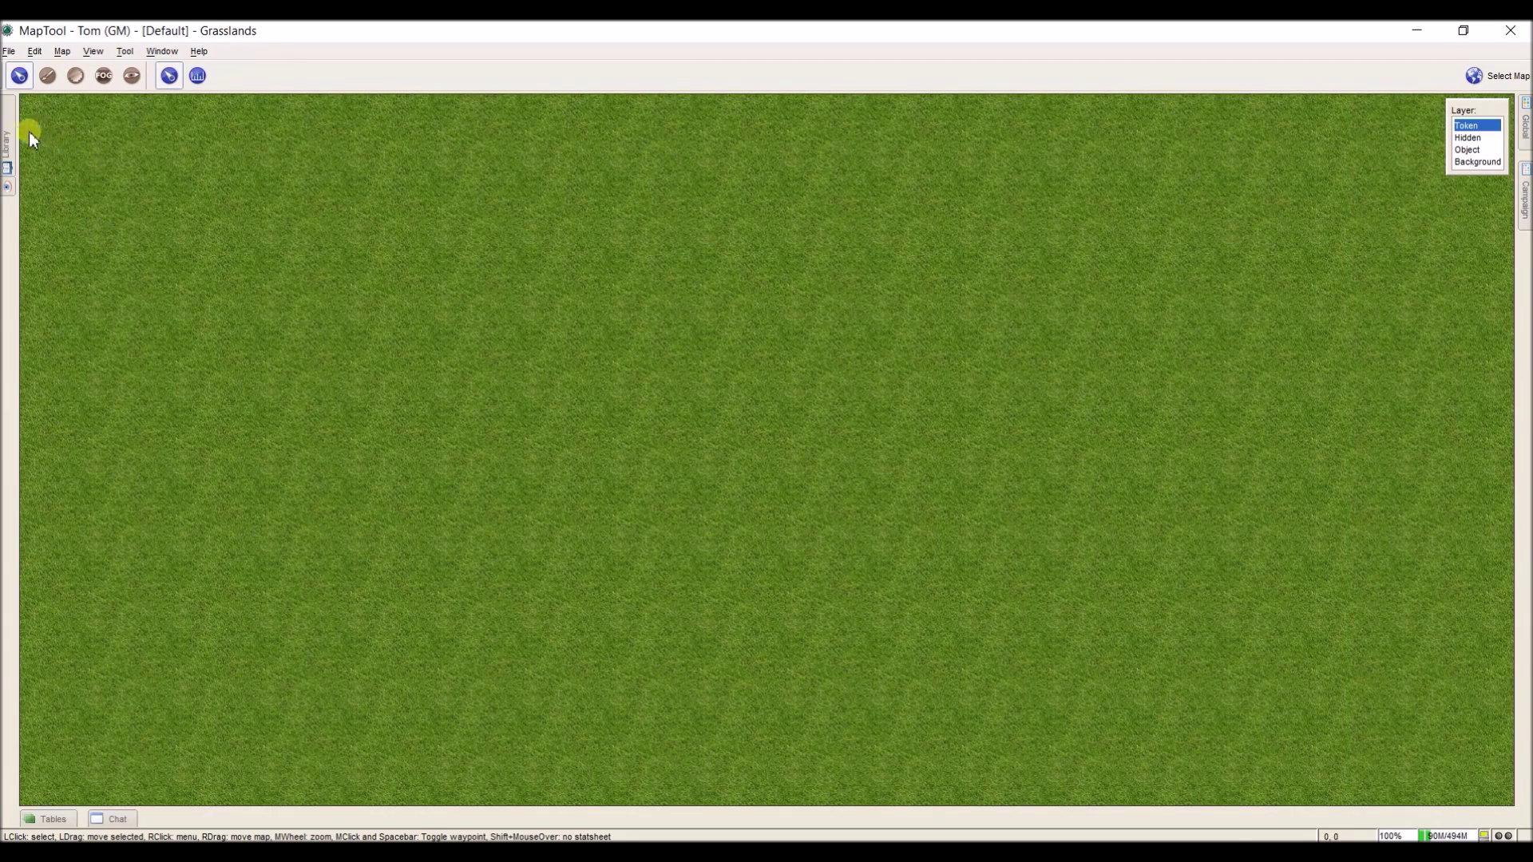
pyautogui.moveTo(9, 133)
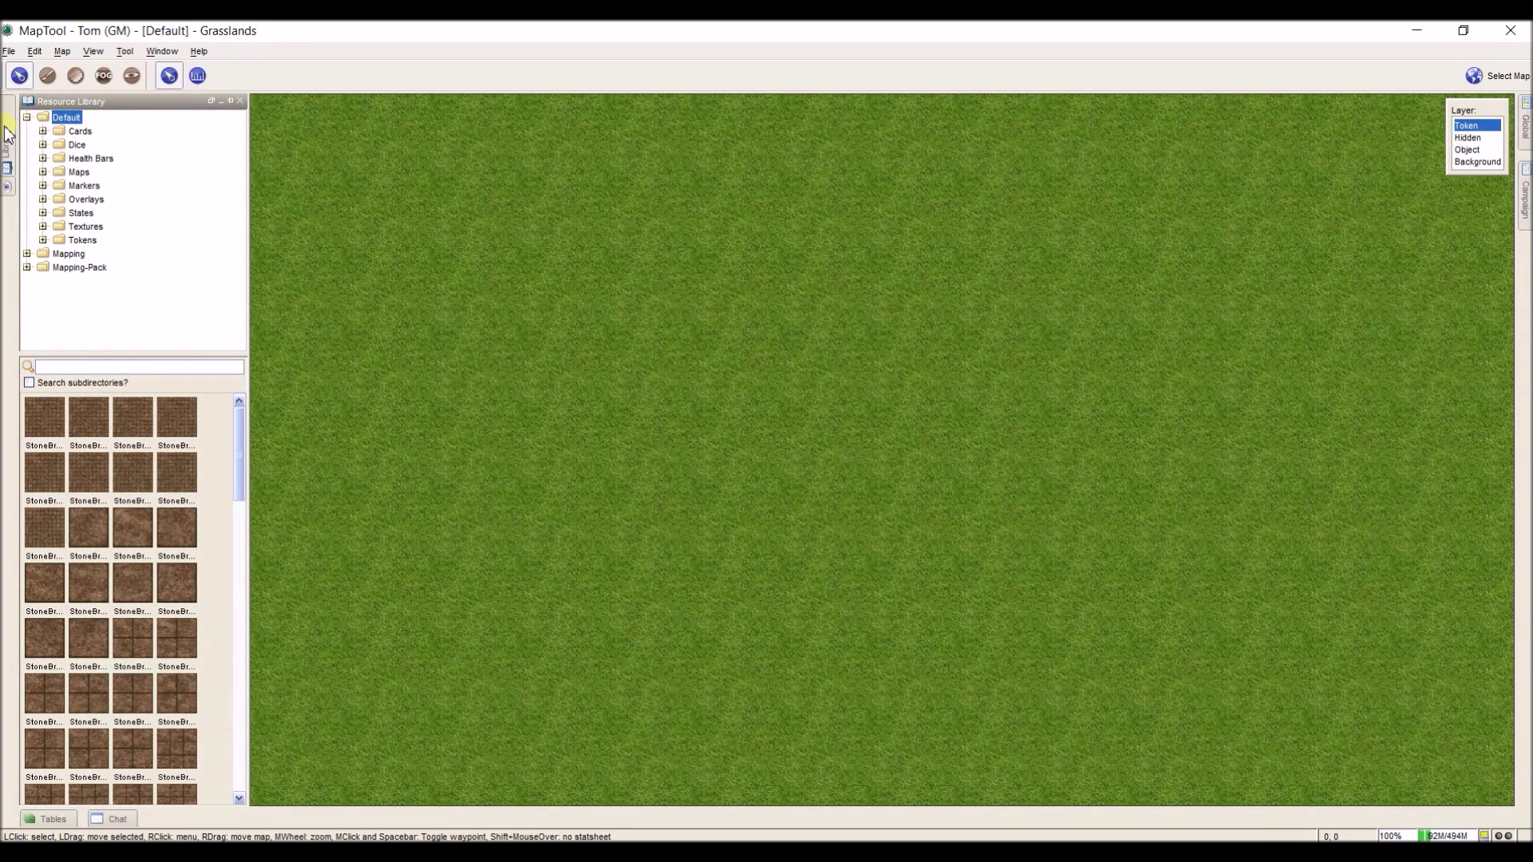
# Float the Resource Library window, reposition it over the map, and dock it again
pyautogui.click(211, 101)
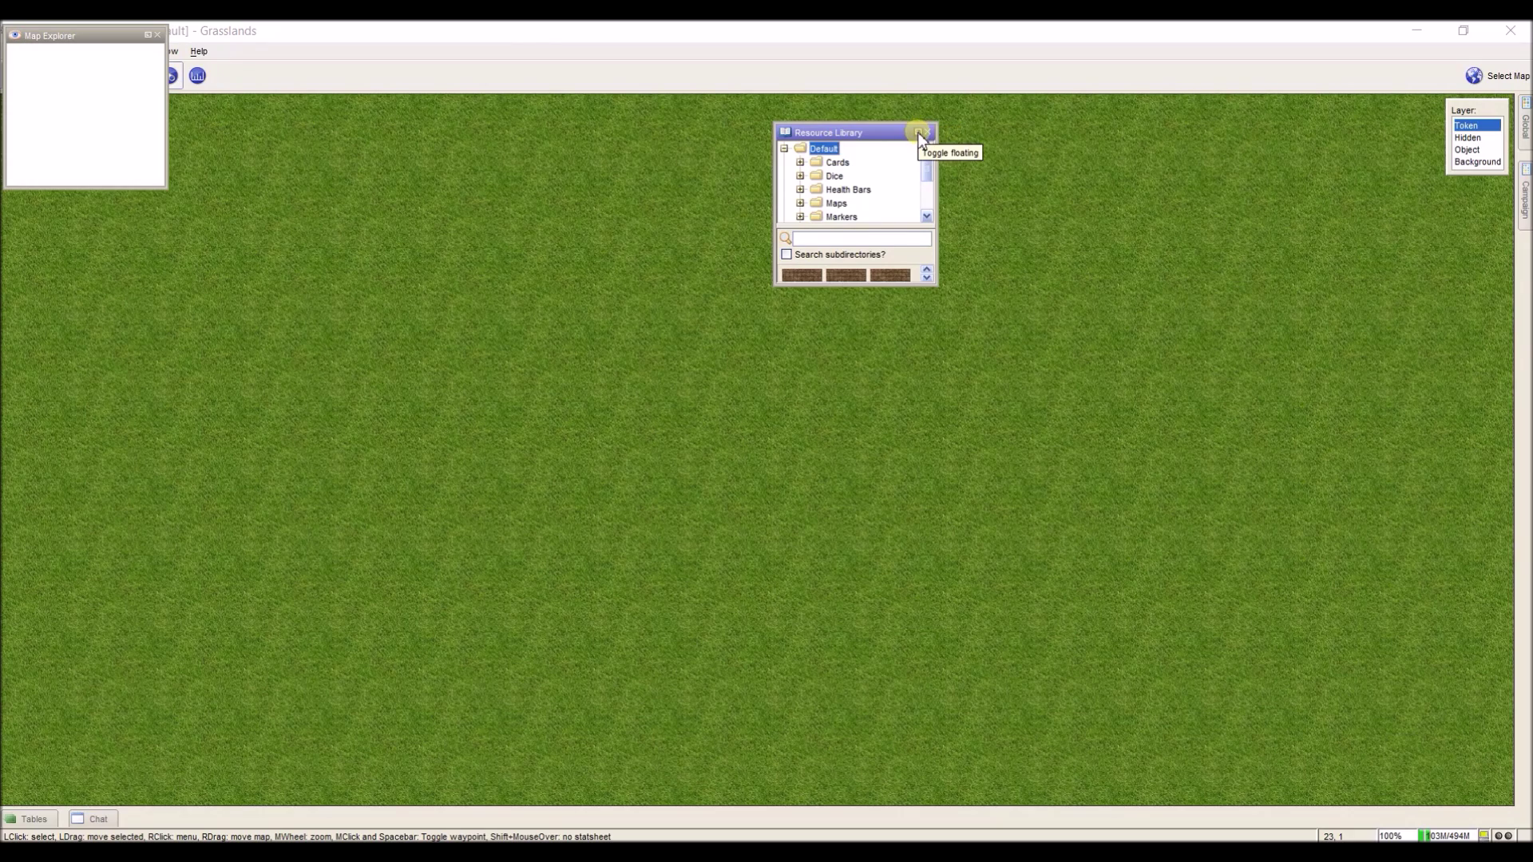
pyautogui.moveTo(887, 130); pyautogui.dragTo(1132, 201)
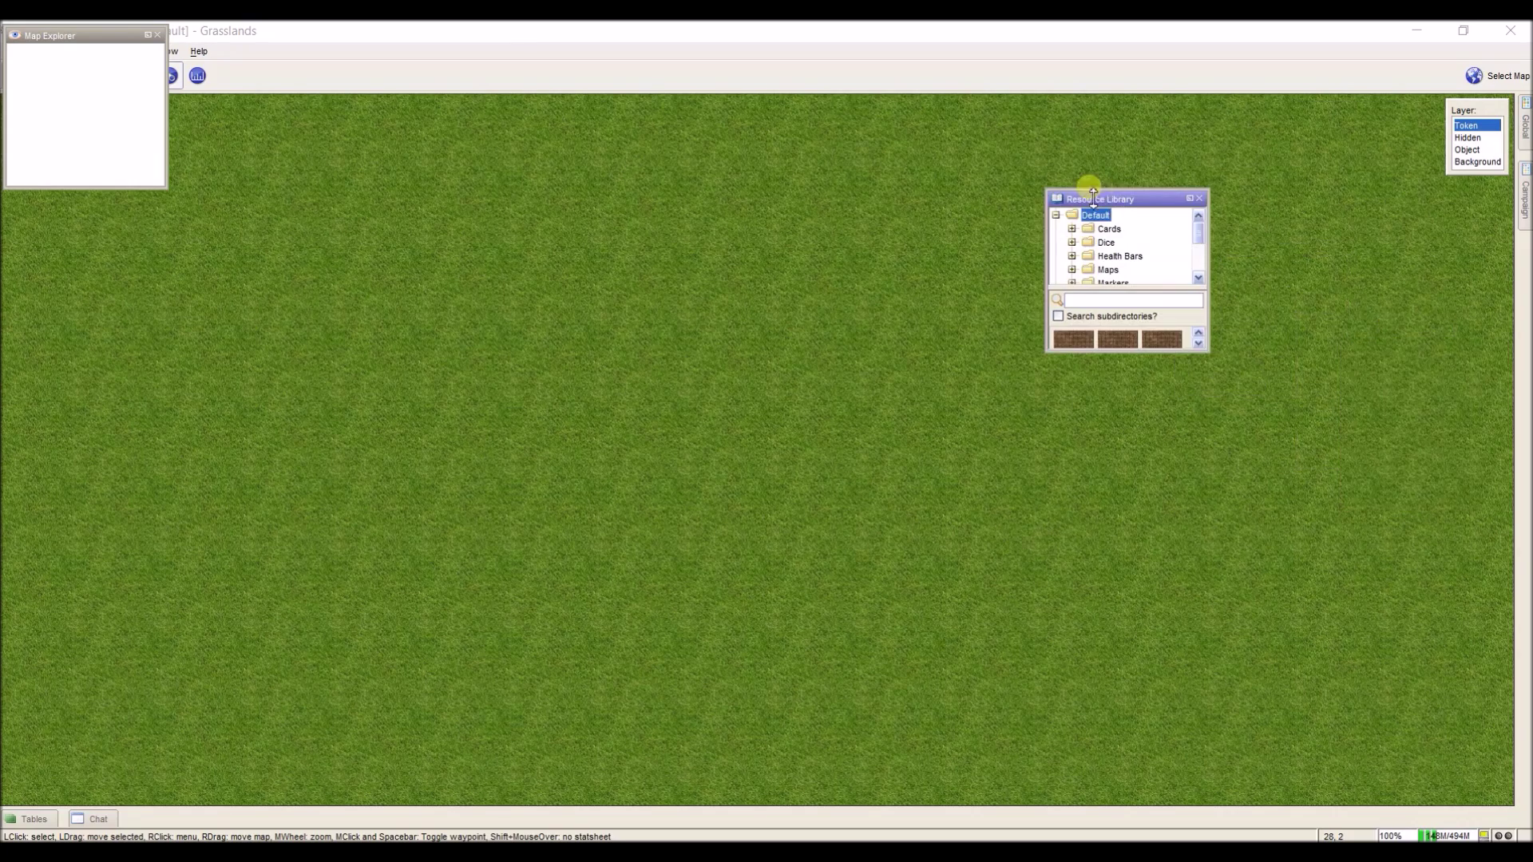
pyautogui.click(1190, 199)
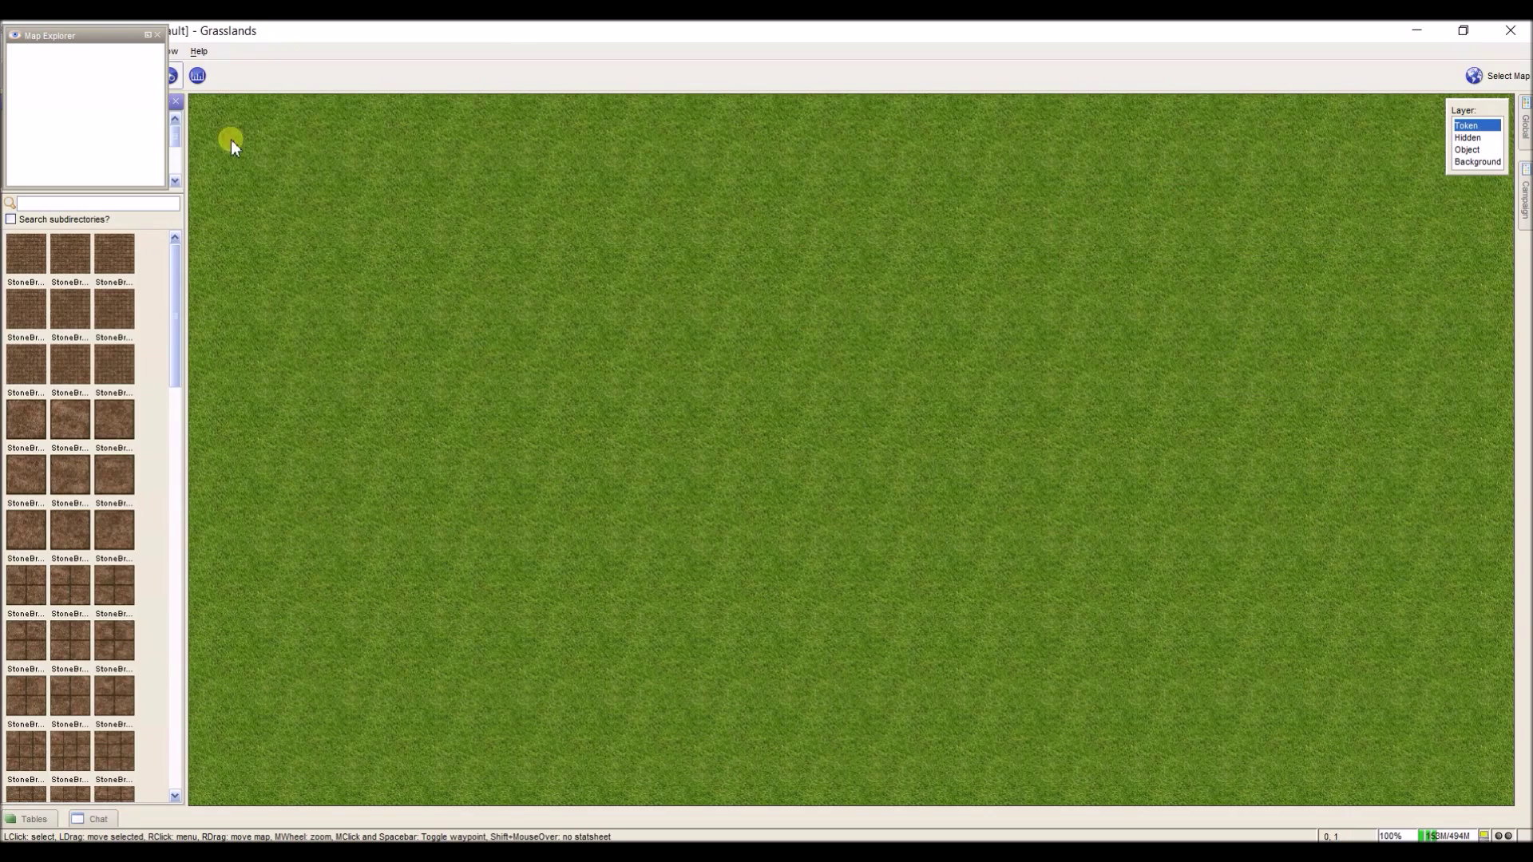
# Dock the floating Map Explorer window and set it to auto-hide
pyautogui.click(147, 35)
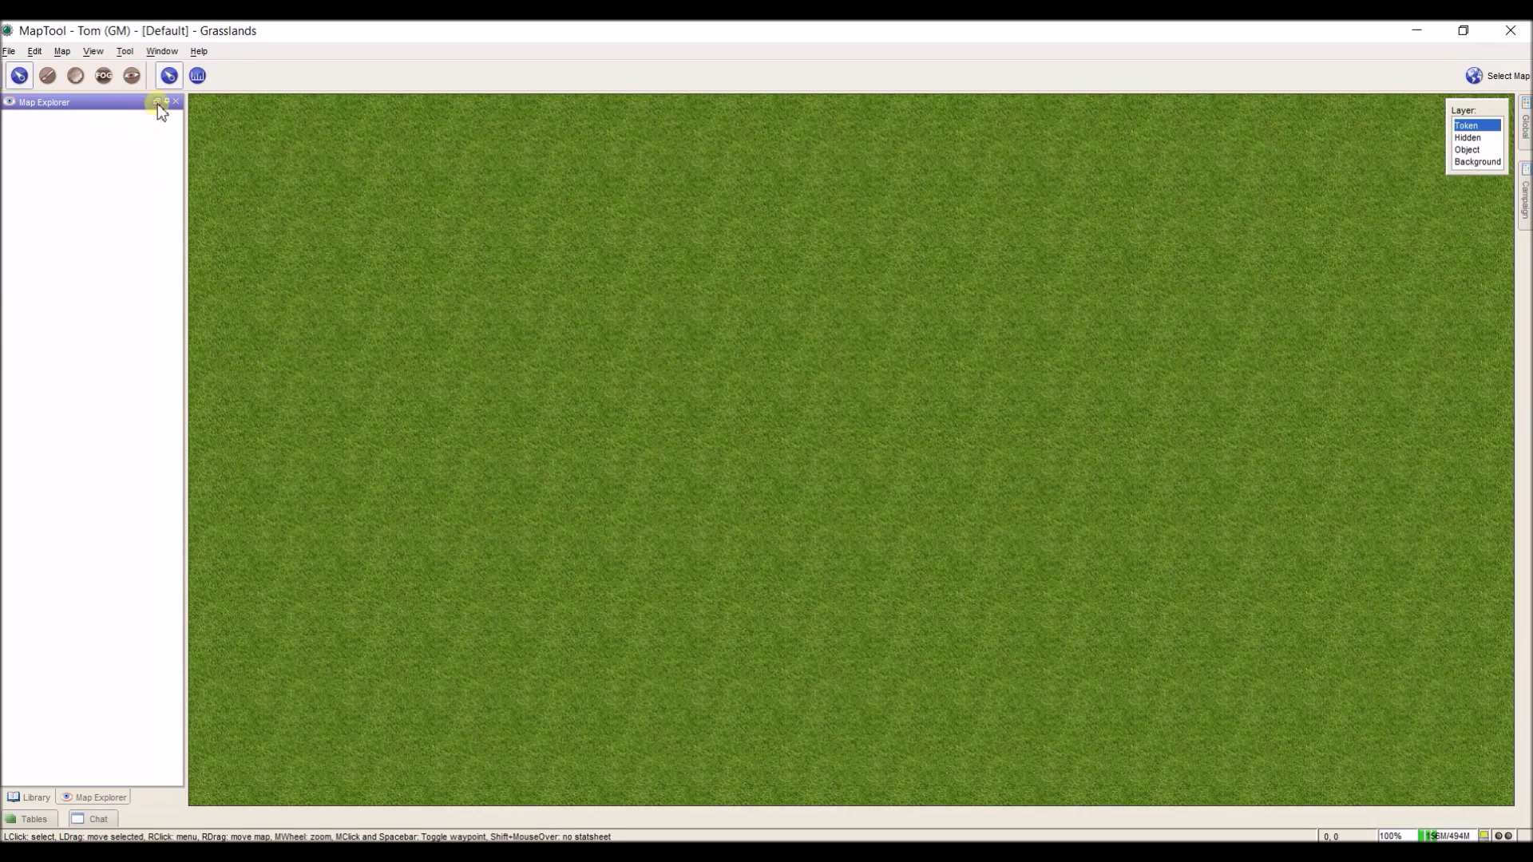
pyautogui.click(167, 103)
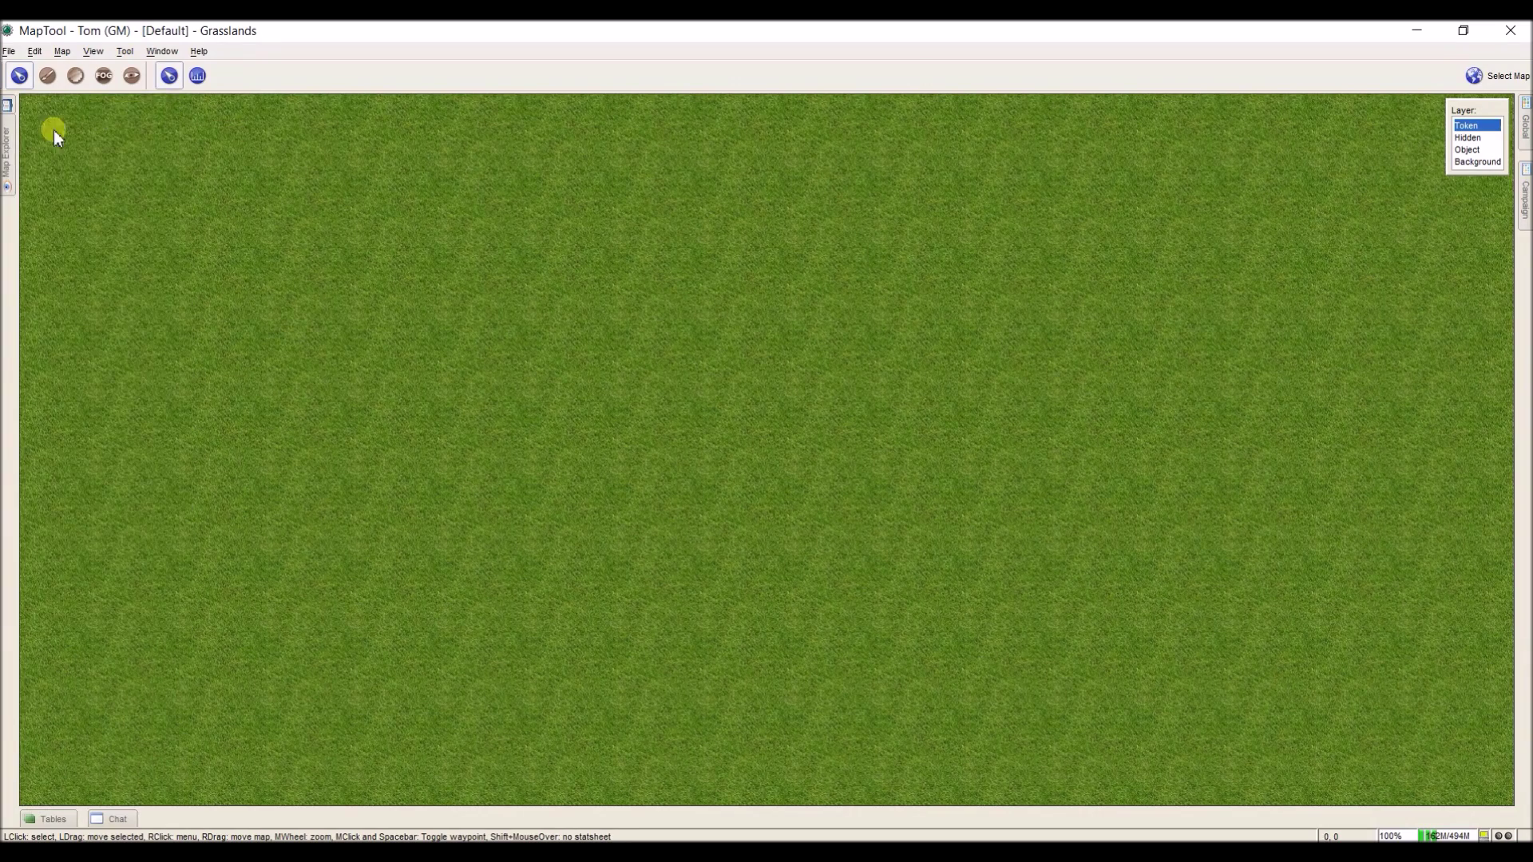
# Pin the Resource Library open beside the map and return it to auto-hide
pyautogui.click(9, 108)
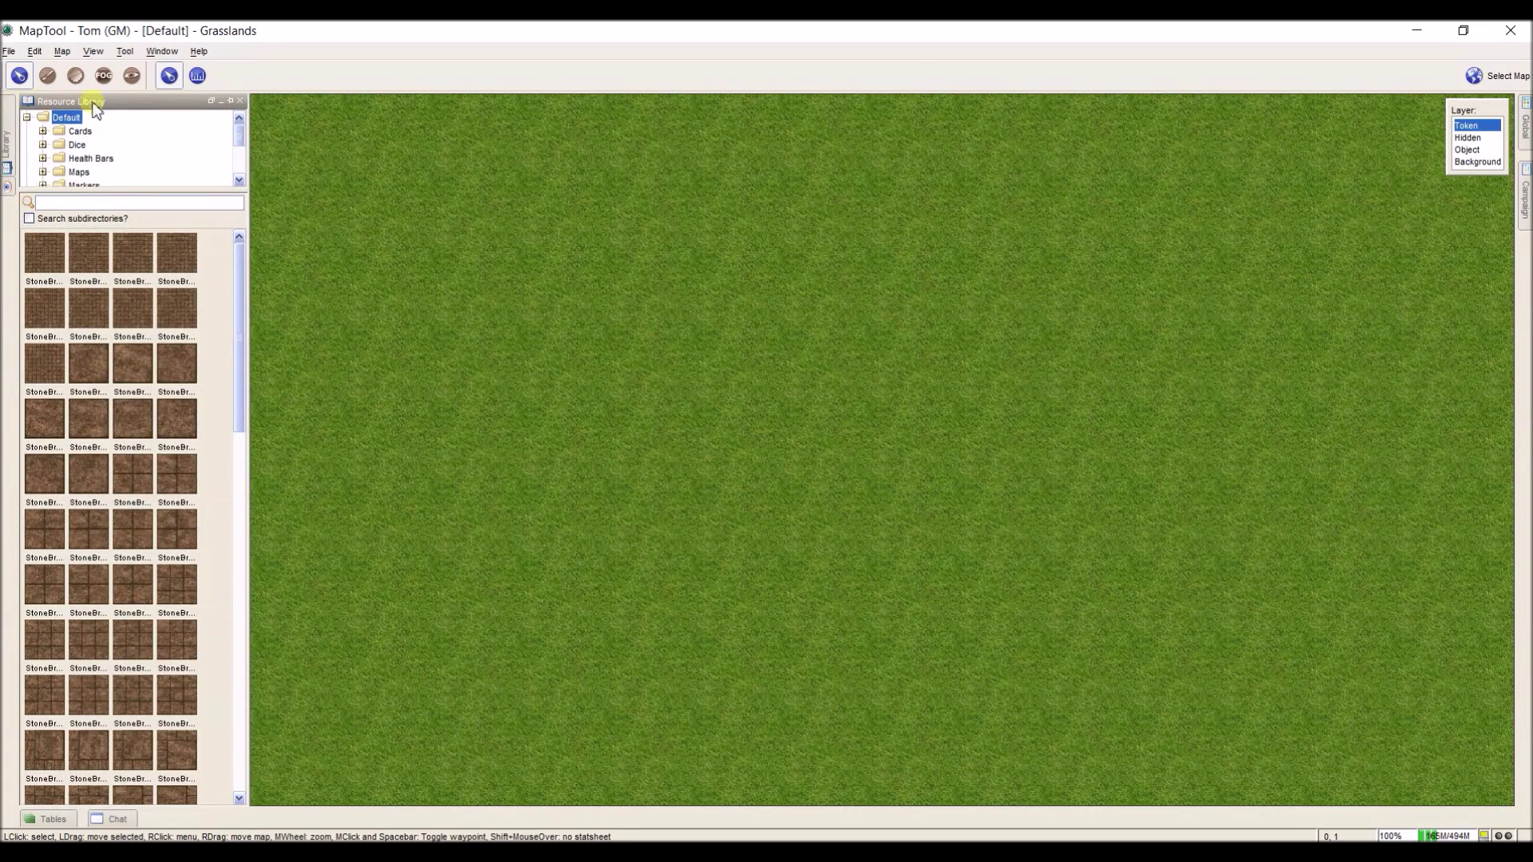
pyautogui.click(189, 105)
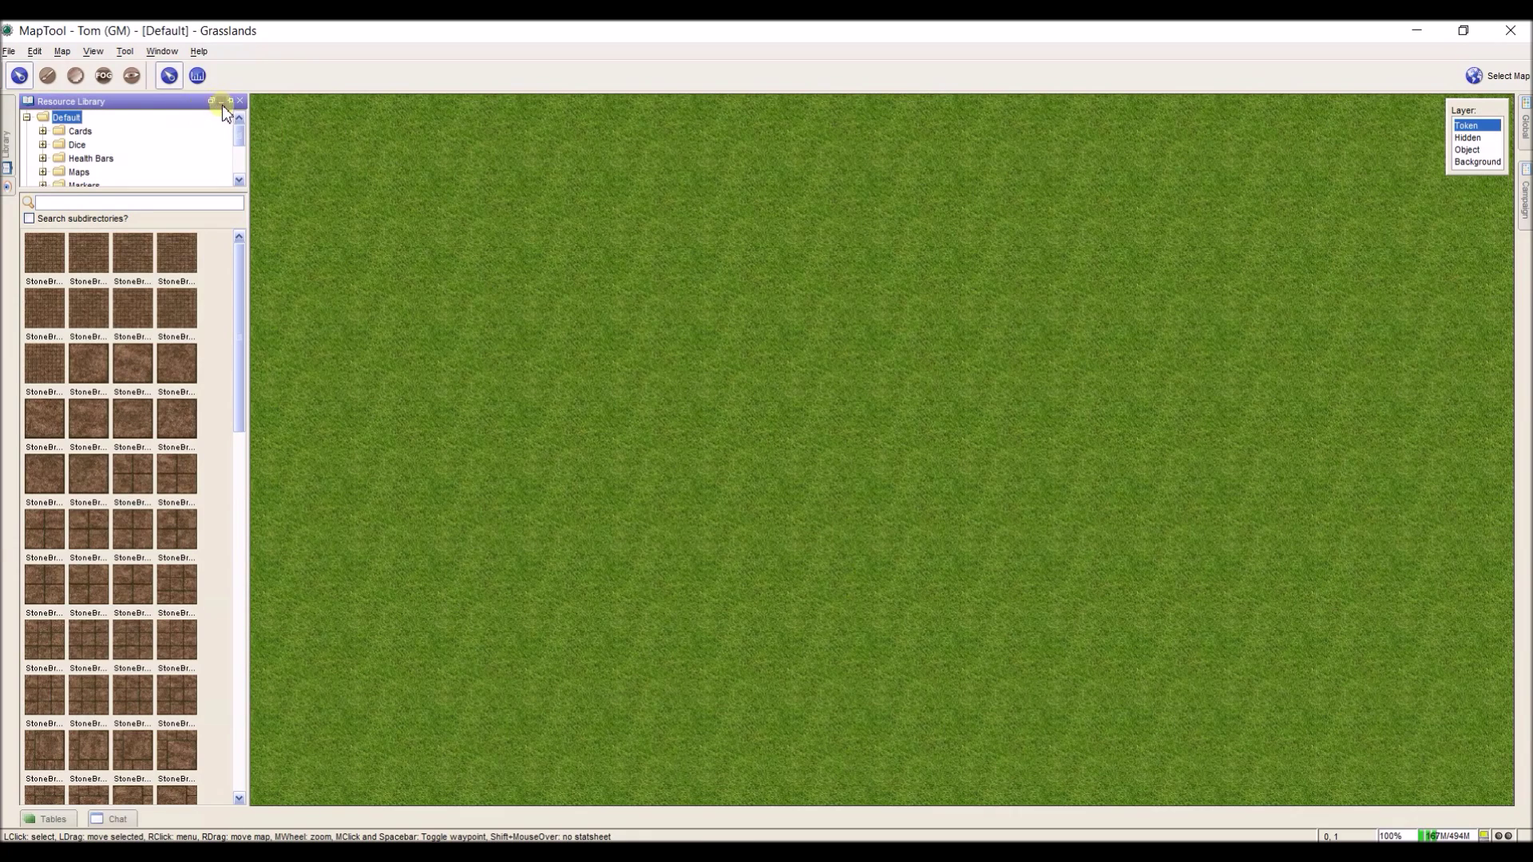
pyautogui.click(211, 101)
pyautogui.moveTo(13, 128)
pyautogui.click(233, 102)
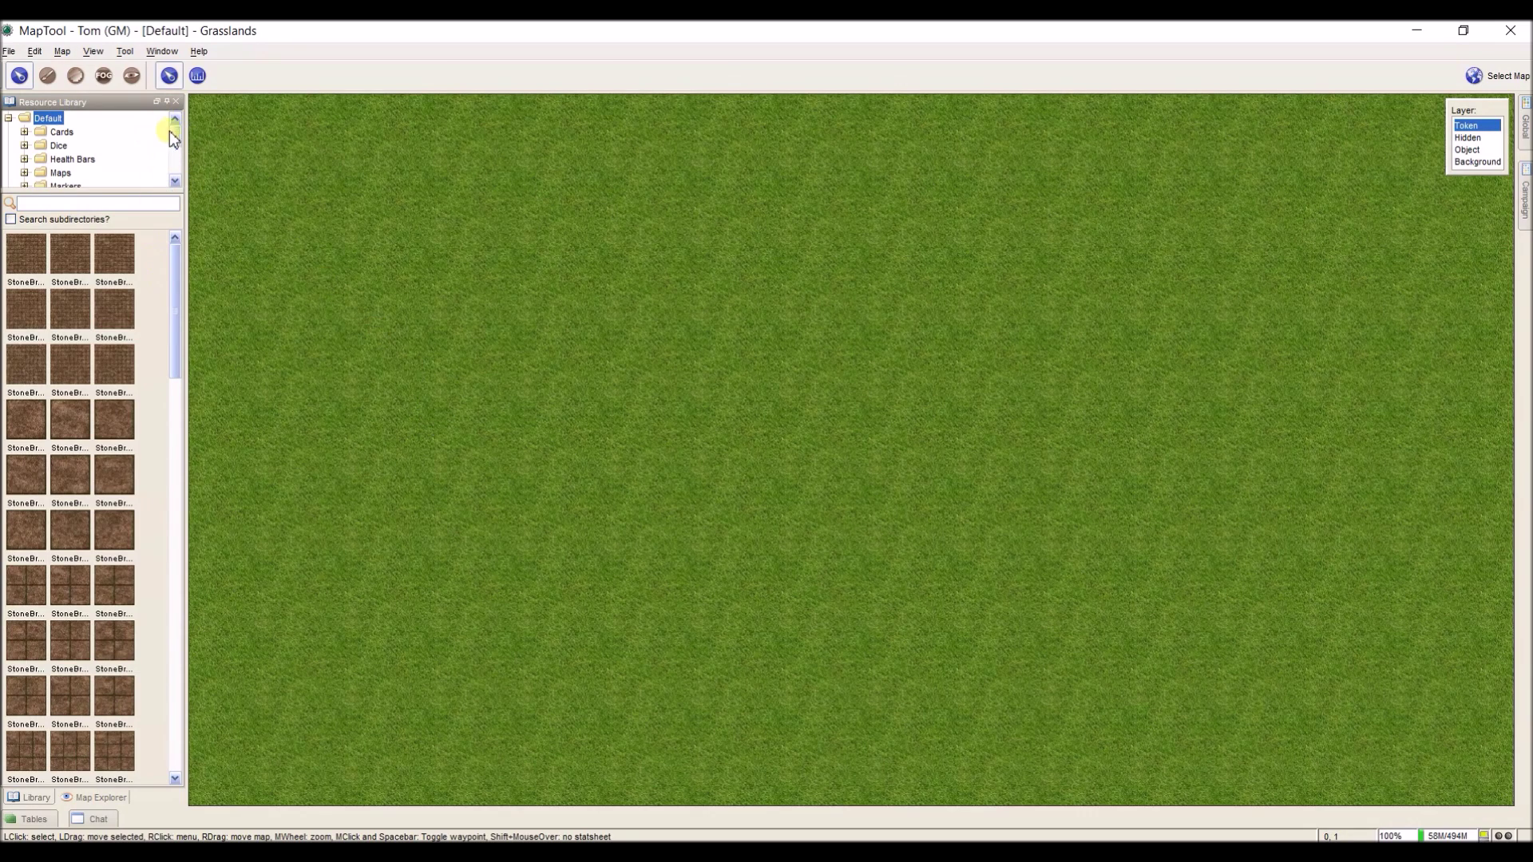
pyautogui.click(167, 104)
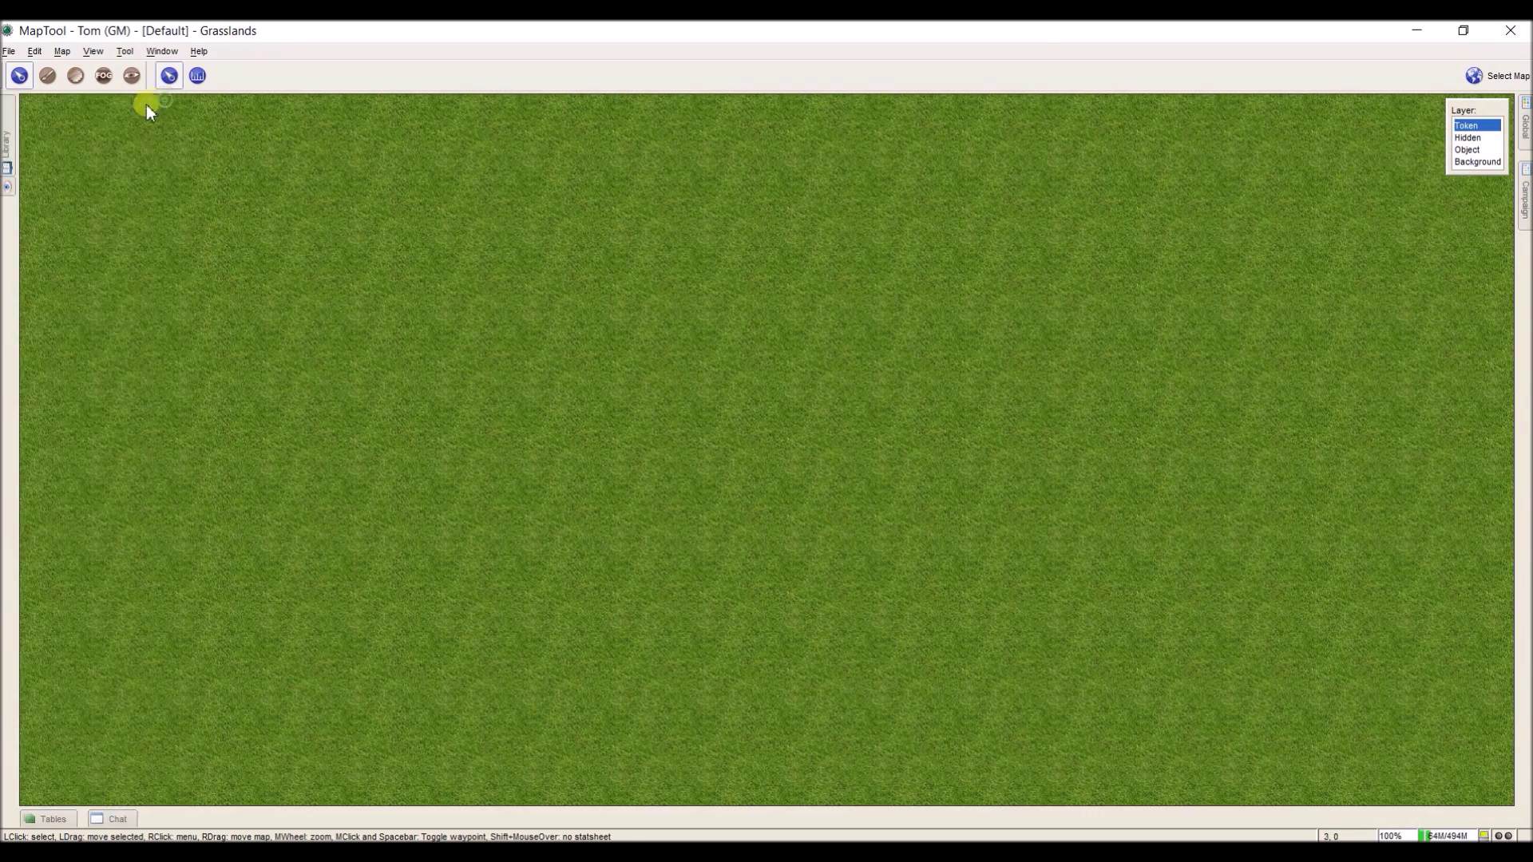
# Restore the closed Library window and enlarge its folder tree to show more folders
pyautogui.moveTo(8, 140)
pyautogui.click(159, 51)
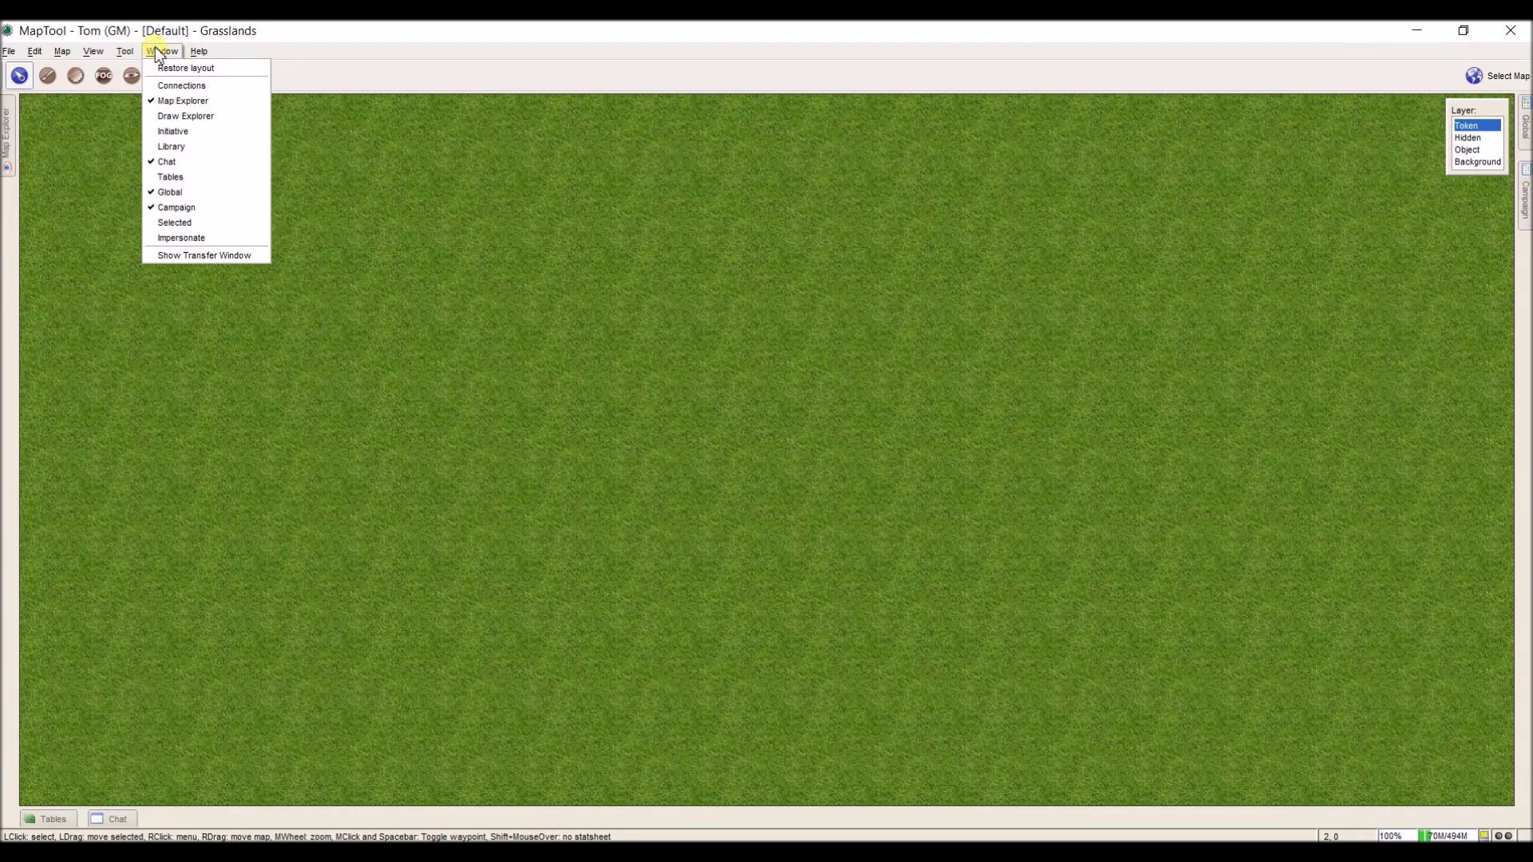
pyautogui.click(189, 150)
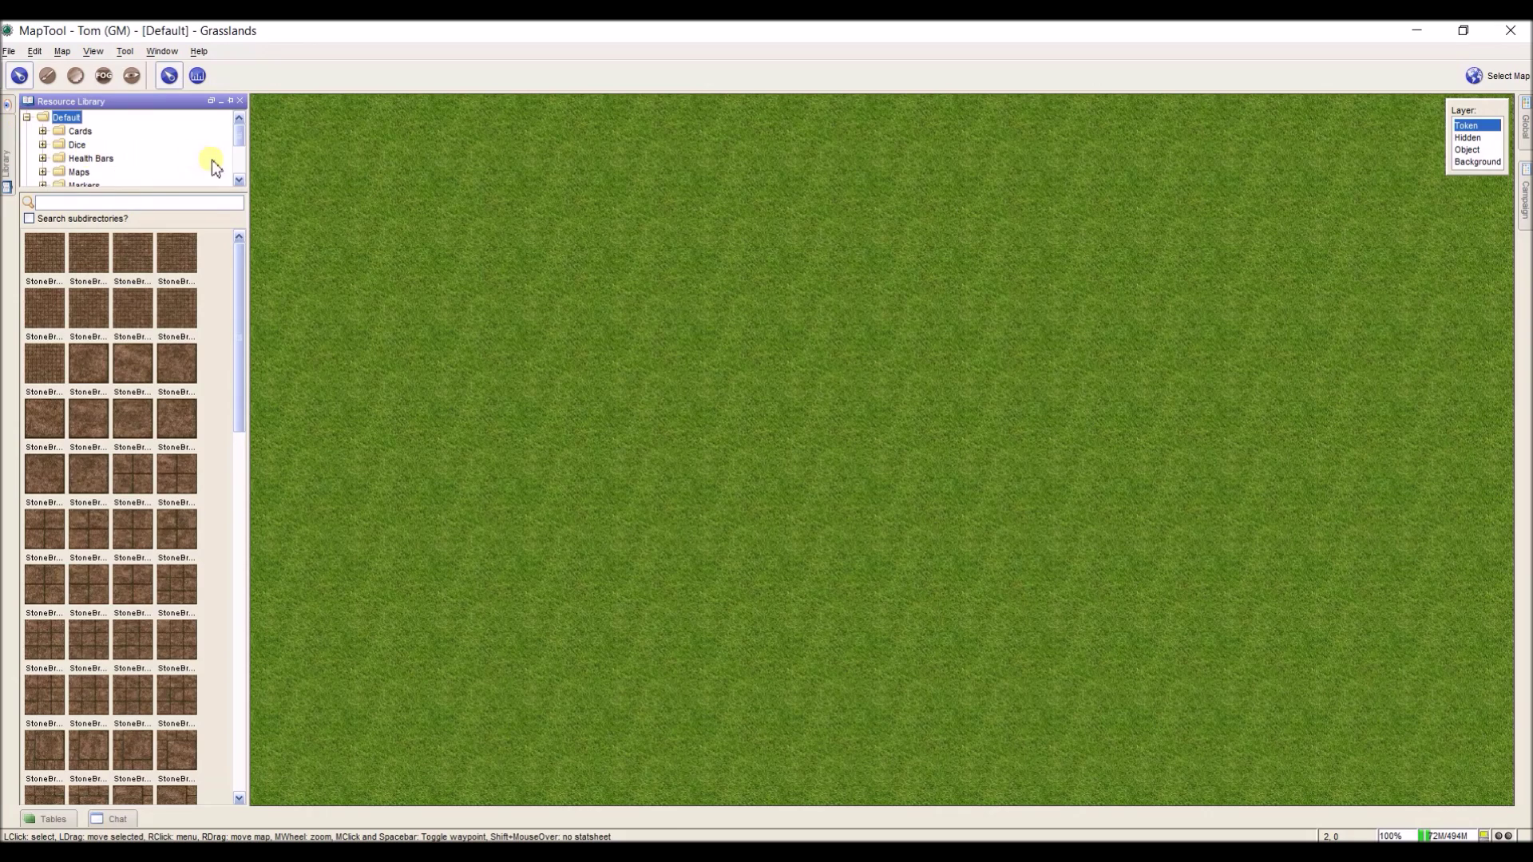
pyautogui.moveTo(213, 191); pyautogui.dragTo(215, 282)
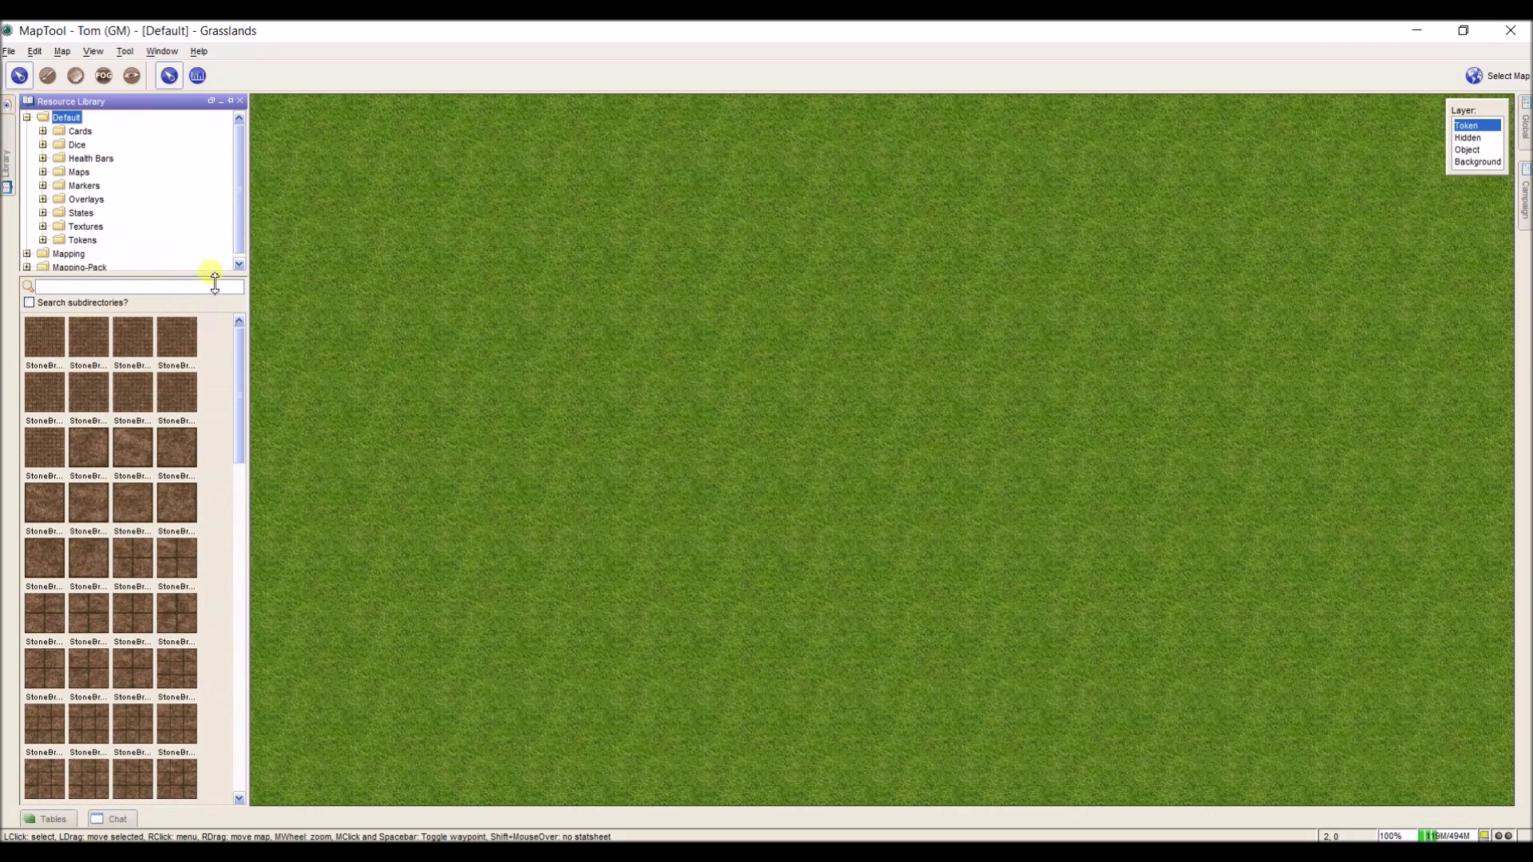
# Place a Hero token from the library's Tokens folder on the map and delete it again
pyautogui.click(80, 241)
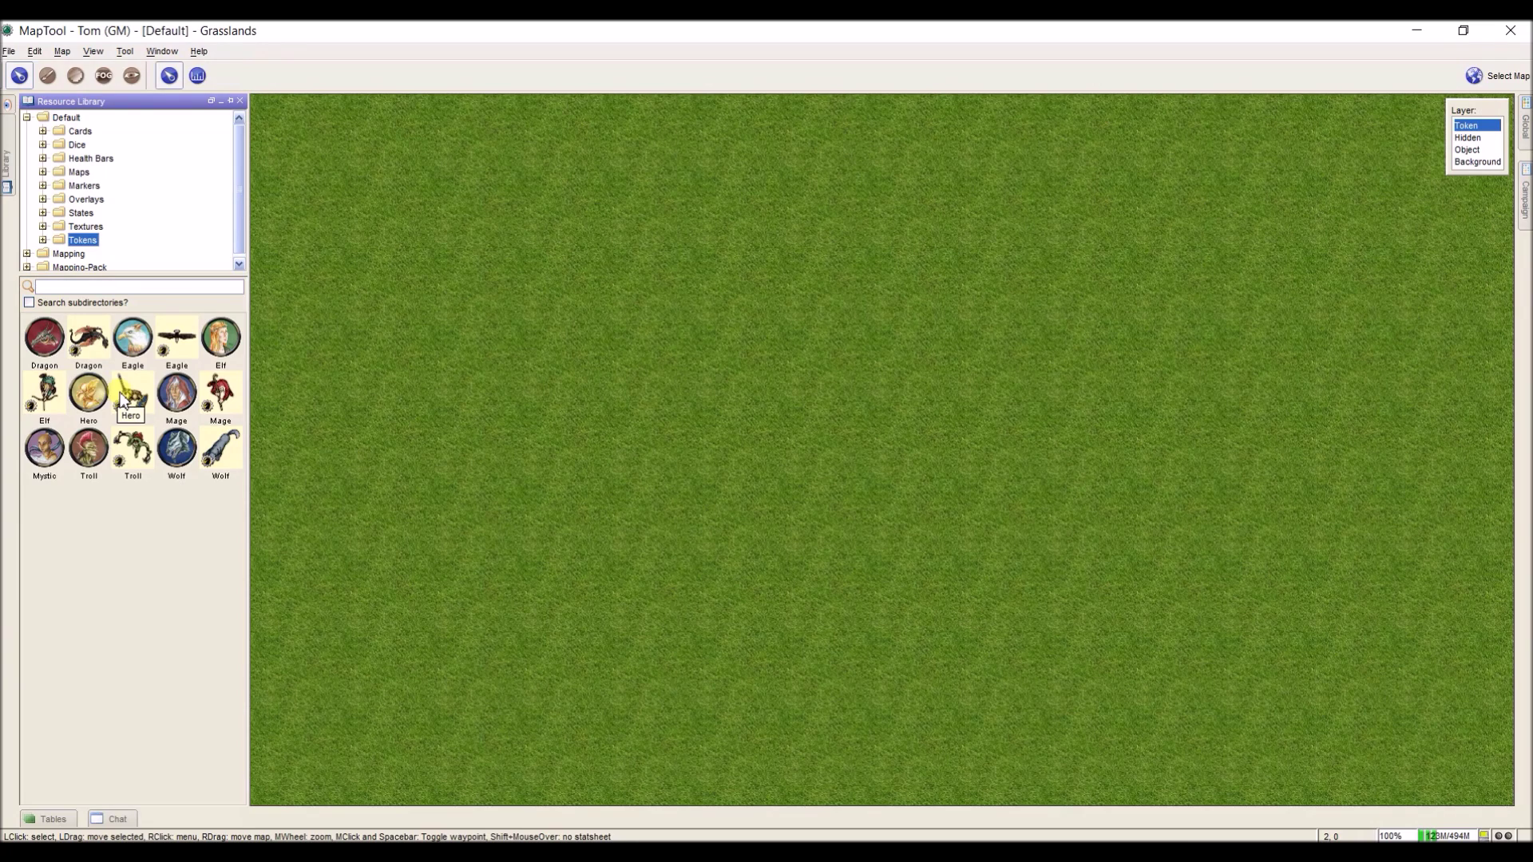
pyautogui.moveTo(121, 400); pyautogui.dragTo(675, 387)
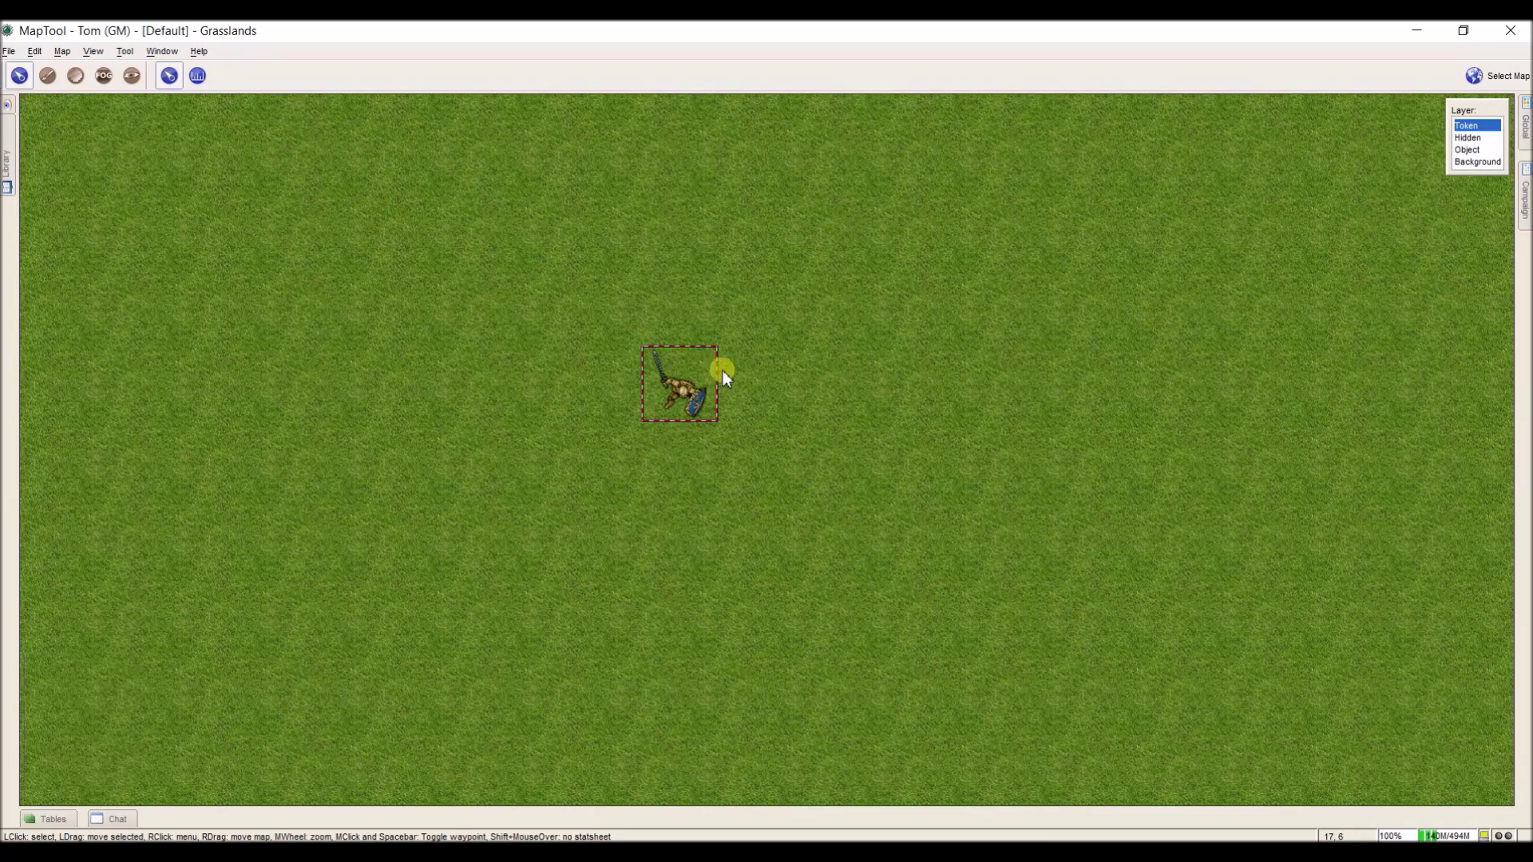
pyautogui.press('Delete')
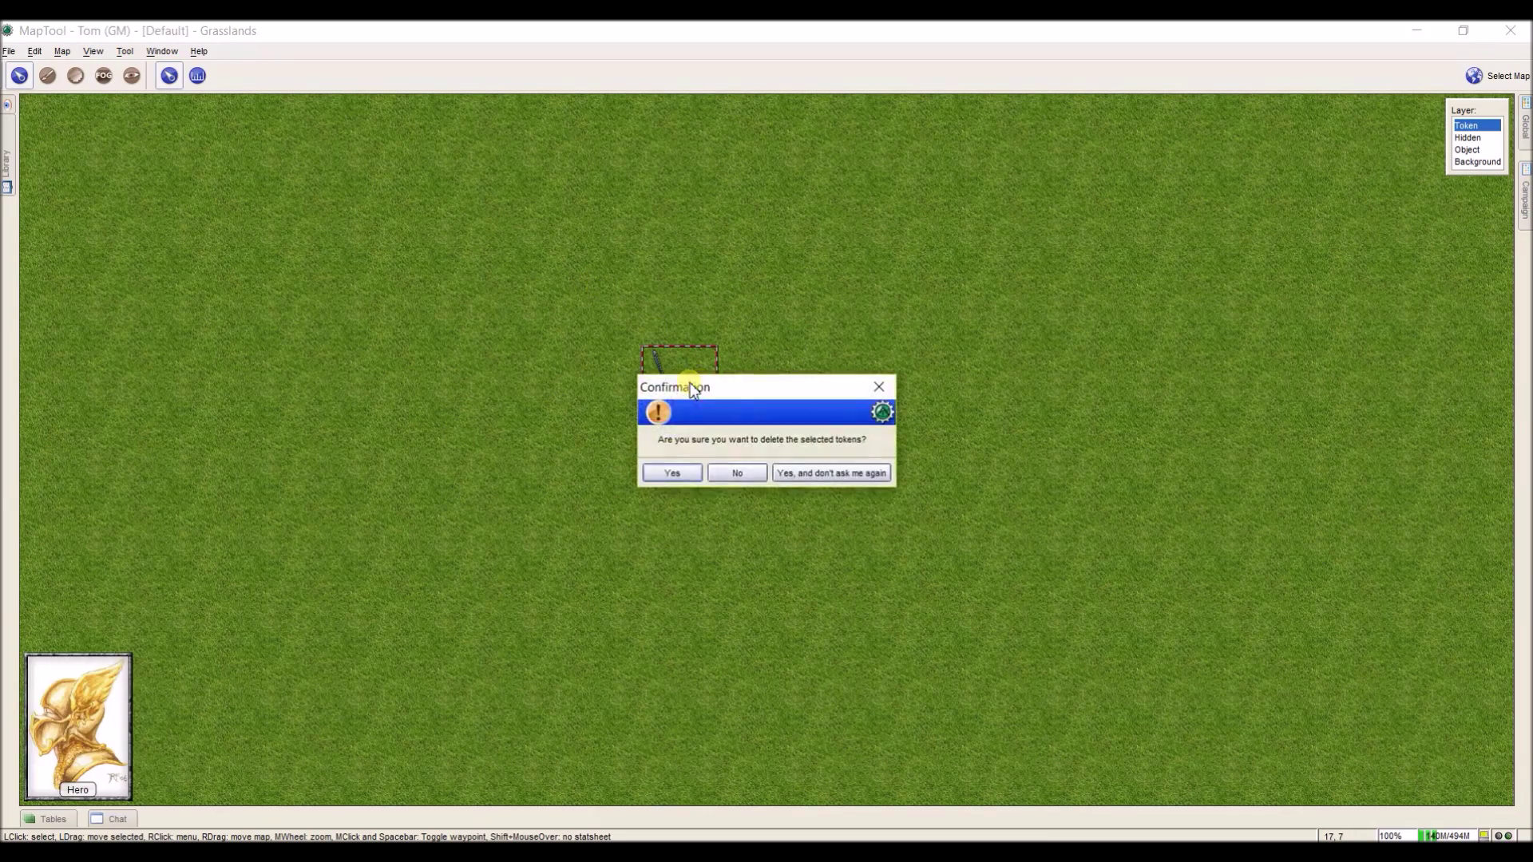
pyautogui.click(685, 471)
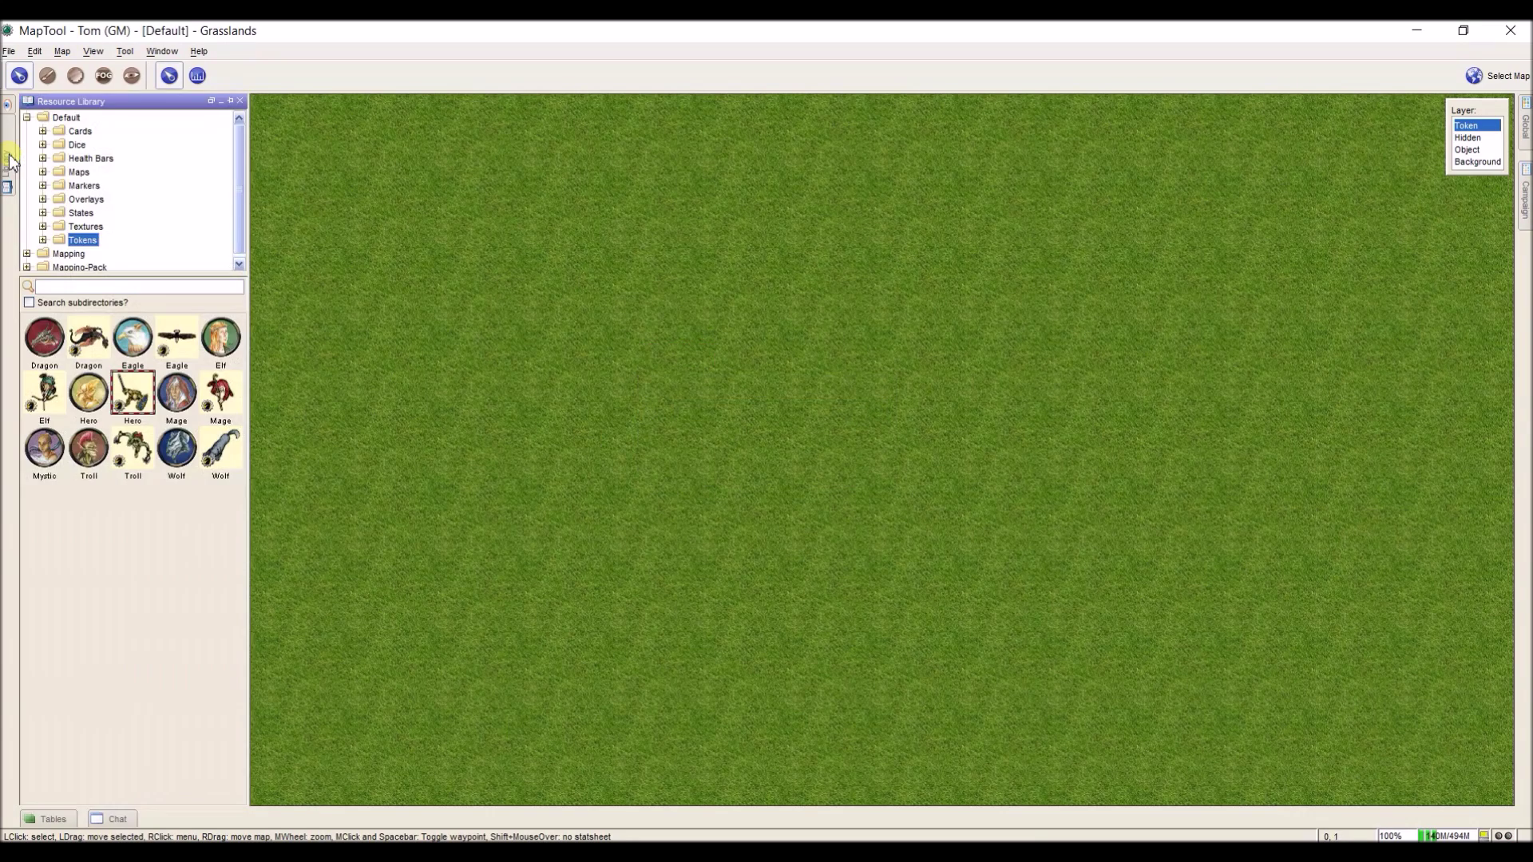
# View the library's Textures folder, activate the drawing tools and set the foreground paint to the Ocean texture
pyautogui.click(85, 226)
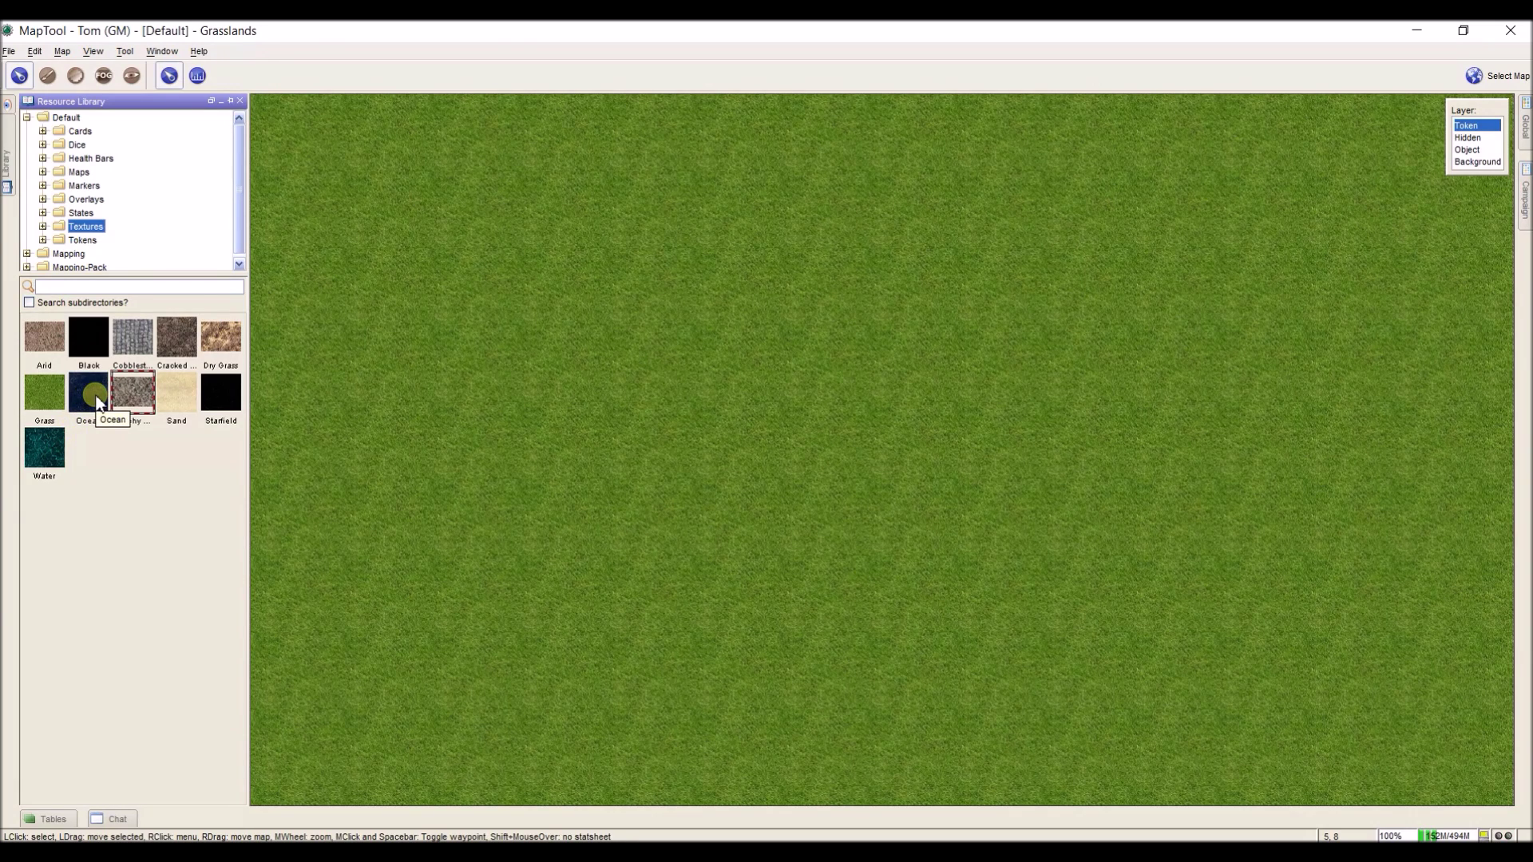
pyautogui.click(51, 77)
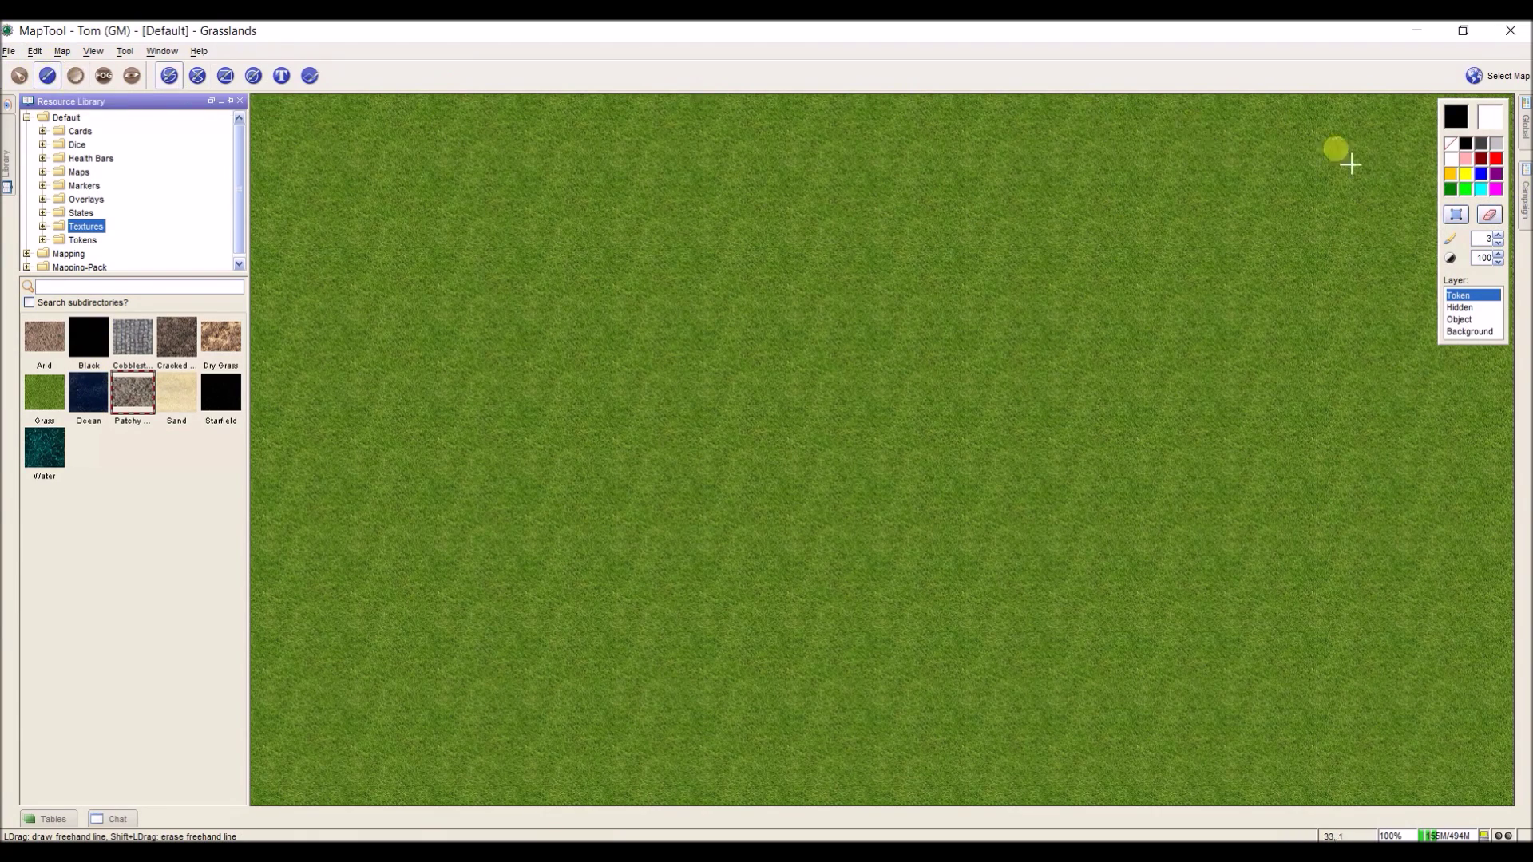
pyautogui.click(1455, 120)
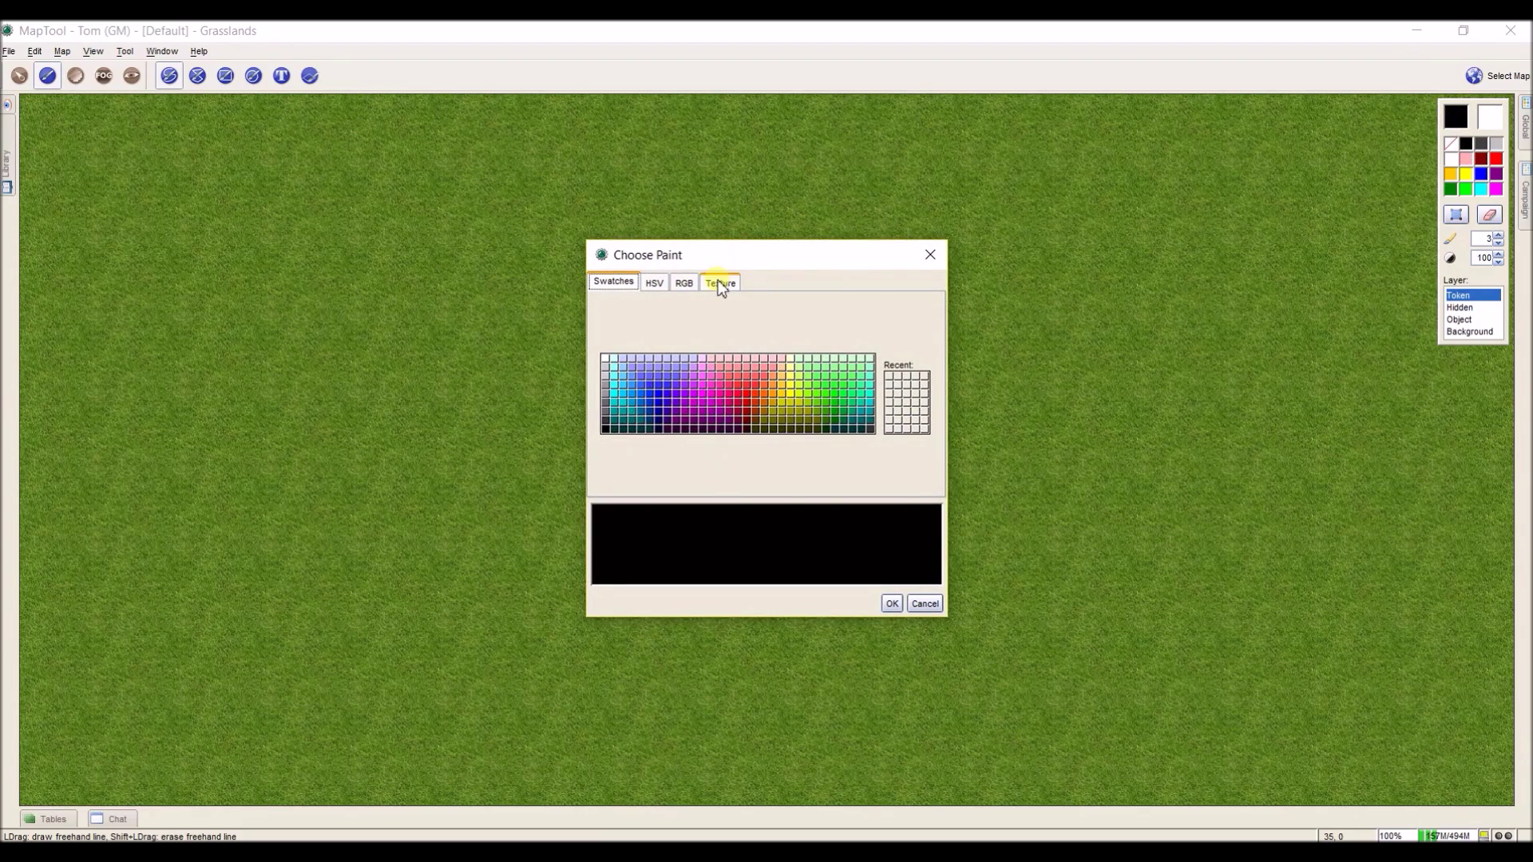
pyautogui.click(720, 281)
pyautogui.scroll(-3, 840, 395)
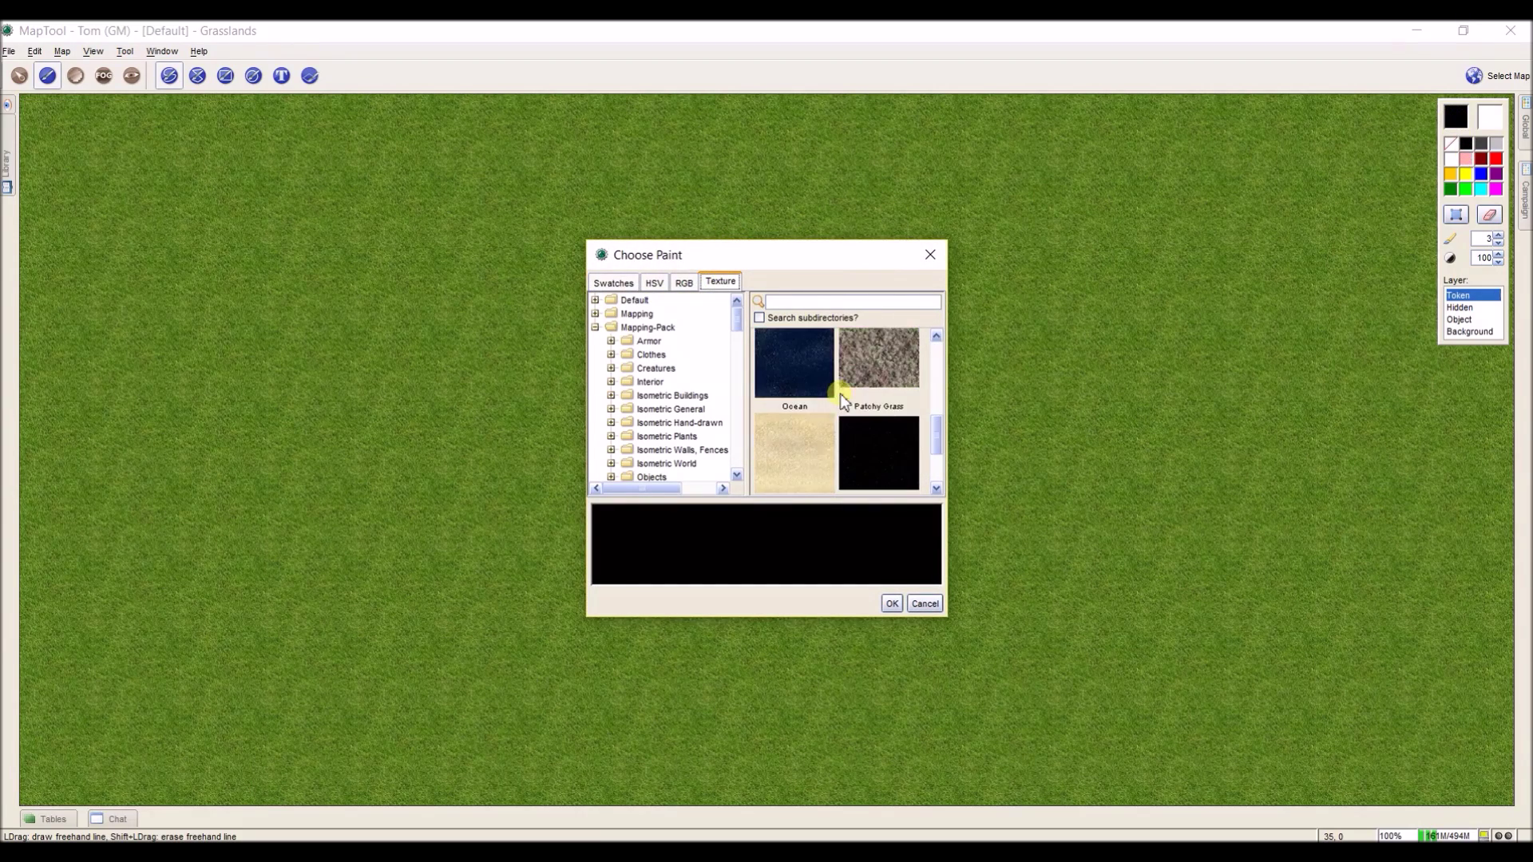
pyautogui.click(812, 388)
pyautogui.click(892, 604)
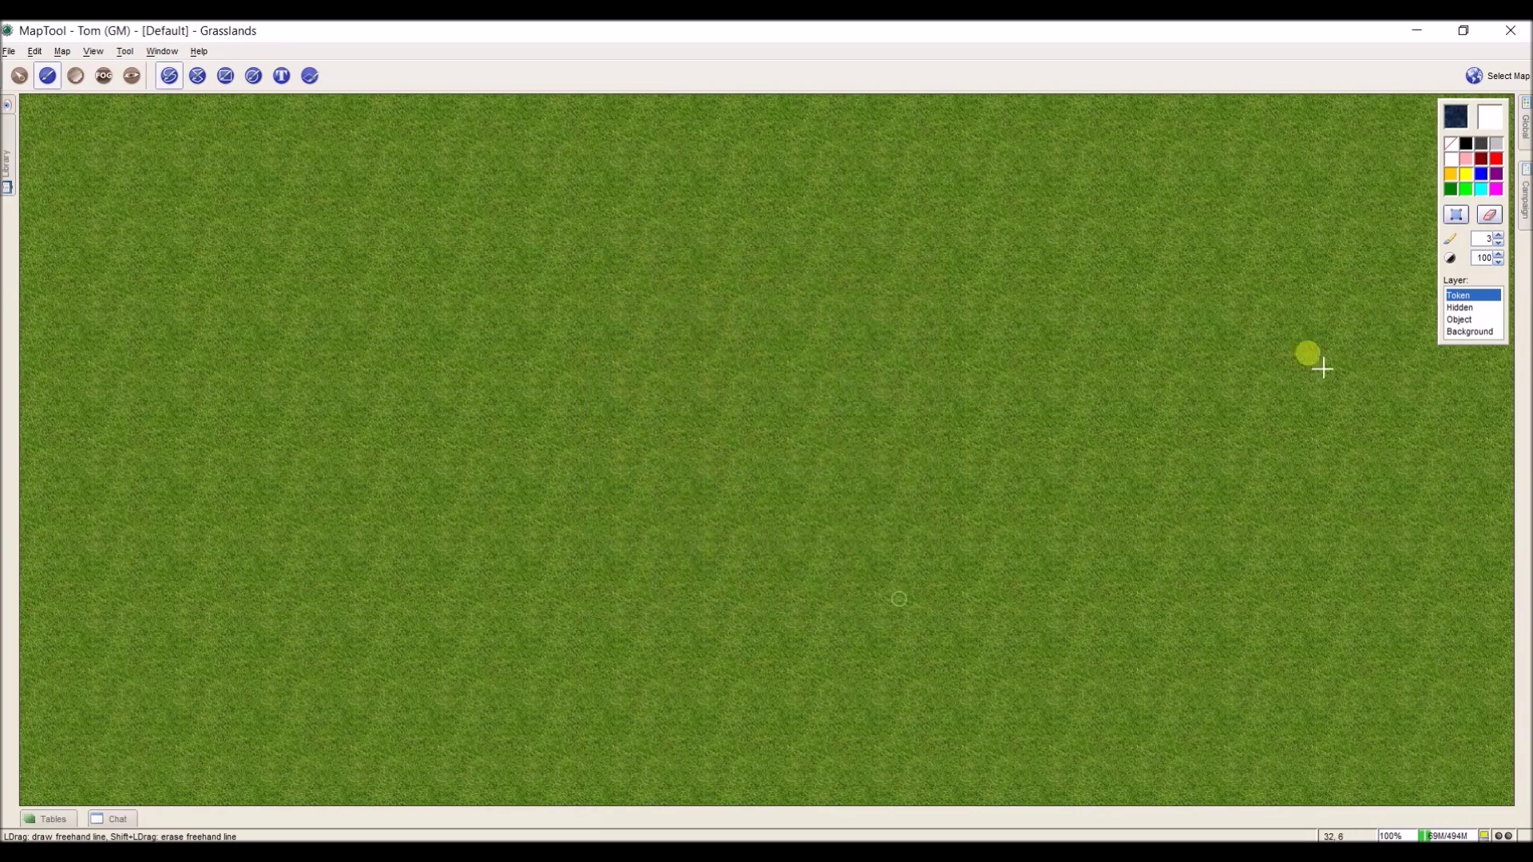
# Set the background fill paint to the Ocean texture as well
pyautogui.click(1496, 117)
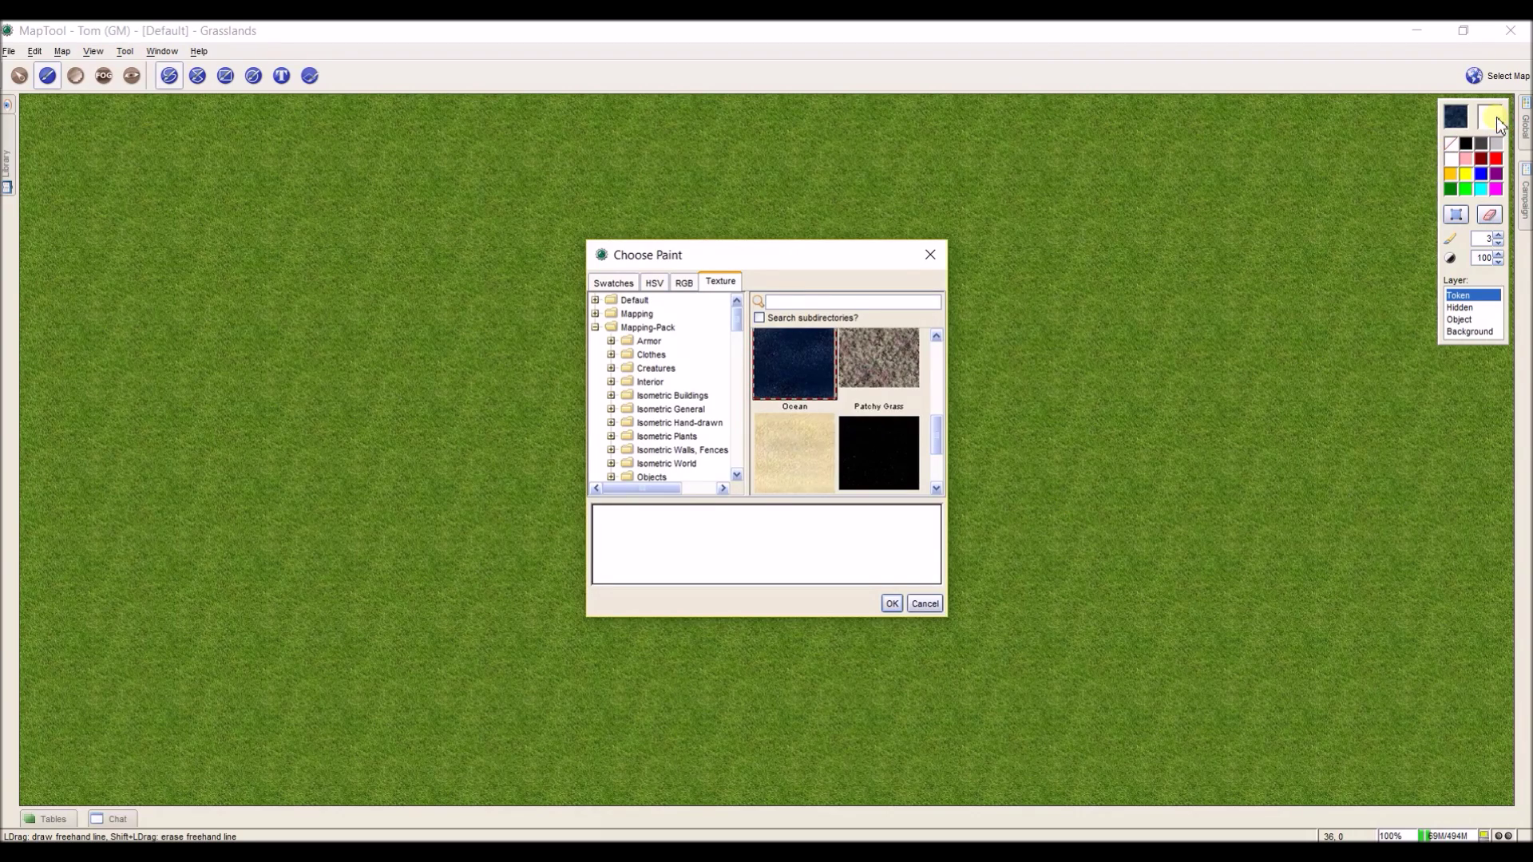
pyautogui.click(807, 367)
pyautogui.click(892, 603)
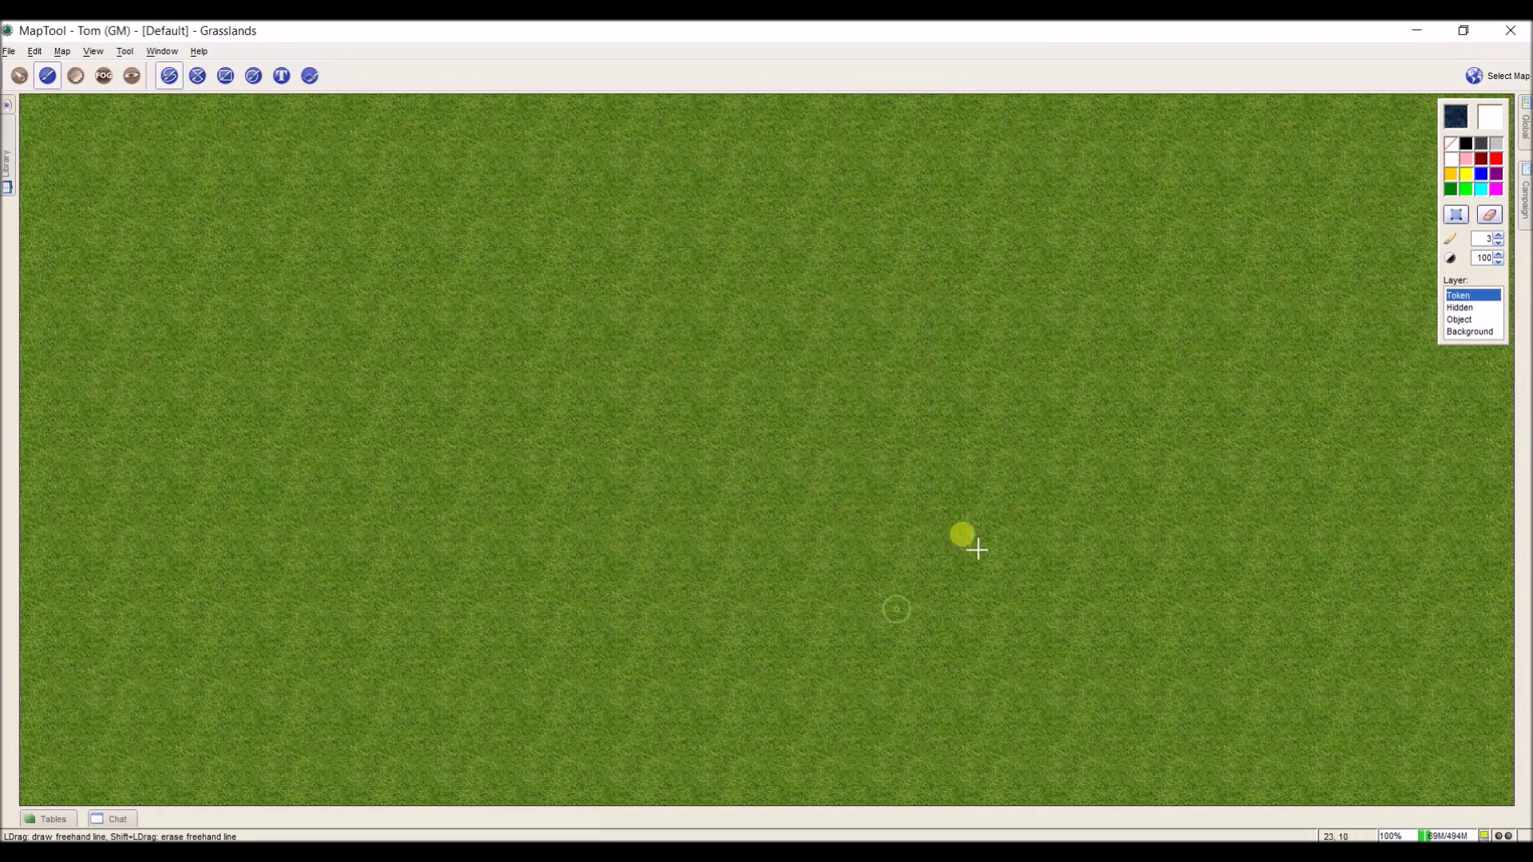
pyautogui.click(1465, 111)
pyautogui.click(784, 370)
pyautogui.click(904, 602)
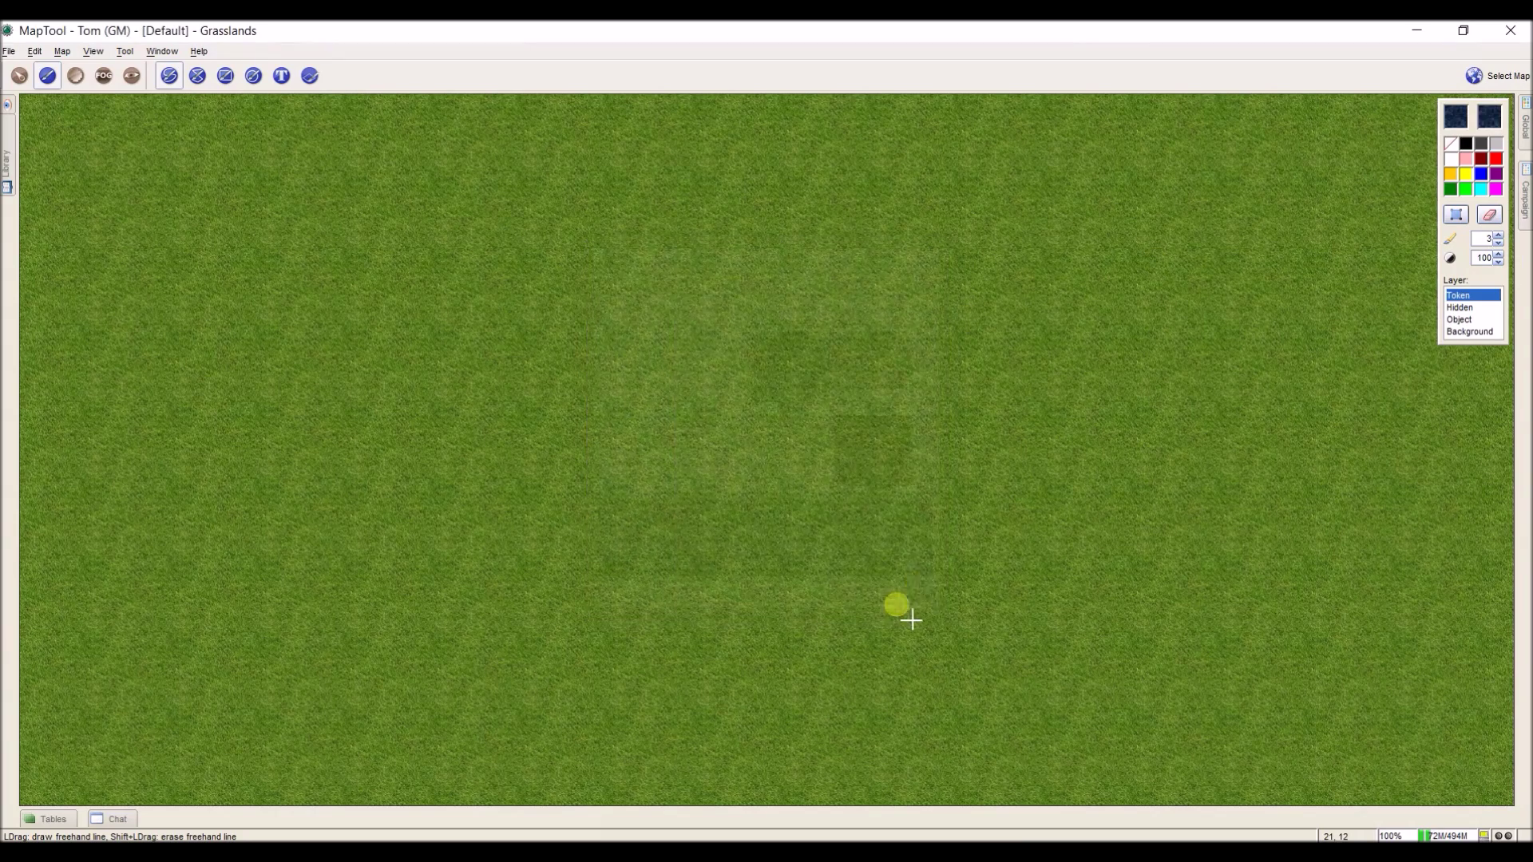
# Draw a large Ocean-textured rectangle across the middle of the grass map with the Rectangle tool
pyautogui.click(1458, 116)
pyautogui.click(226, 75)
pyautogui.click(413, 282)
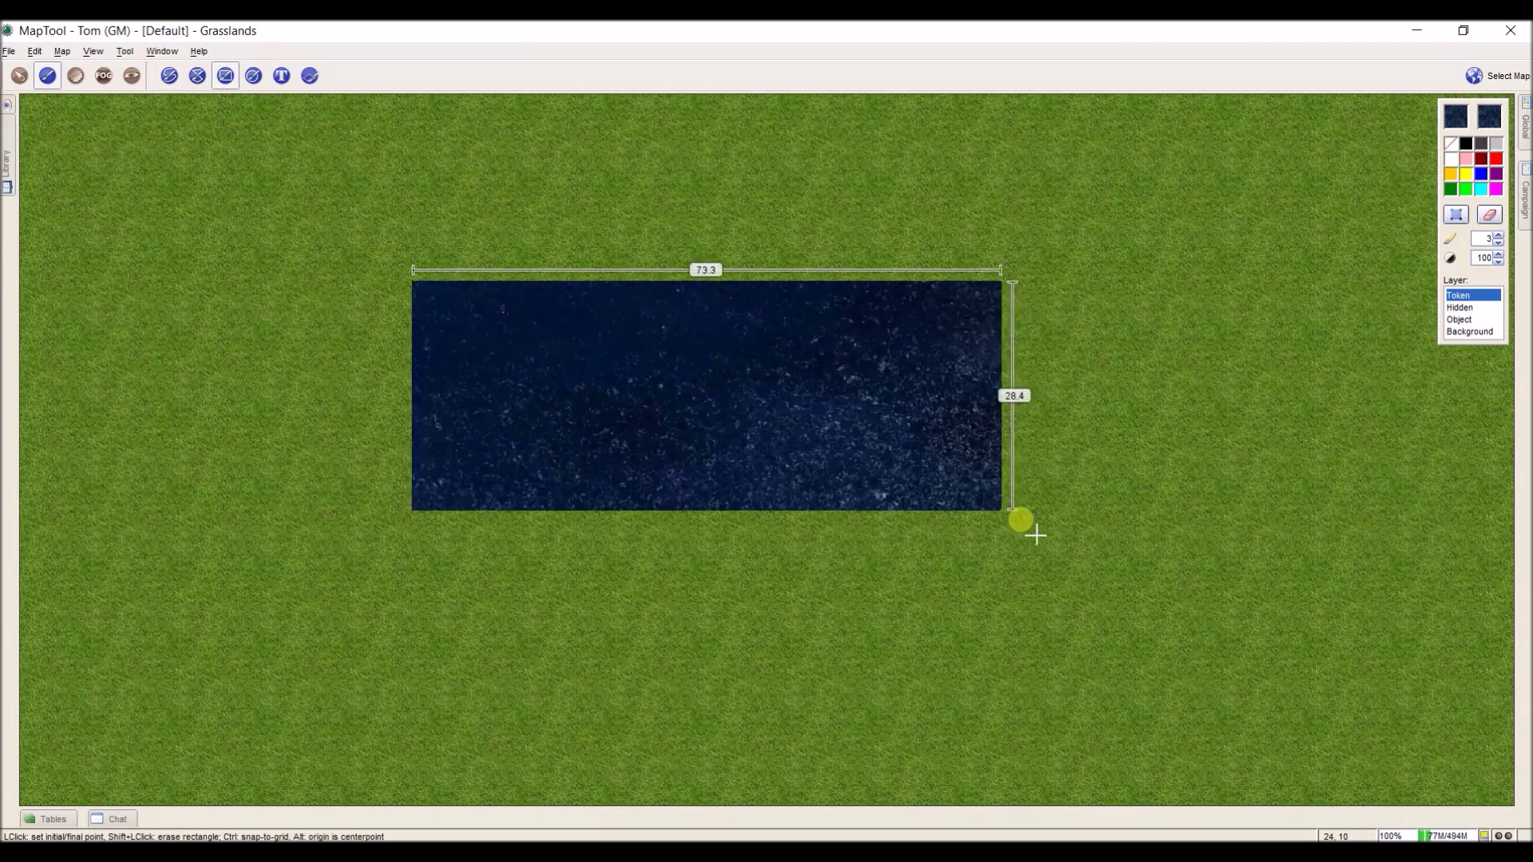
pyautogui.click(1249, 711)
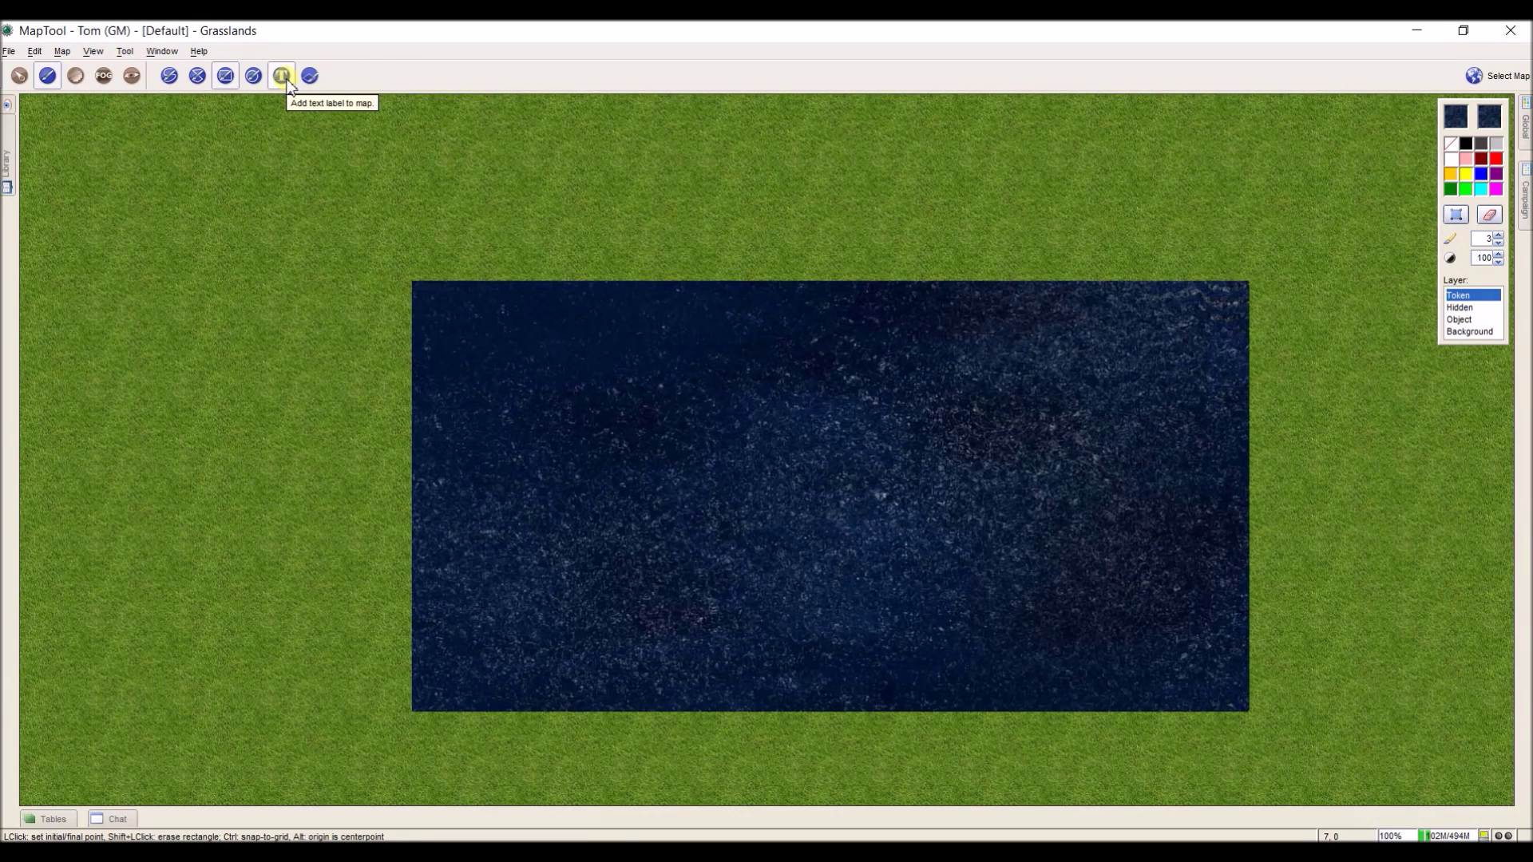
# Examine the library's Health Bars folder and the d8, d4, d20 and Percent folders under Dice, leaving Dice collapsed
pyautogui.click(7, 186)
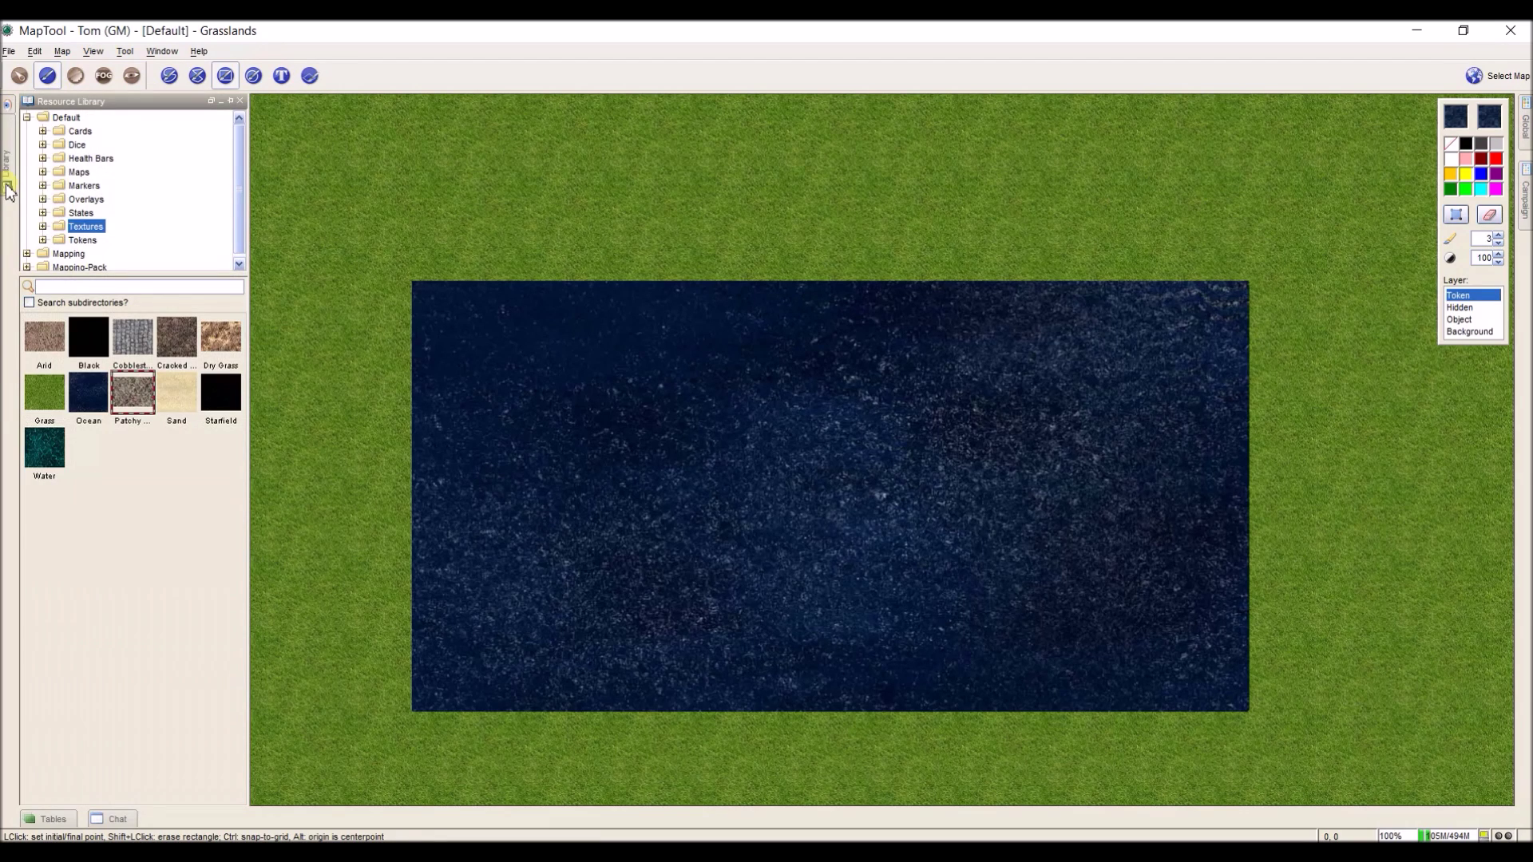
pyautogui.click(88, 159)
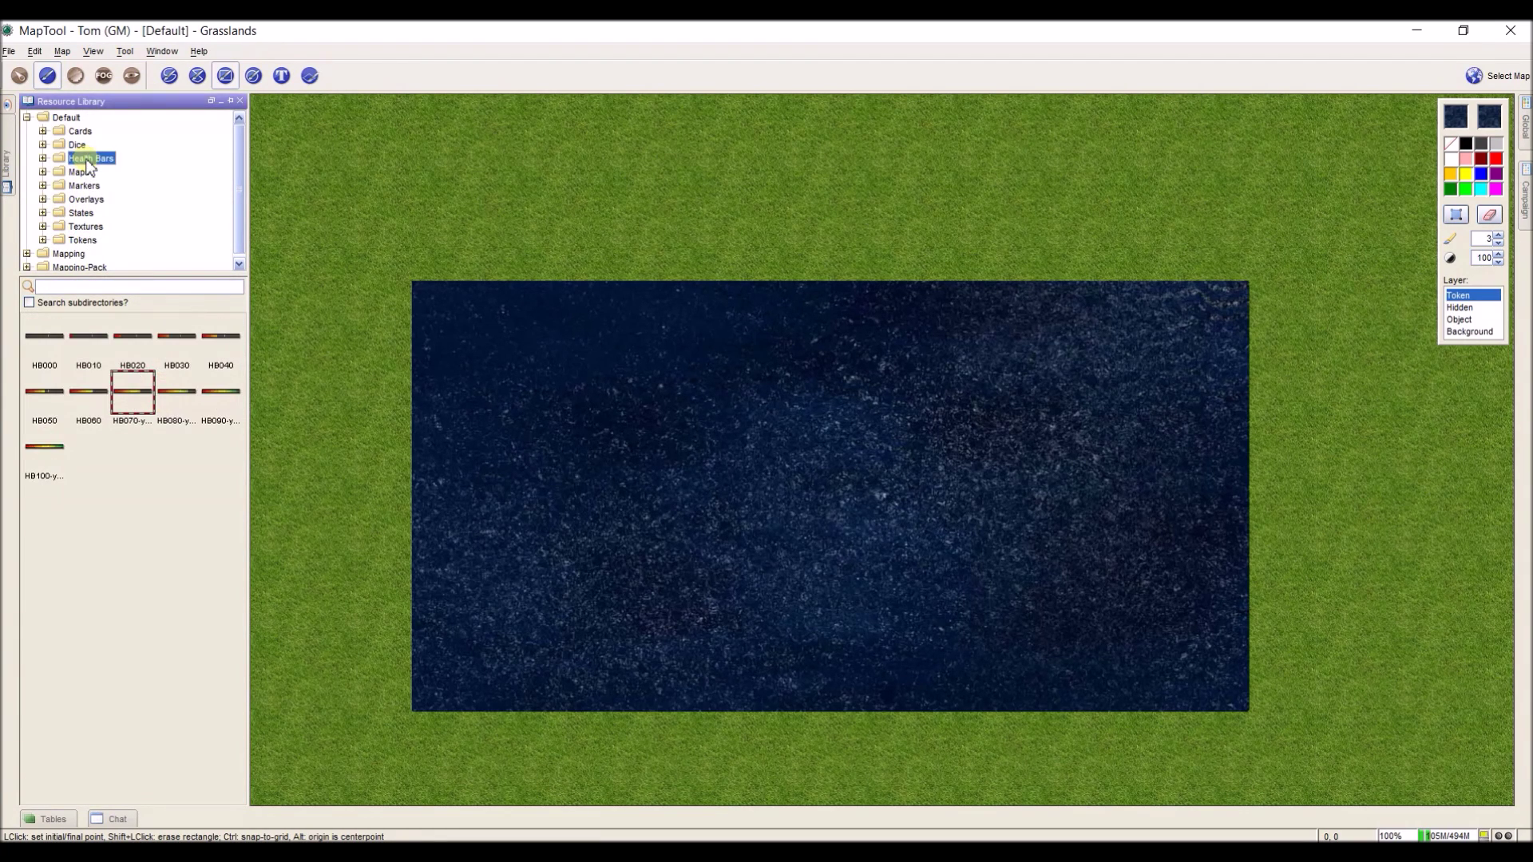
pyautogui.click(80, 147)
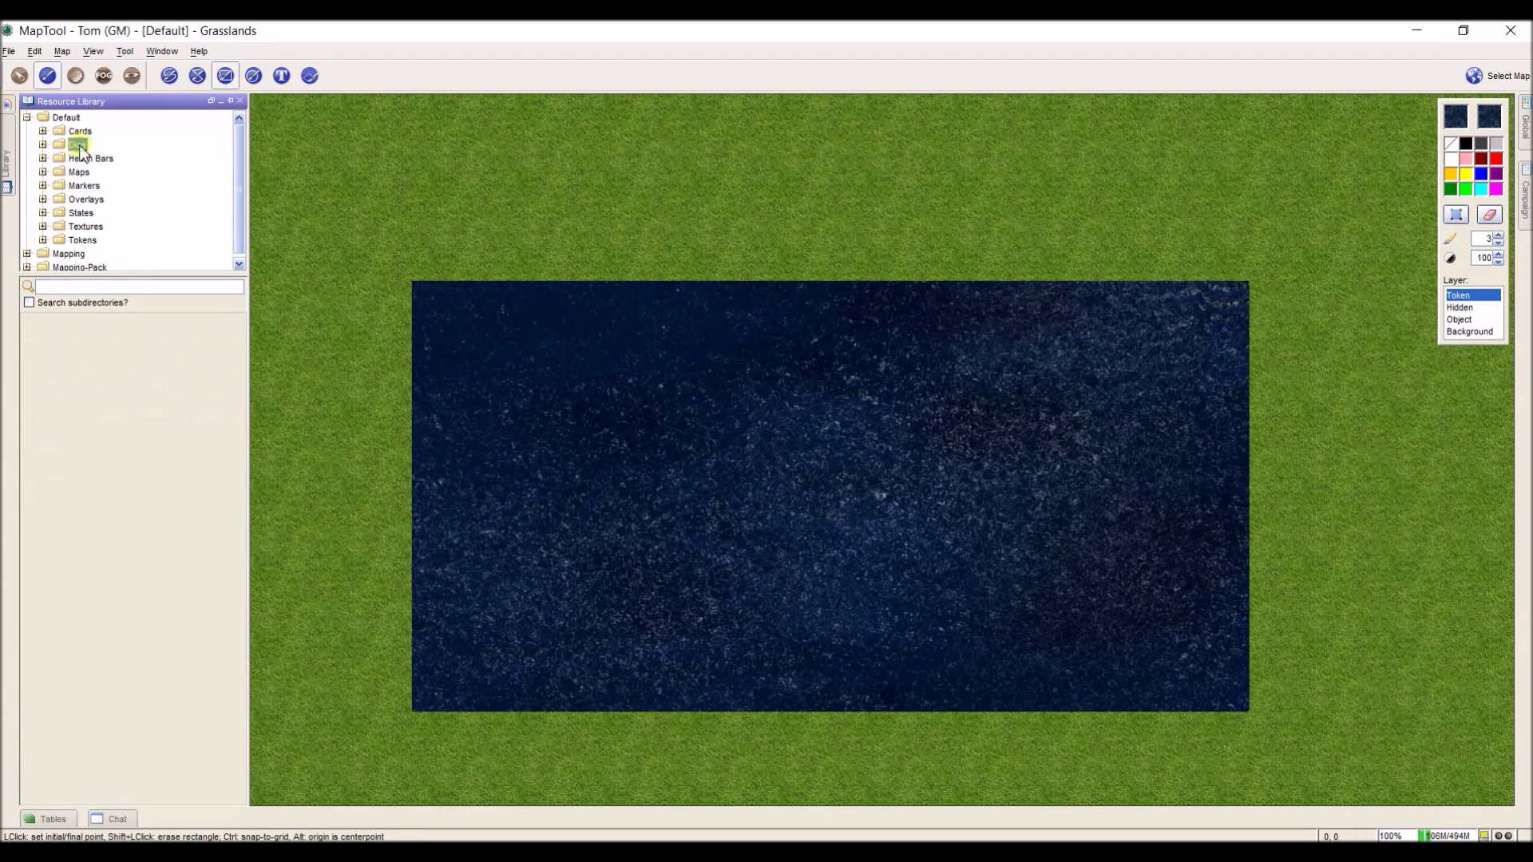
pyautogui.click(42, 145)
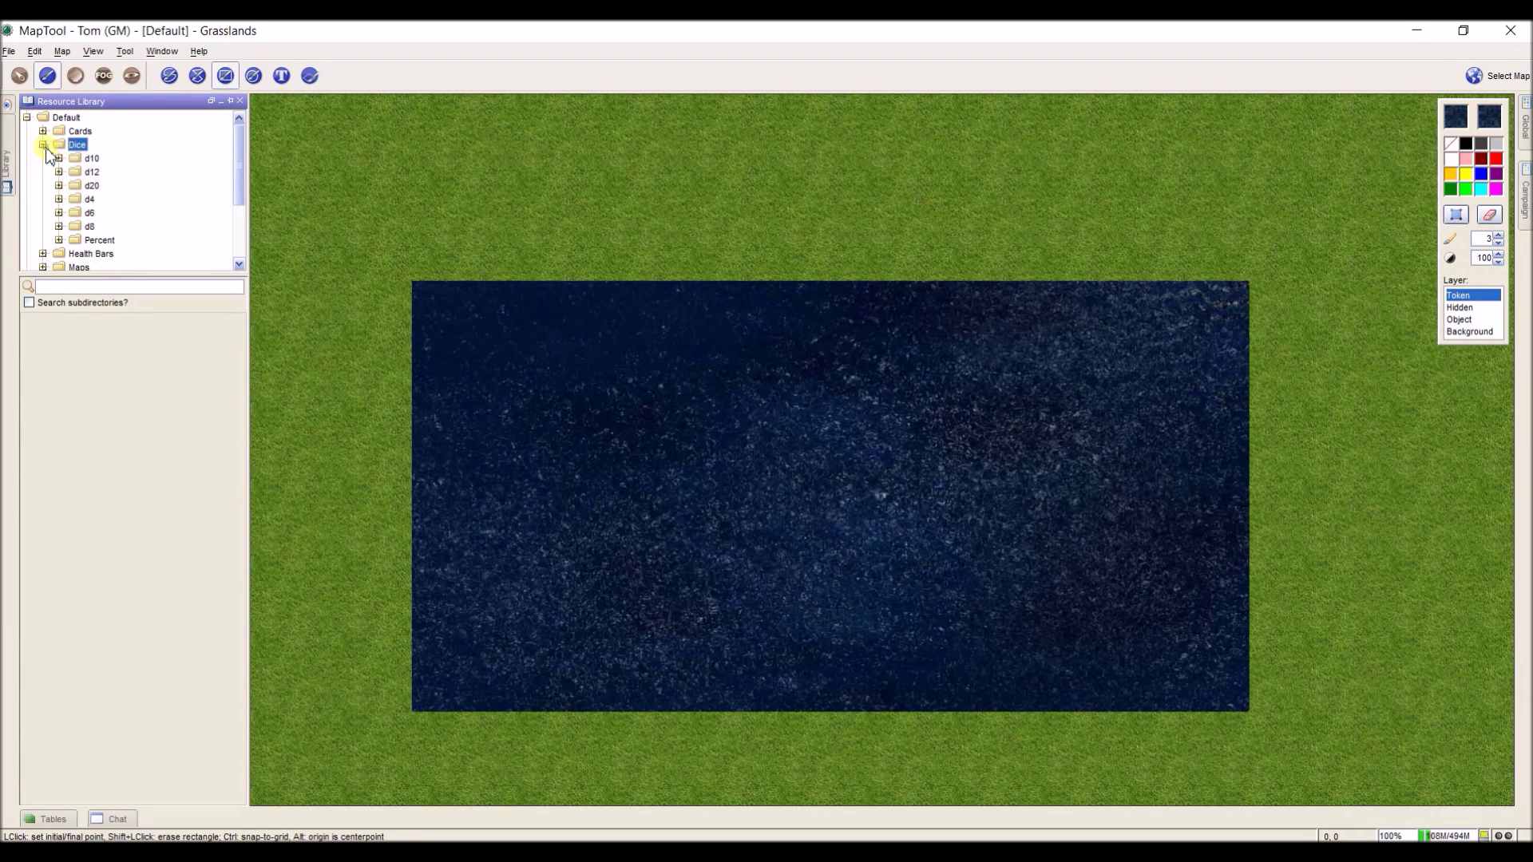
pyautogui.click(89, 227)
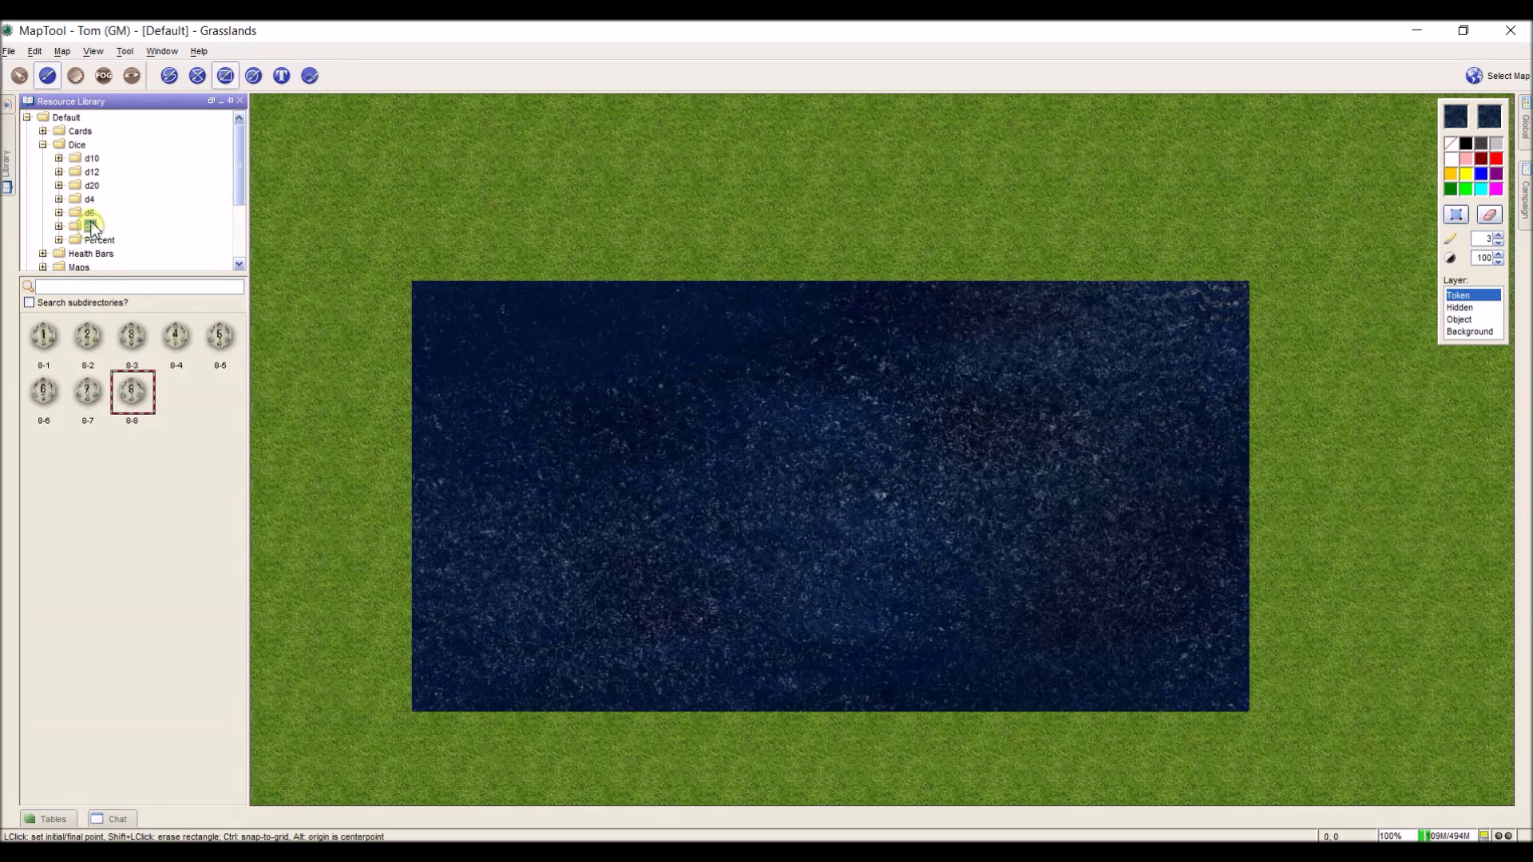
pyautogui.click(90, 199)
pyautogui.click(91, 185)
pyautogui.click(99, 240)
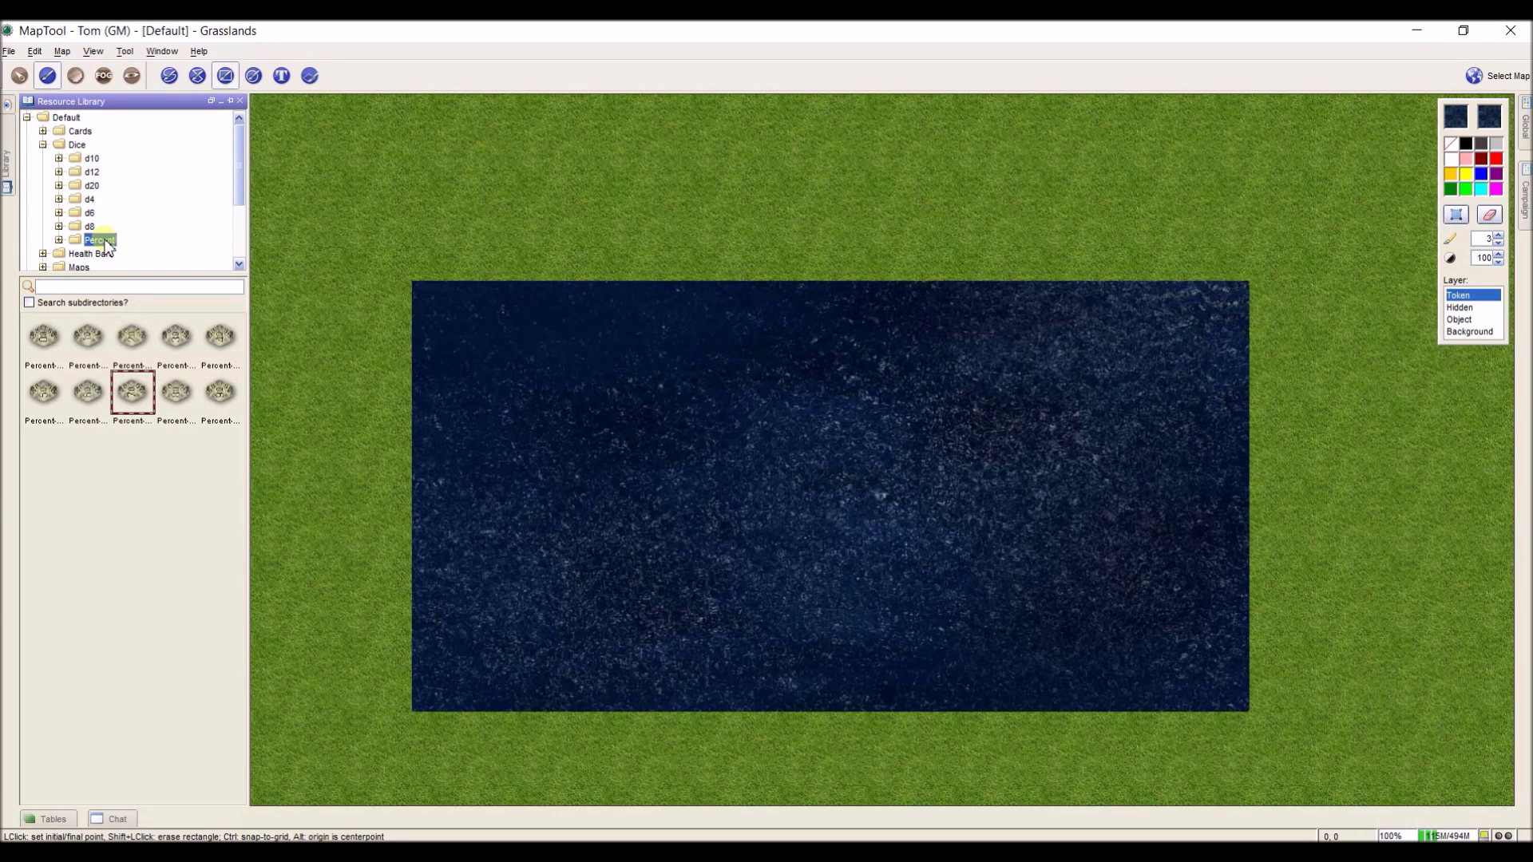
pyautogui.click(44, 145)
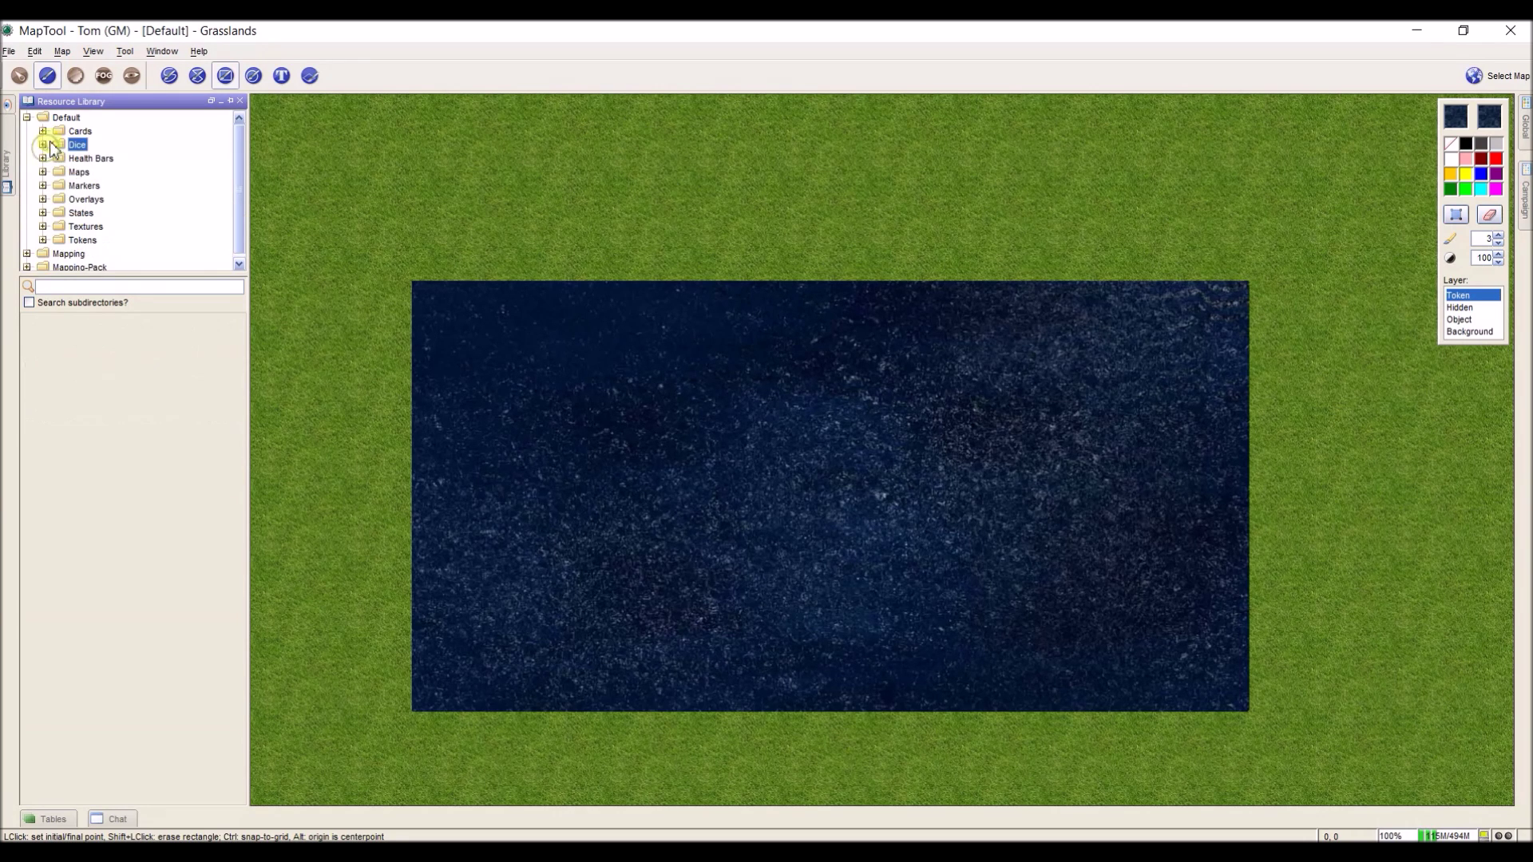
# Examine the images in the library's Cards, States and Markers folders
pyautogui.click(77, 132)
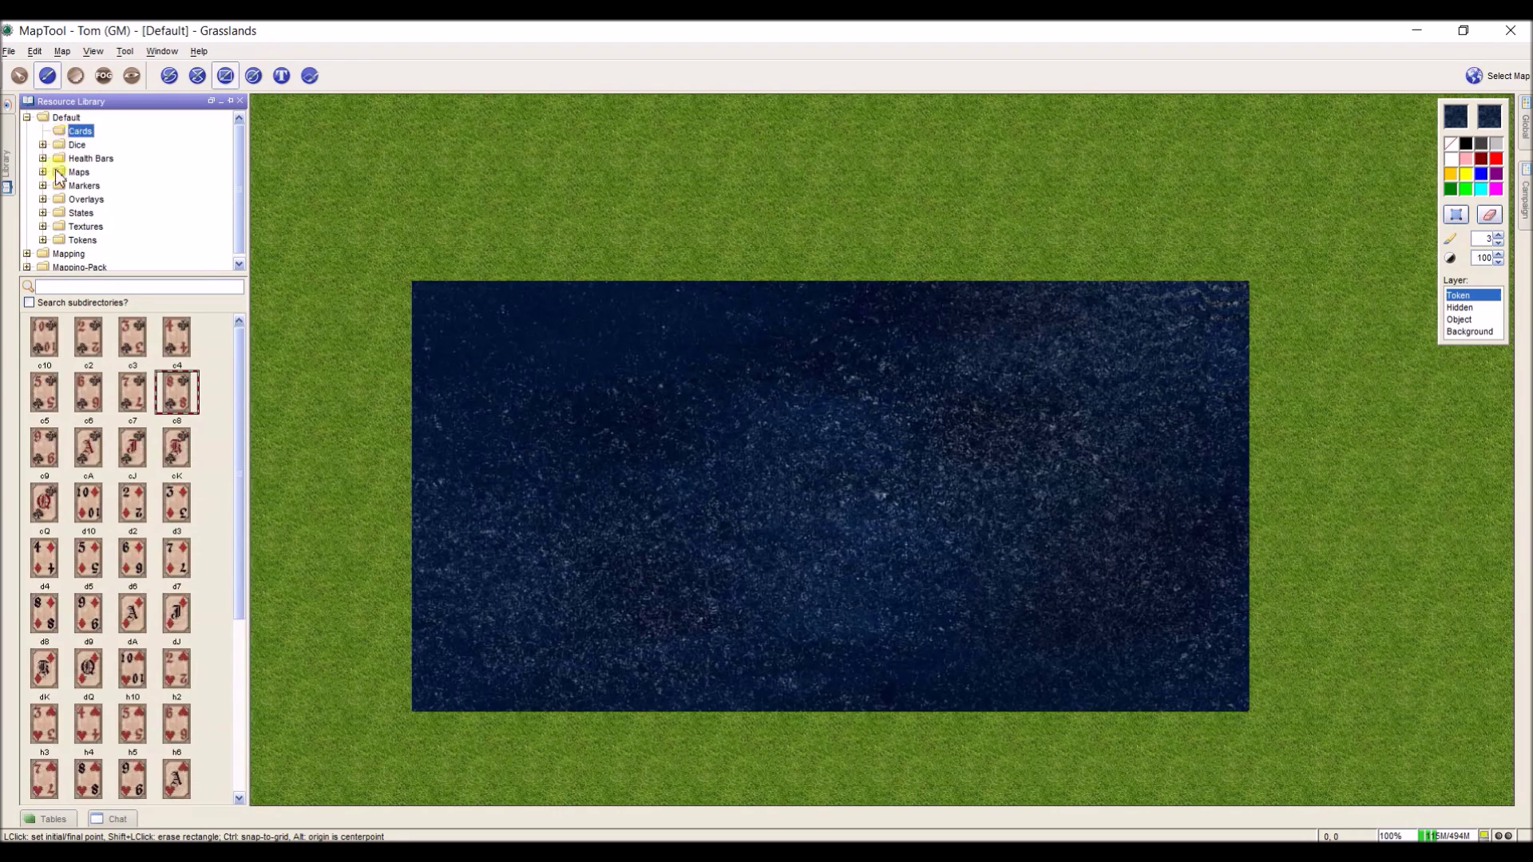
pyautogui.click(70, 211)
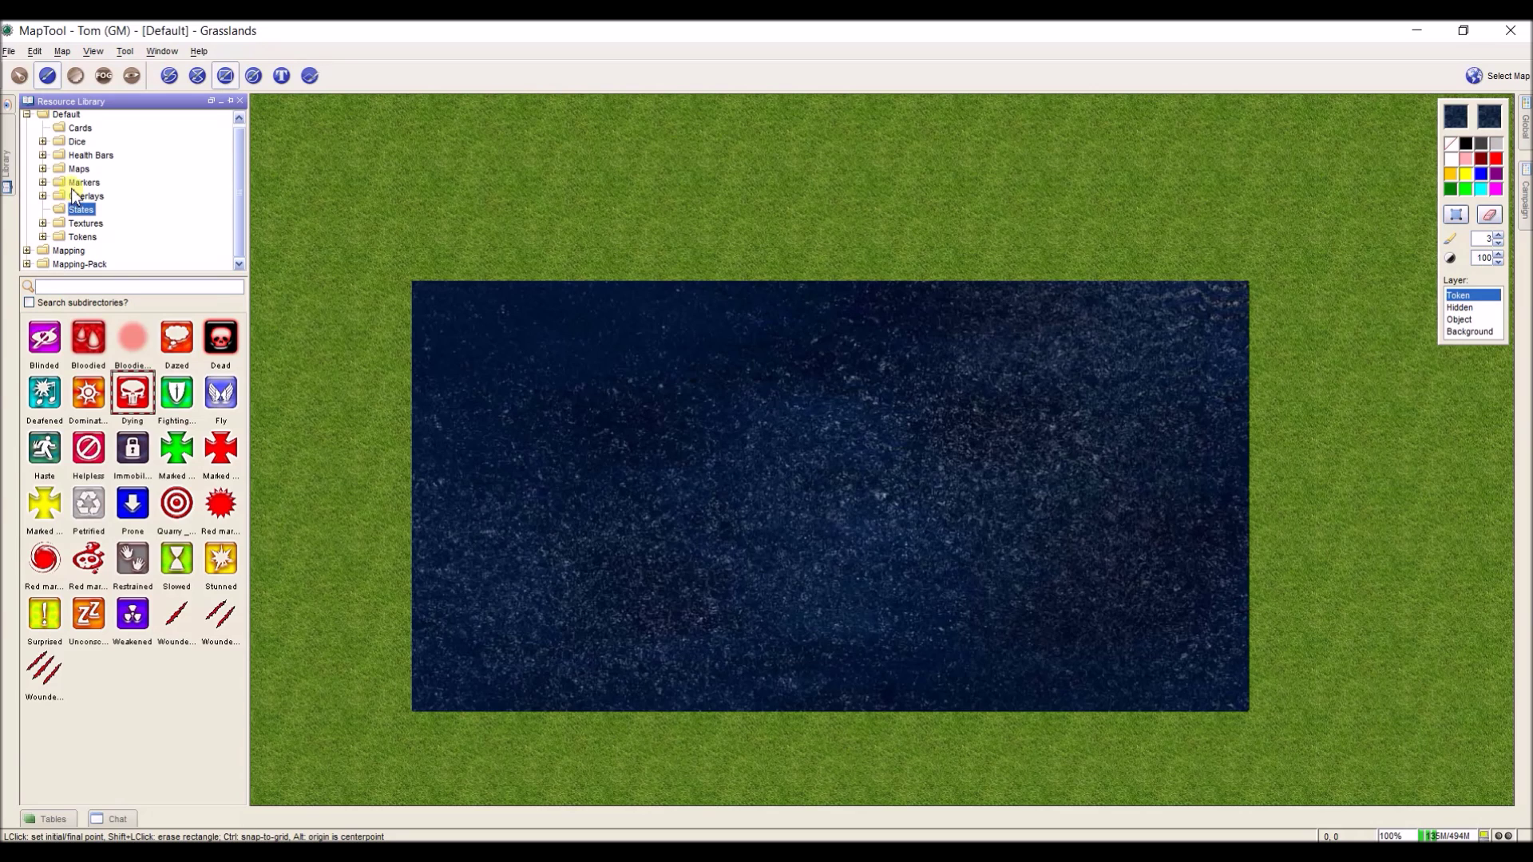
pyautogui.click(72, 183)
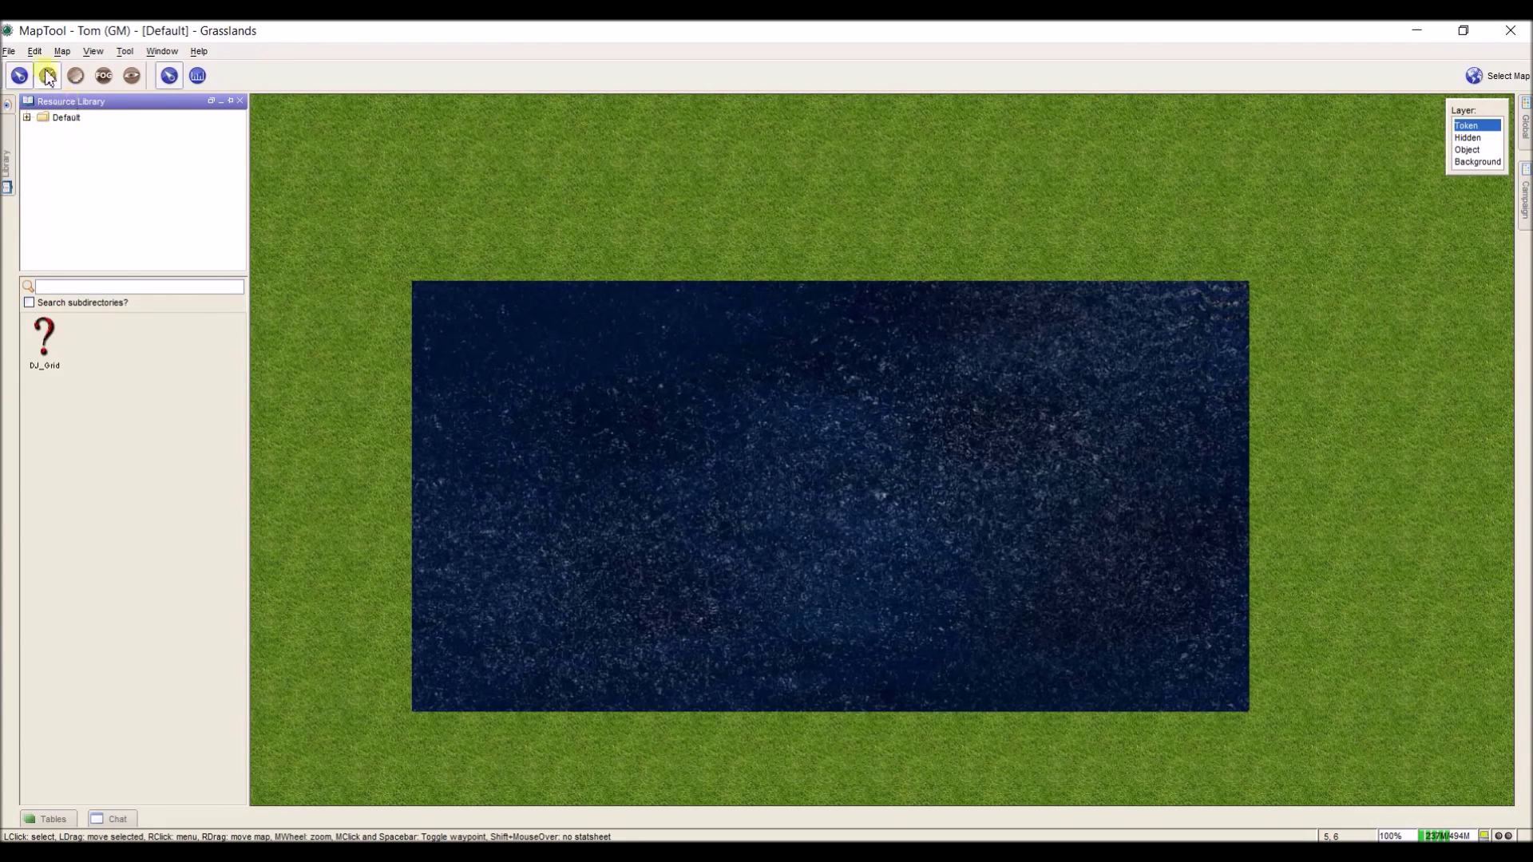
# Open Add Resource to Library, look through the downloadable RPTools Library packs and select Torstan's Objects
pyautogui.click(12, 53)
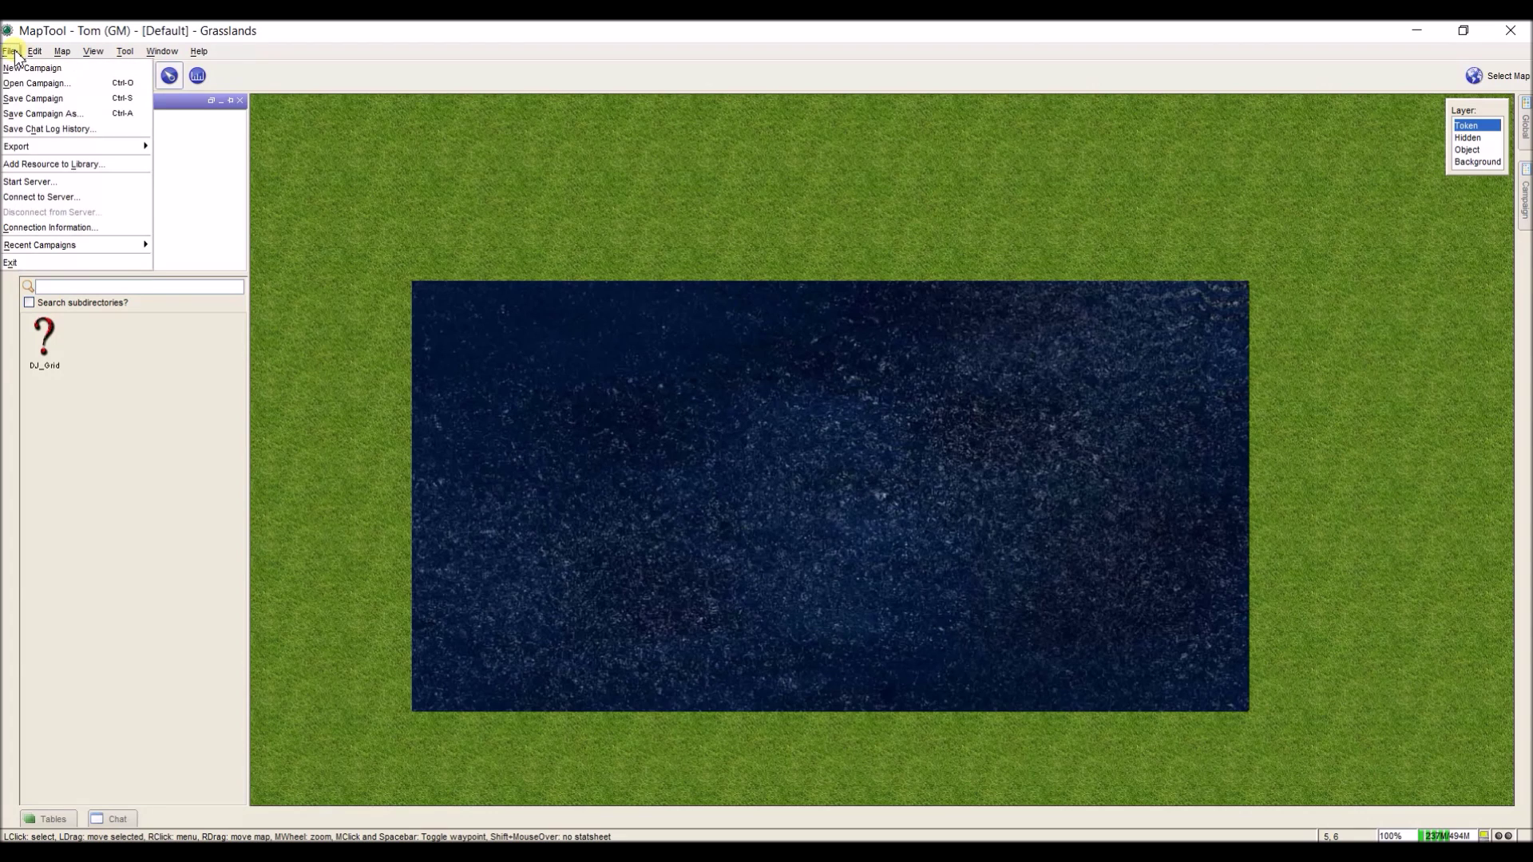
pyautogui.click(41, 164)
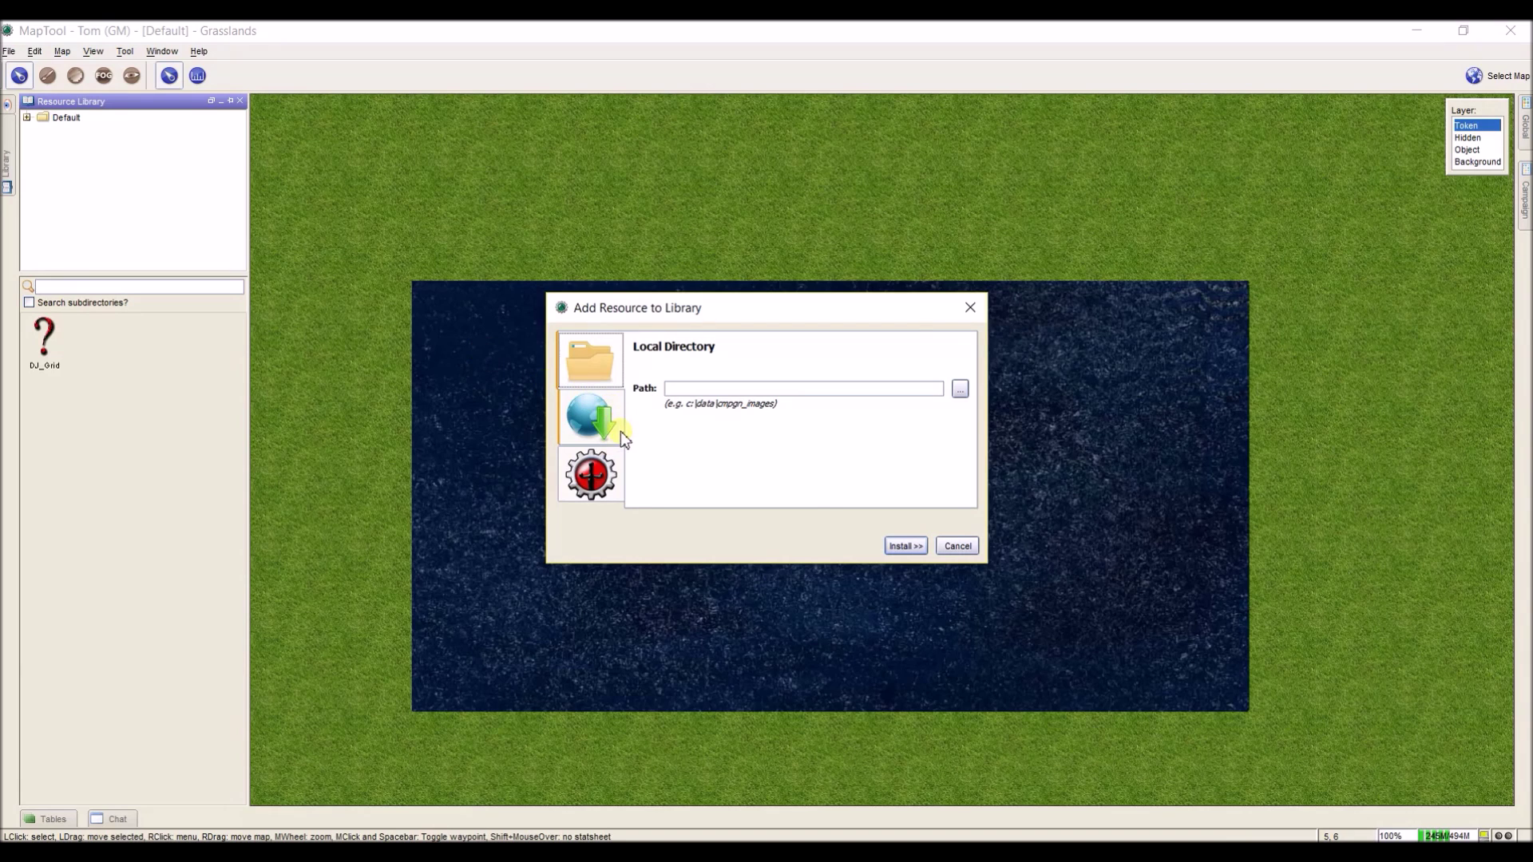
pyautogui.click(592, 489)
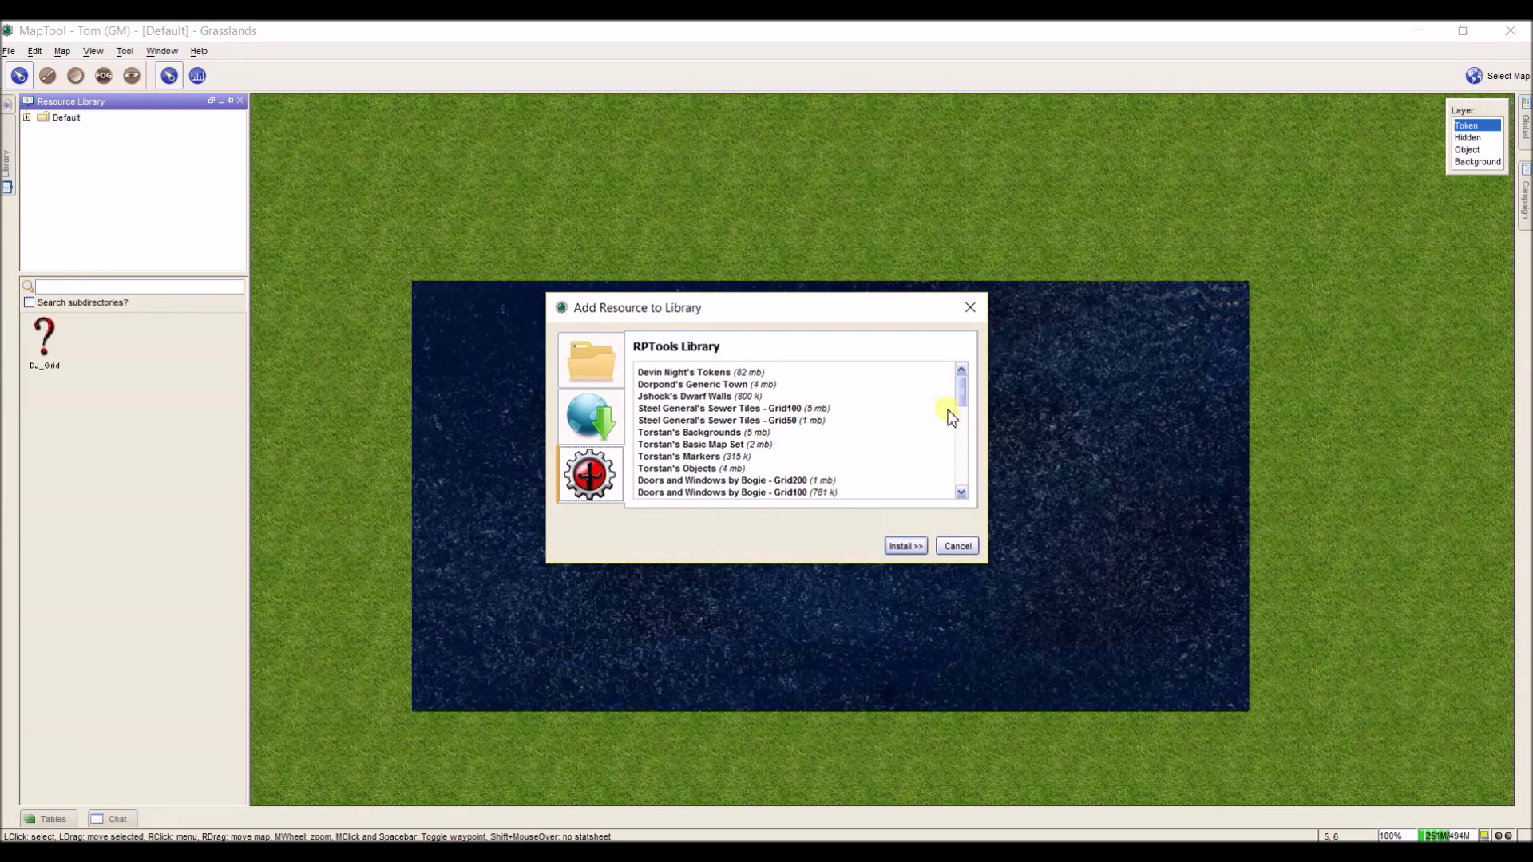
pyautogui.moveTo(964, 396); pyautogui.dragTo(960, 479)
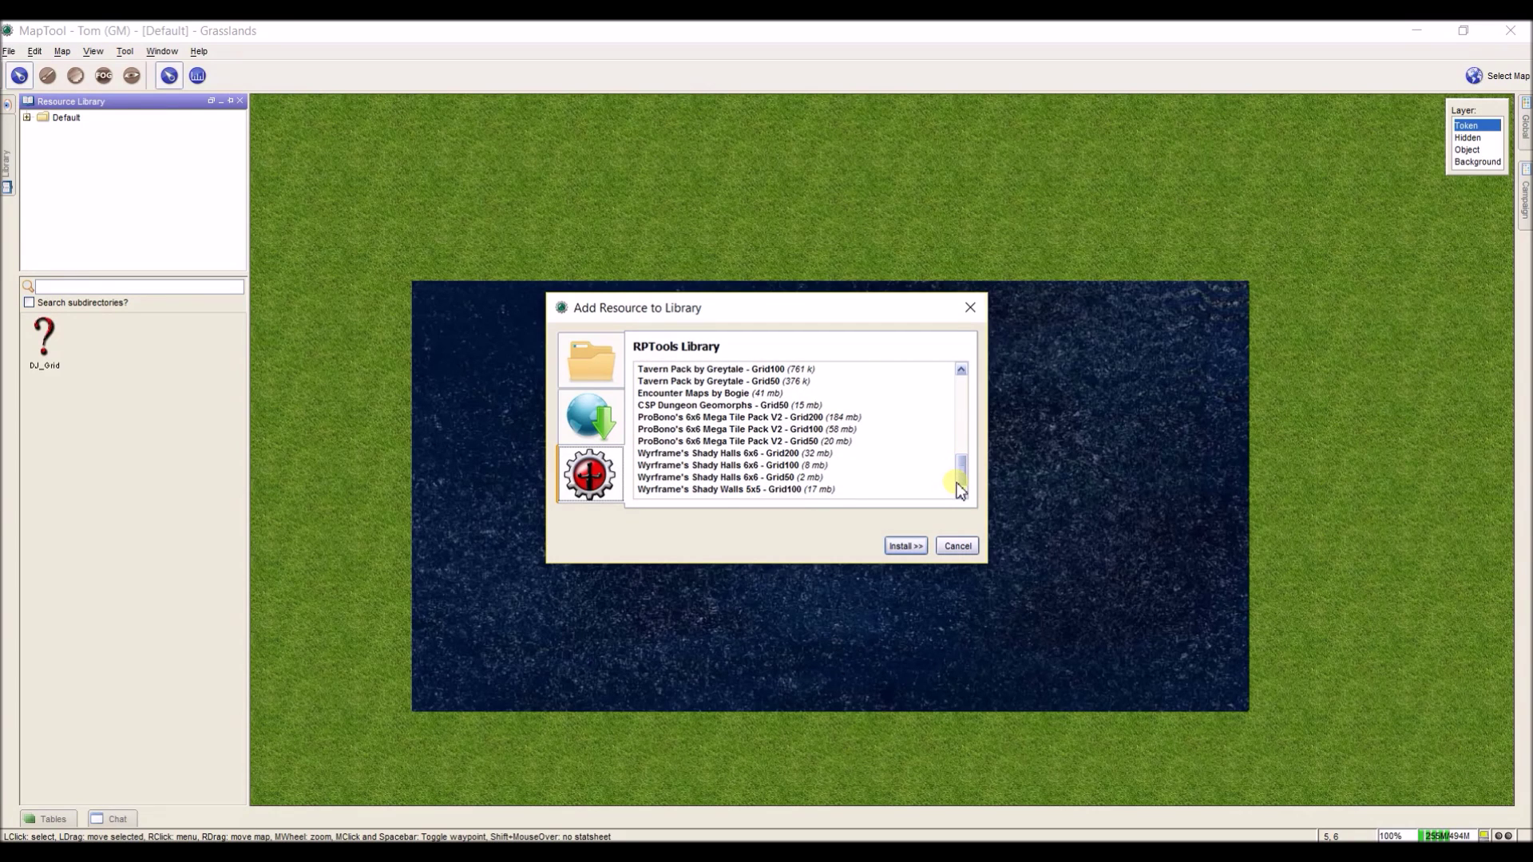
pyautogui.moveTo(959, 489); pyautogui.dragTo(957, 384)
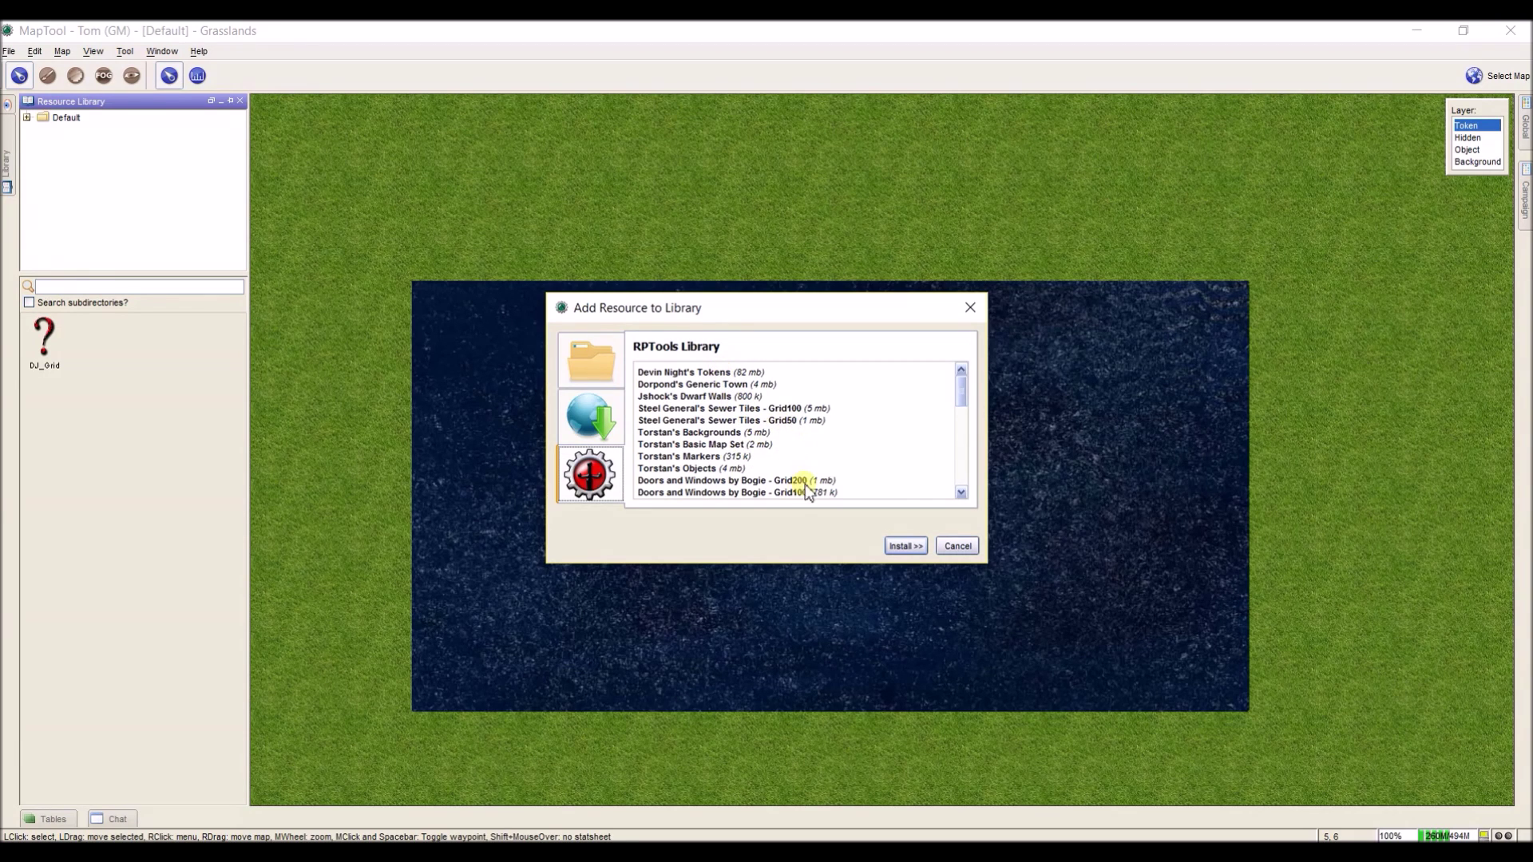
pyautogui.click(747, 469)
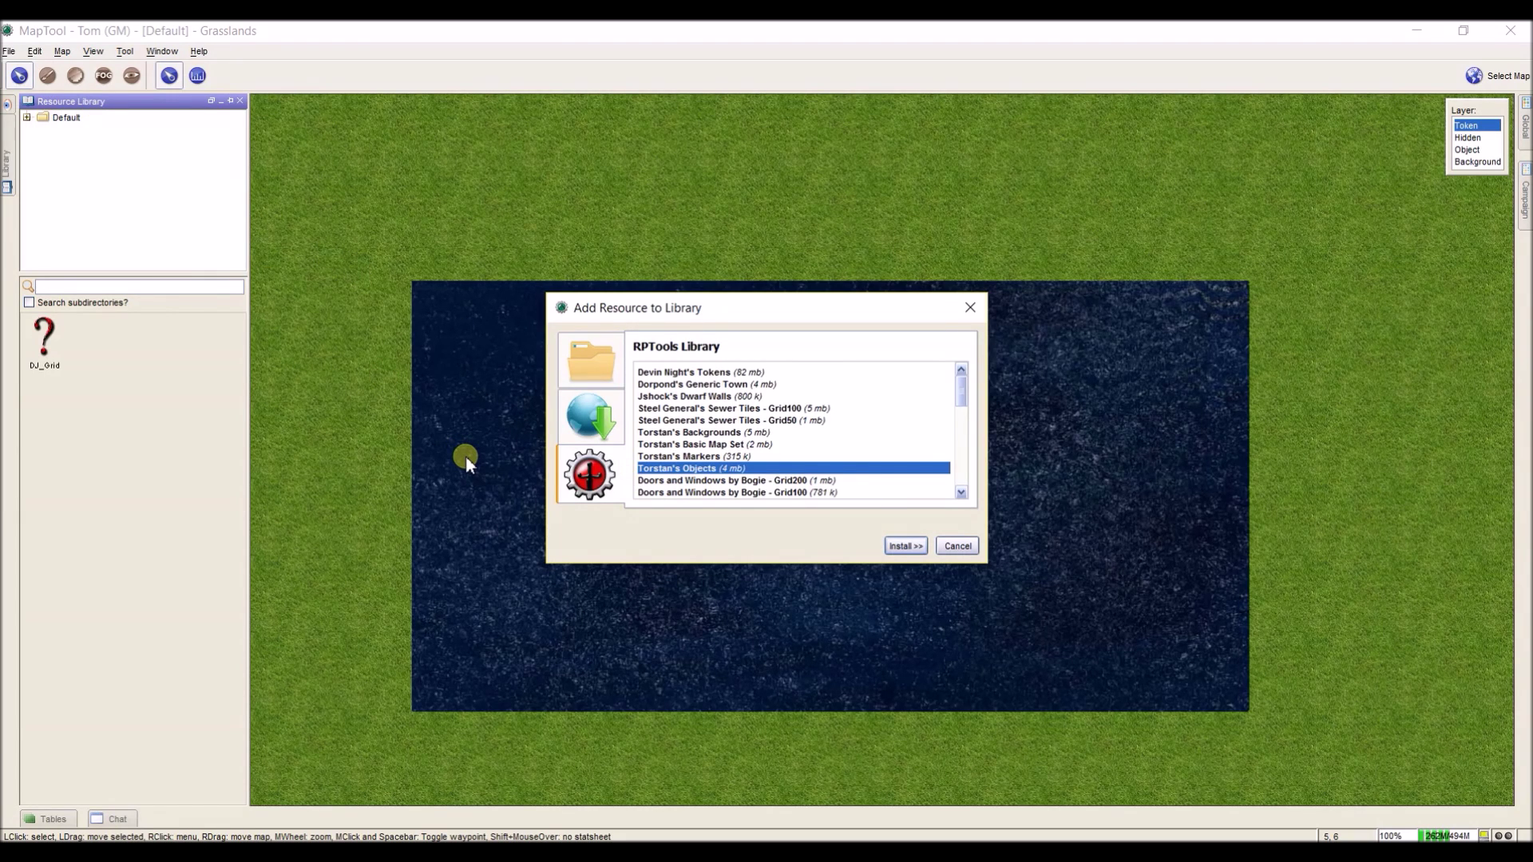
# Switch the resource source to a local directory and browse to Maptool Extras > Mapping Accessories on the Data (D:) drive
pyautogui.click(578, 366)
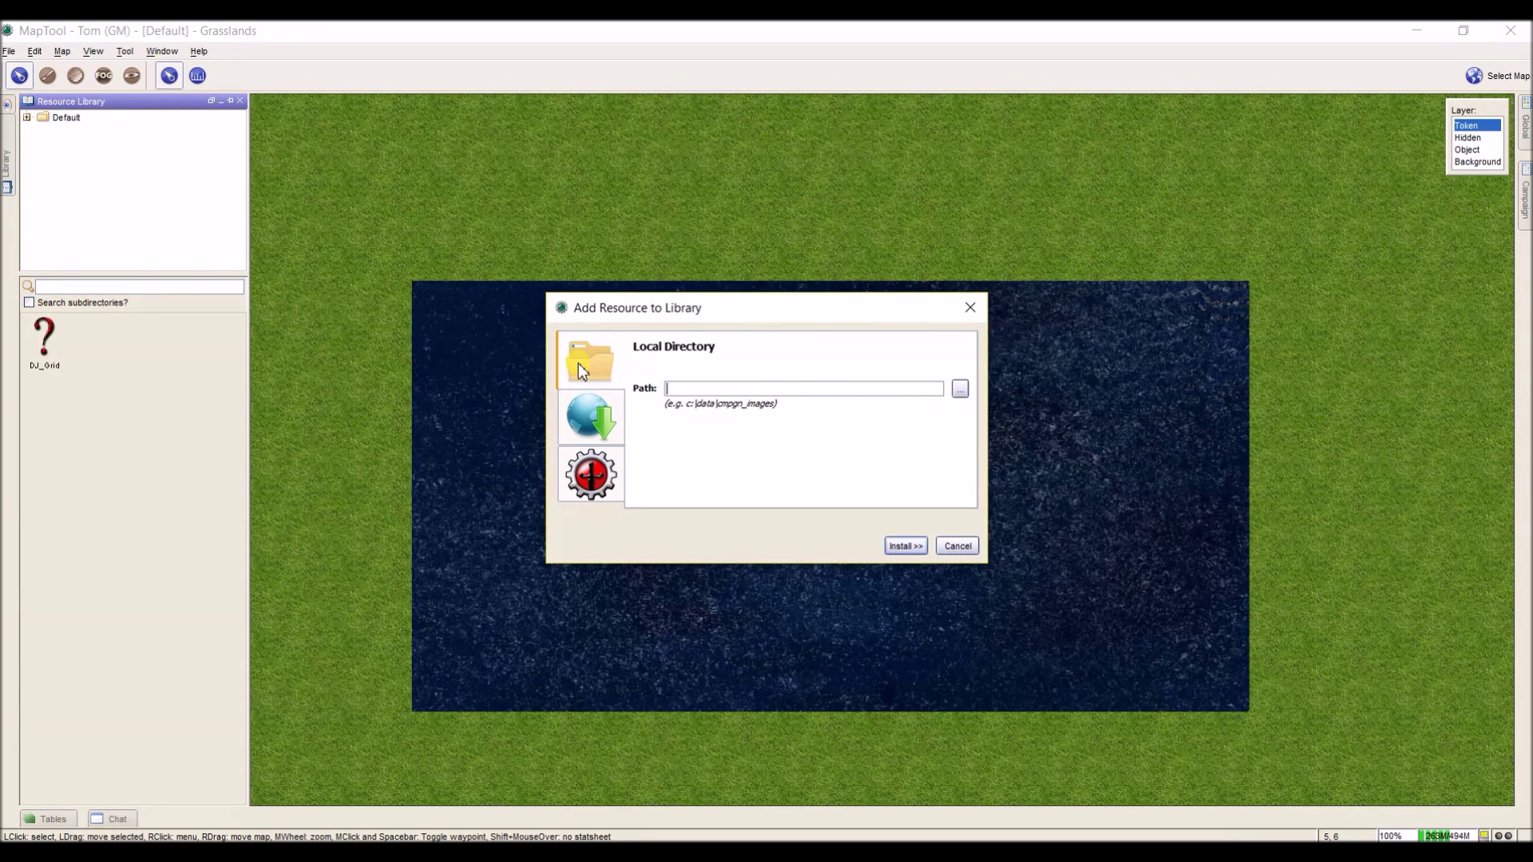
pyautogui.click(961, 392)
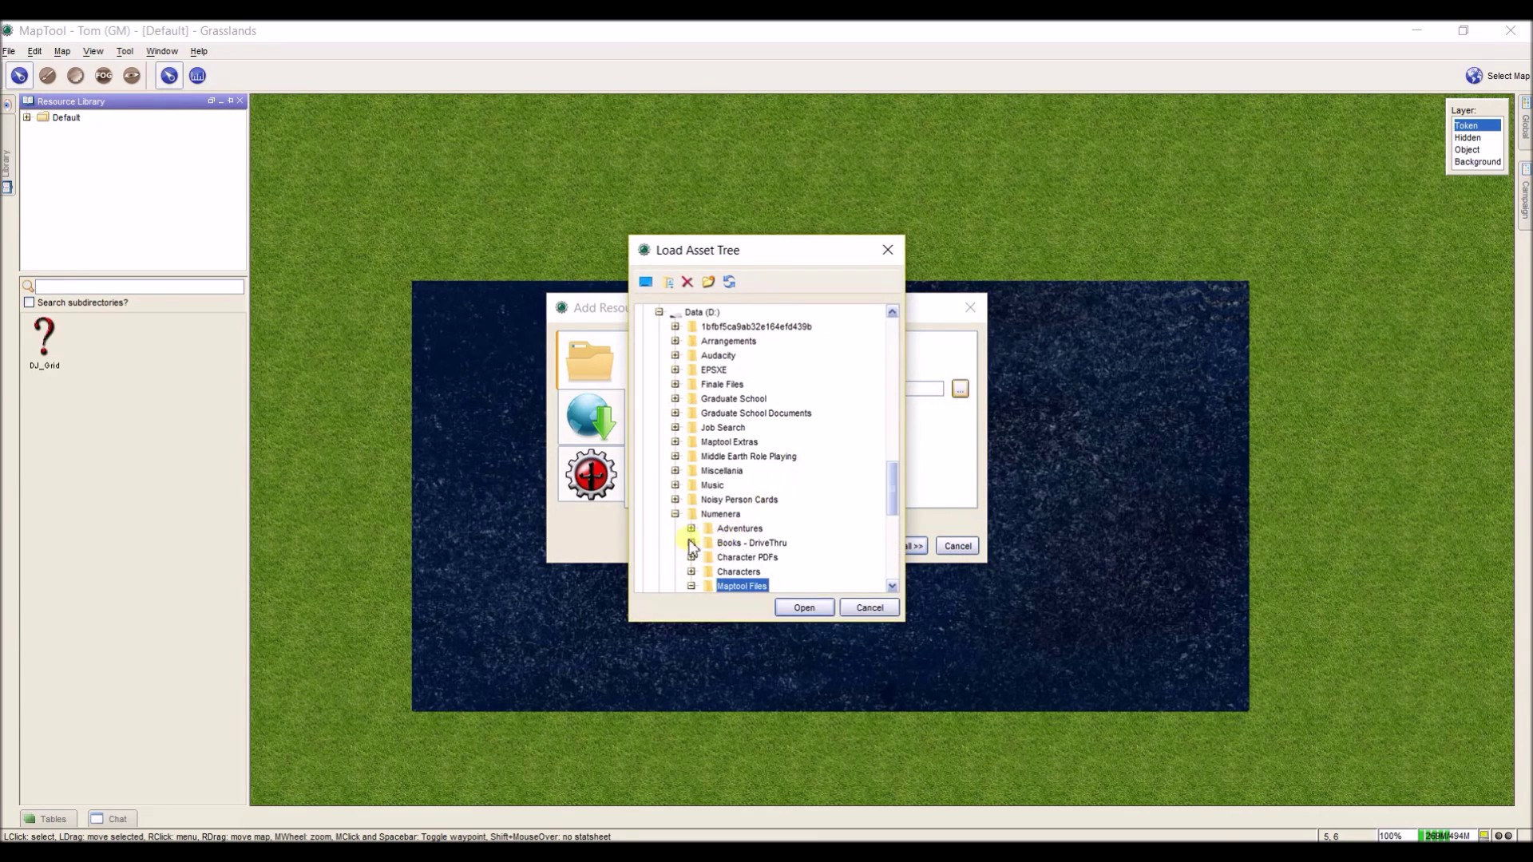
pyautogui.click(675, 514)
pyautogui.click(675, 443)
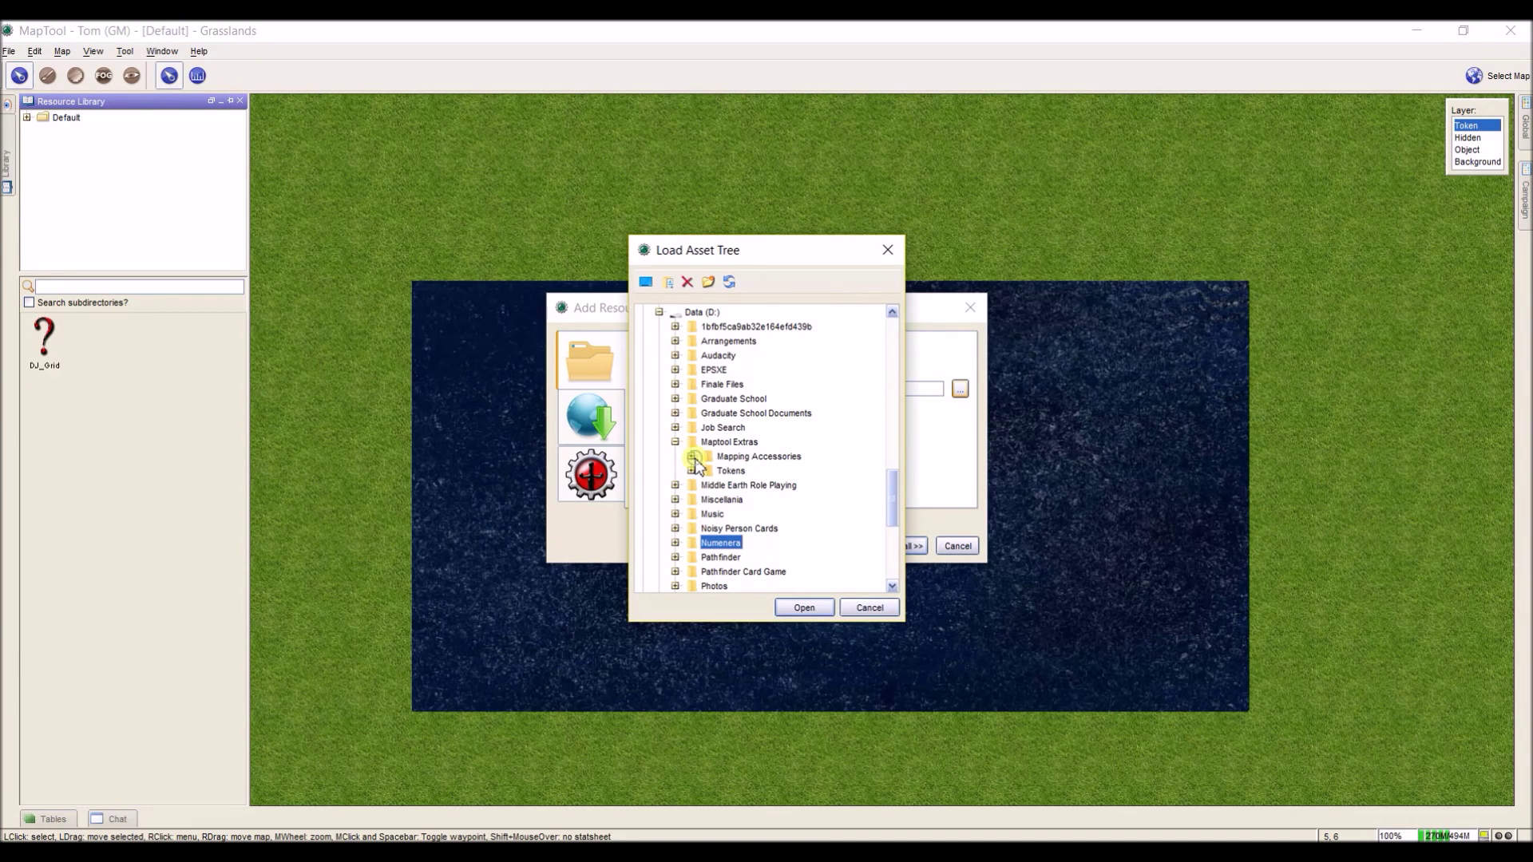
pyautogui.click(692, 457)
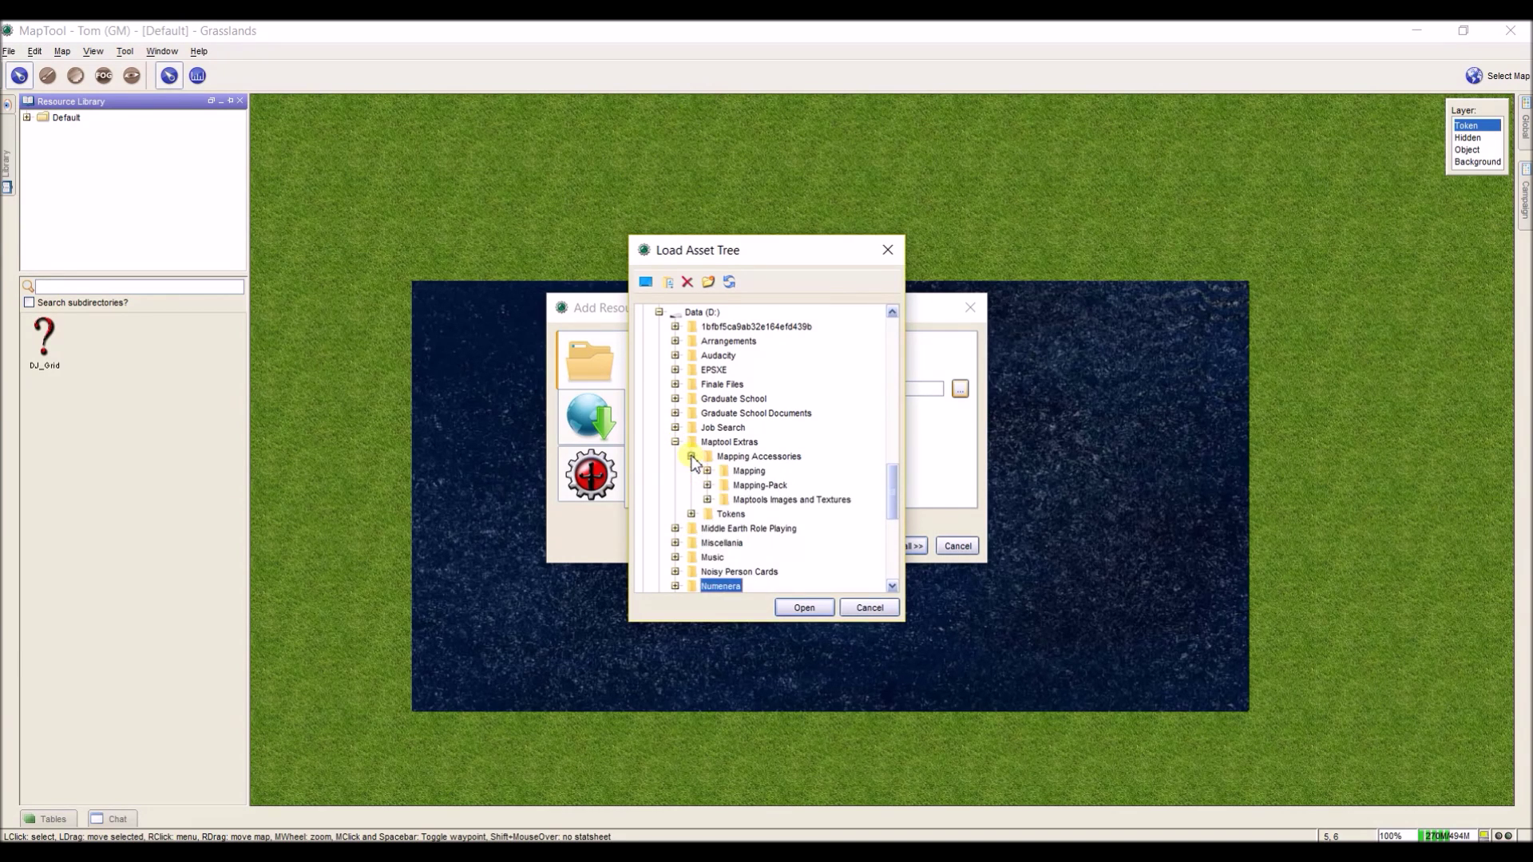
# Check the subfolders of Mapping, then install the Mapping folder from Mapping Accessories into the Resource Library
pyautogui.click(743, 474)
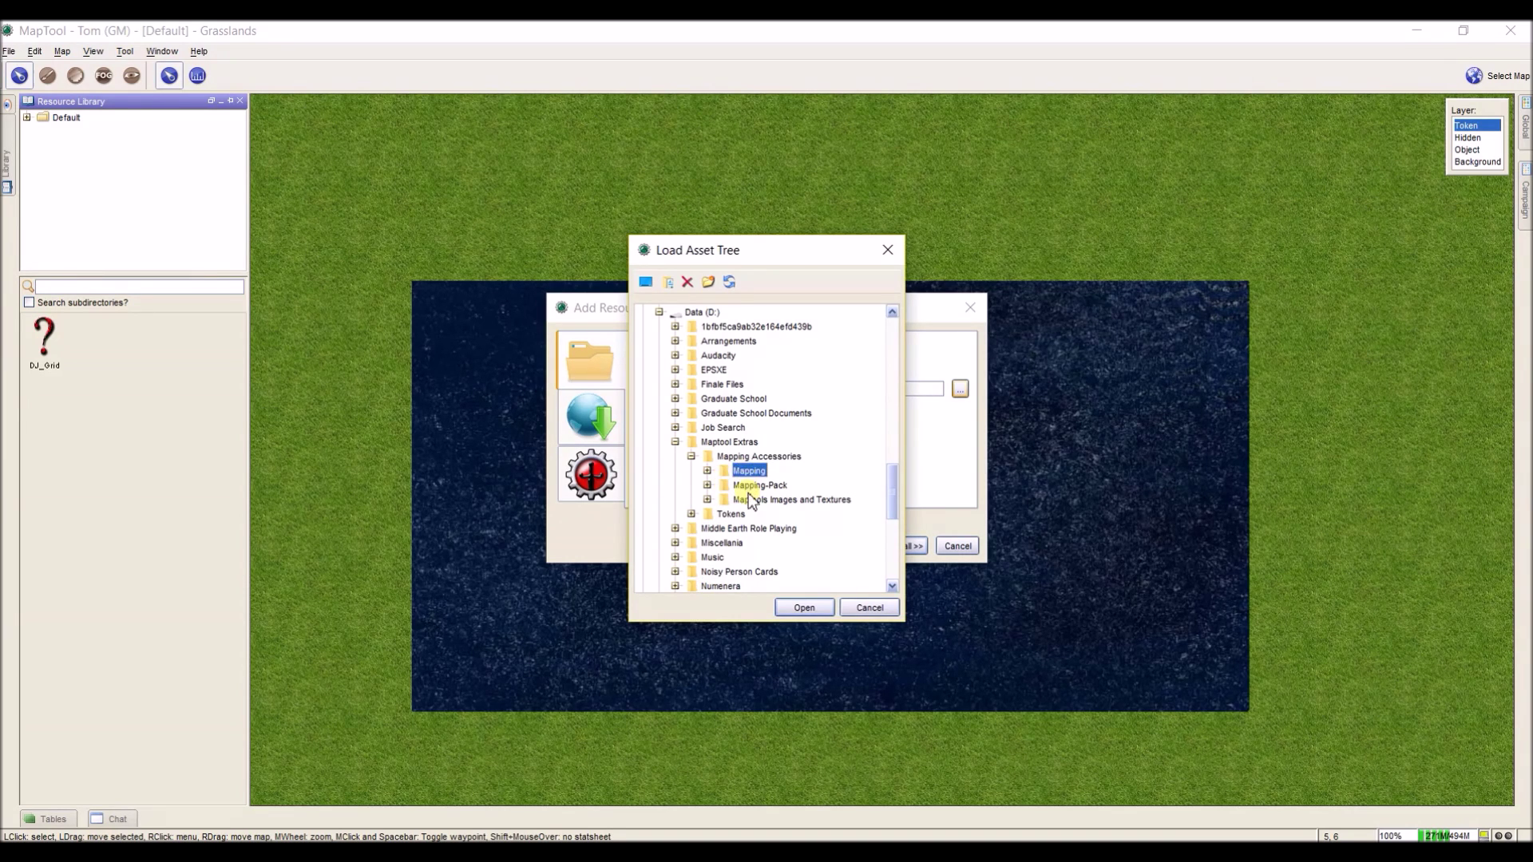
pyautogui.click(752, 486)
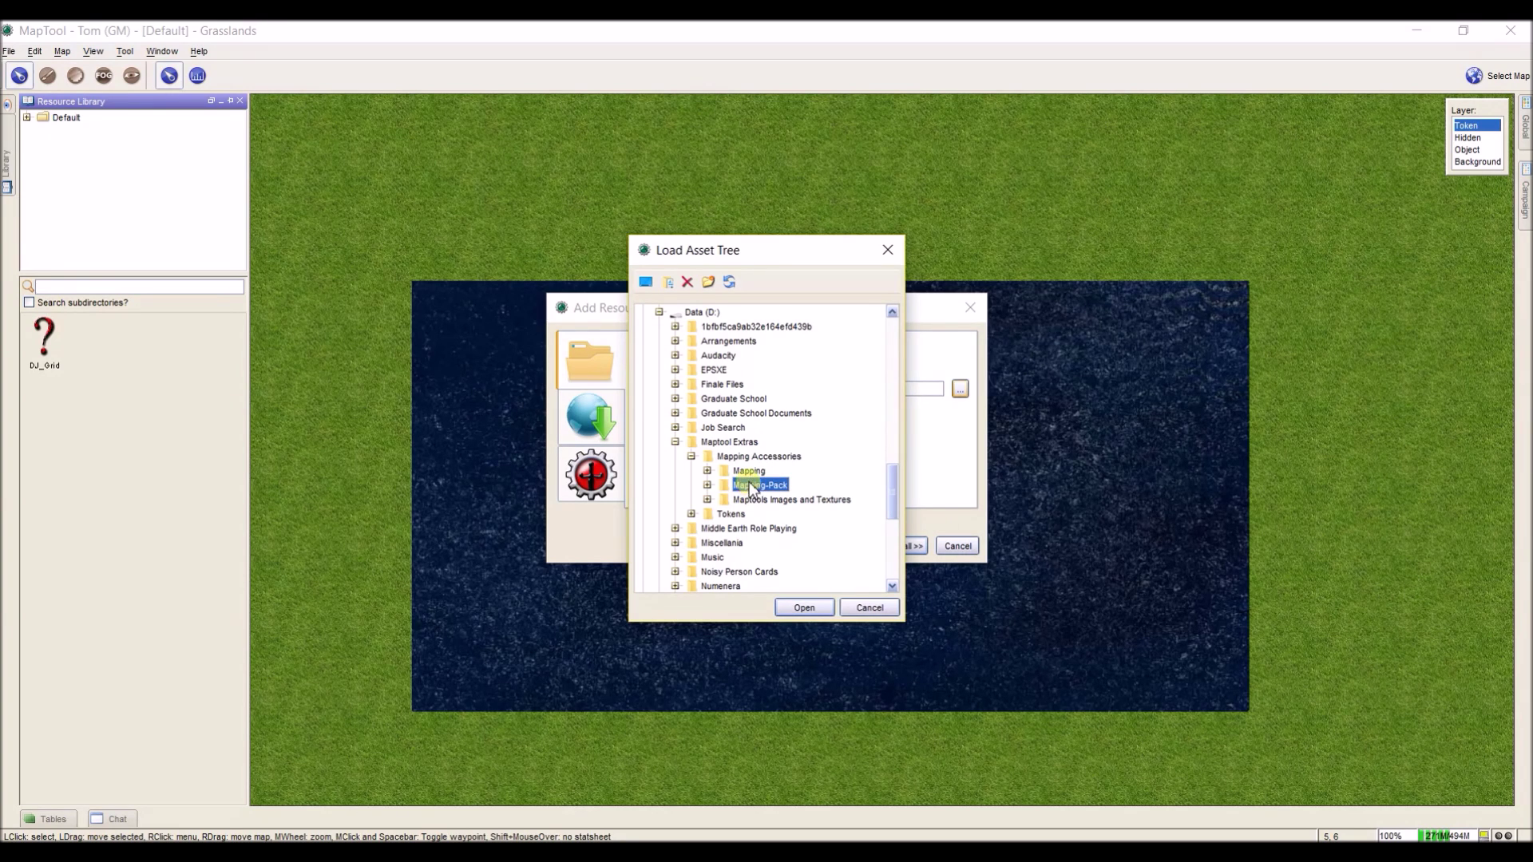
pyautogui.click(751, 472)
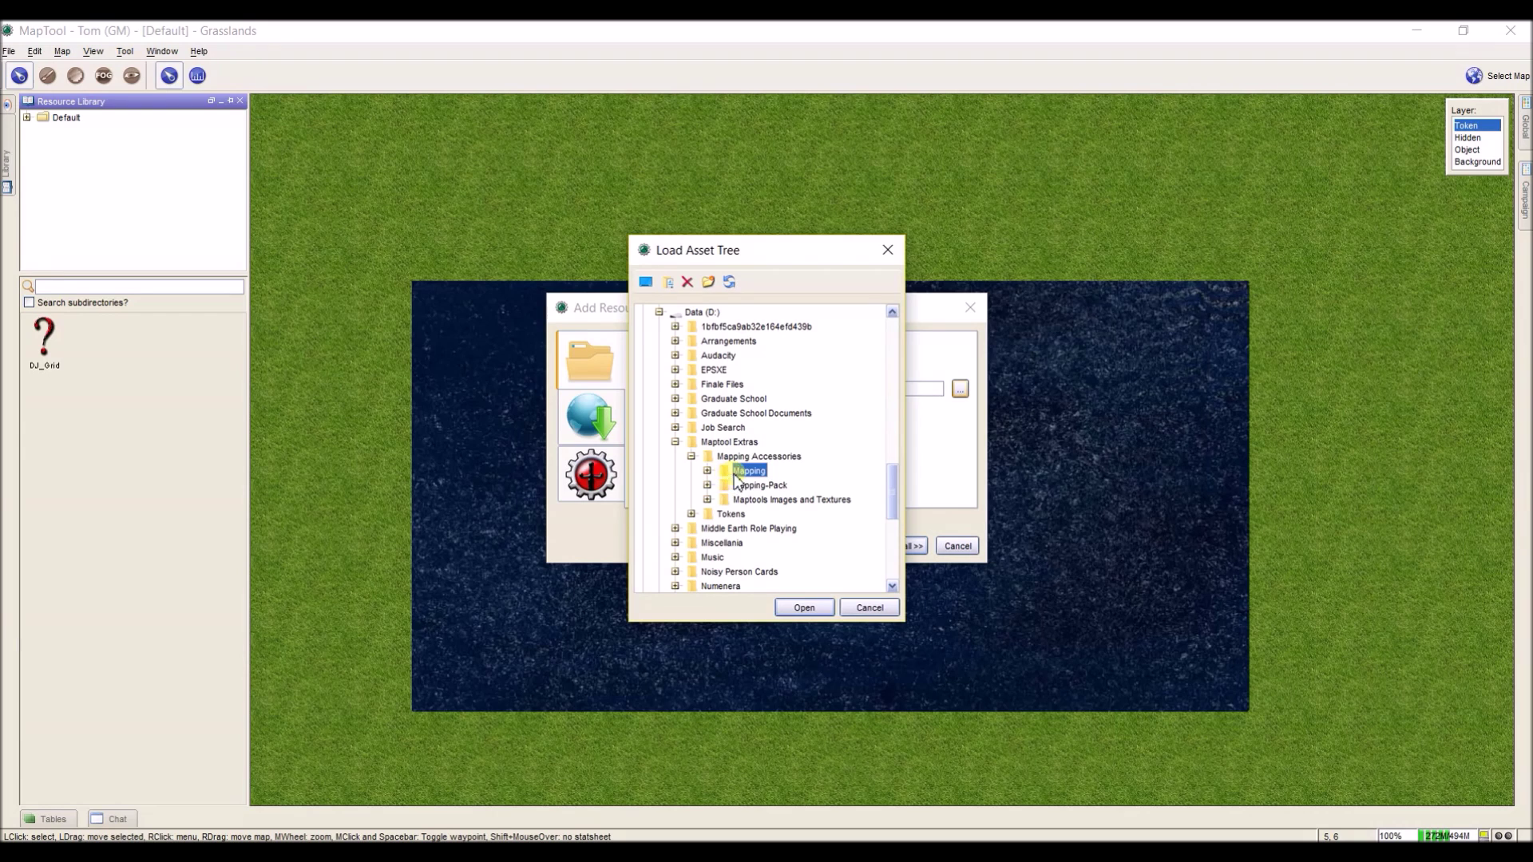
pyautogui.click(707, 471)
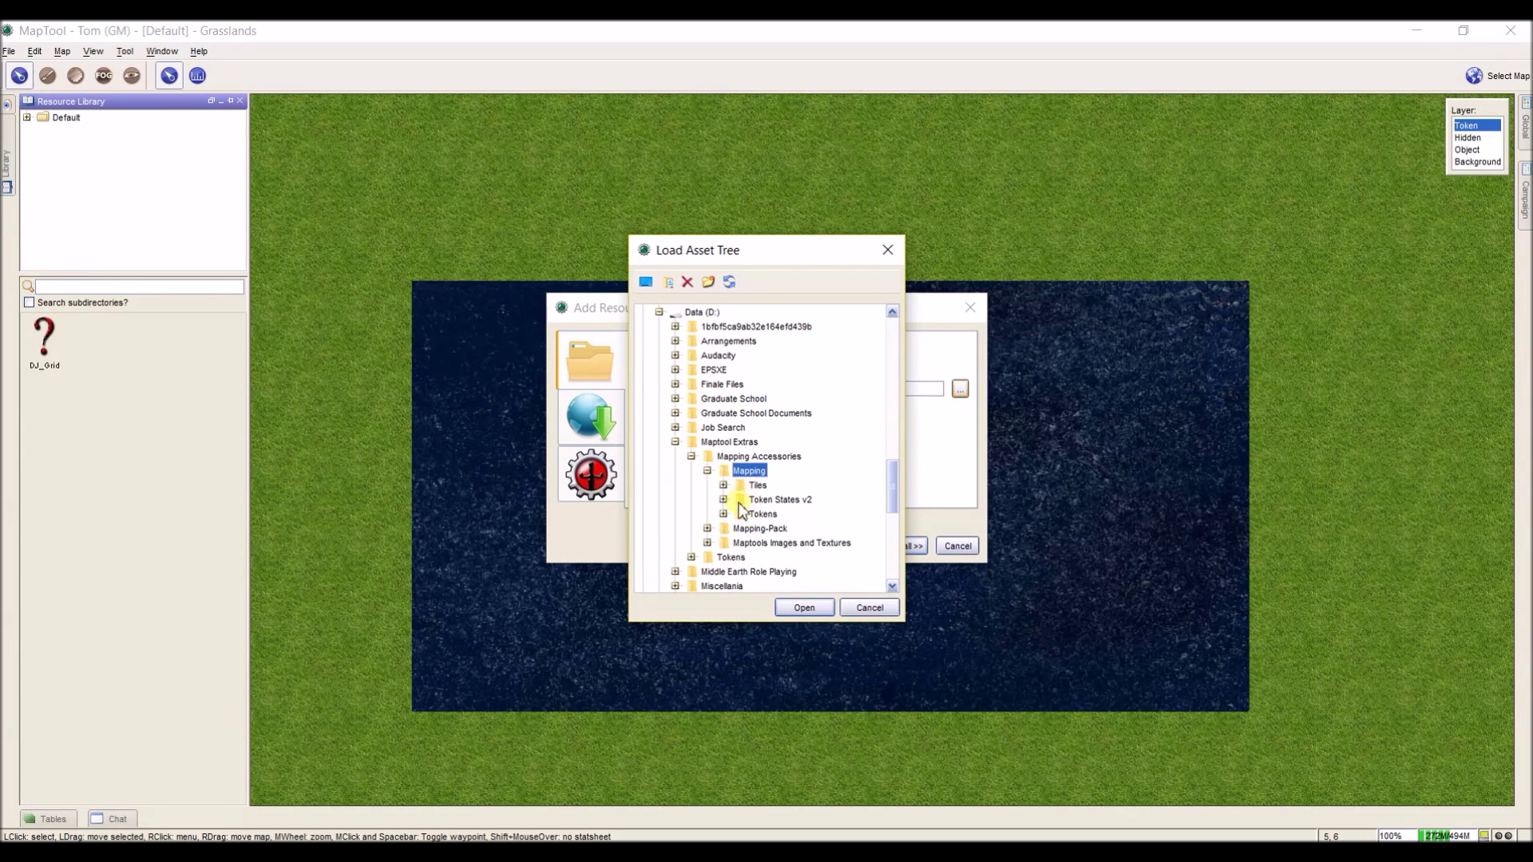
pyautogui.click(708, 471)
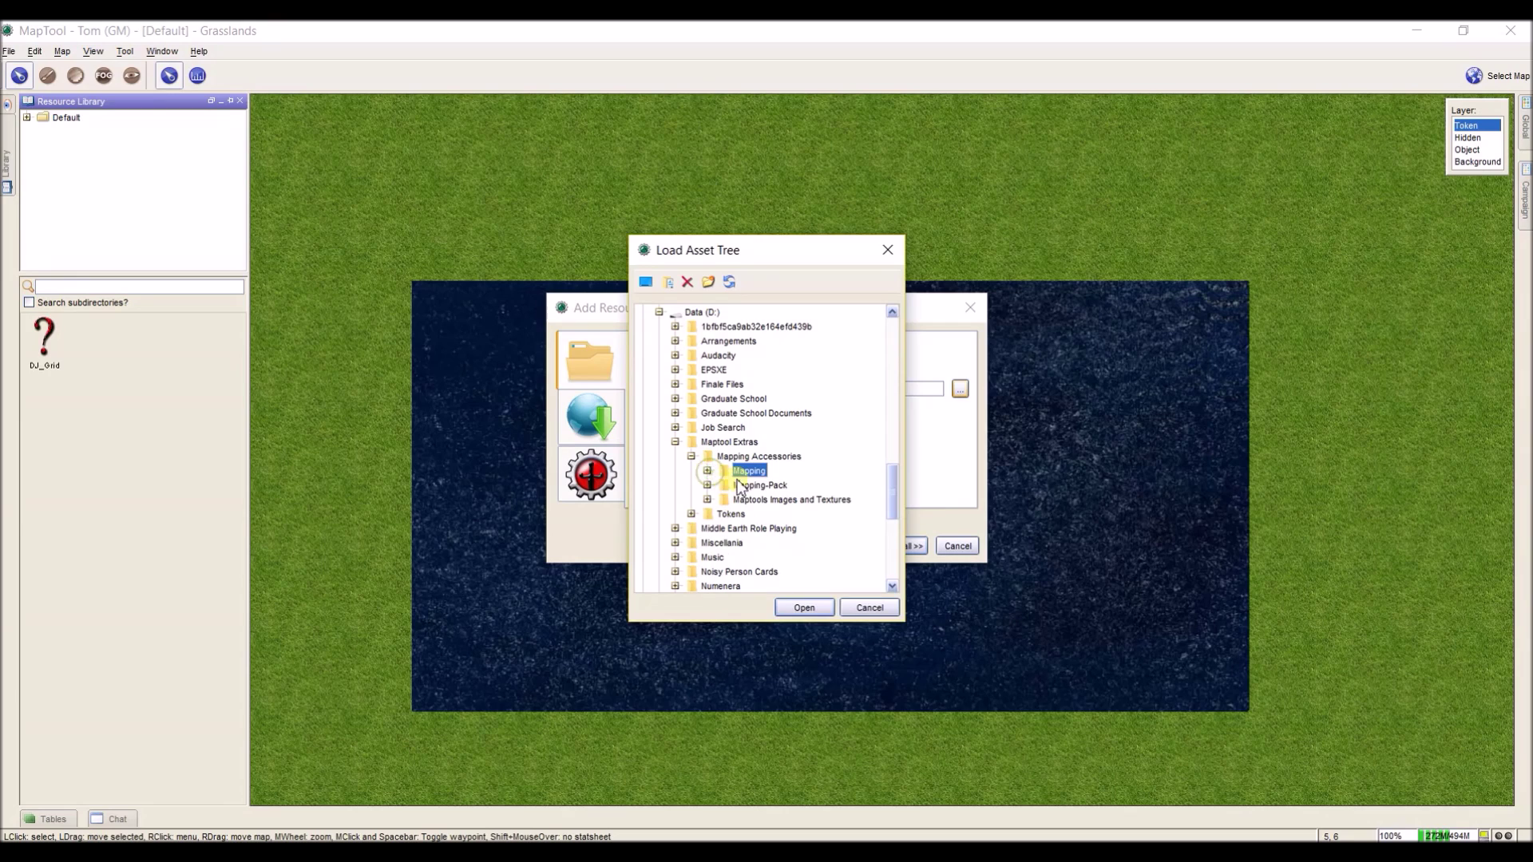
pyautogui.click(805, 606)
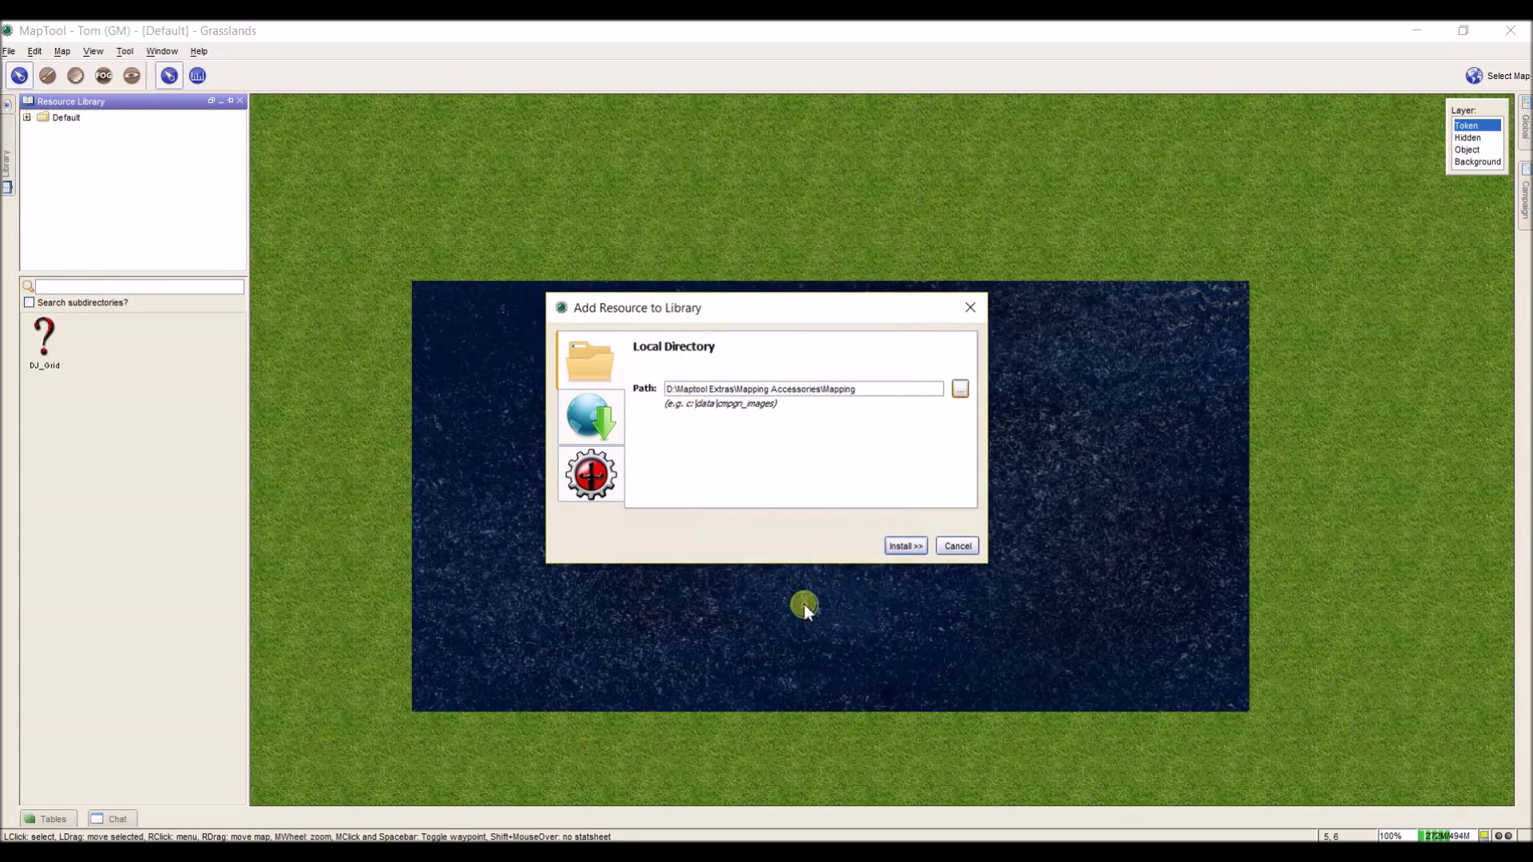
pyautogui.click(906, 546)
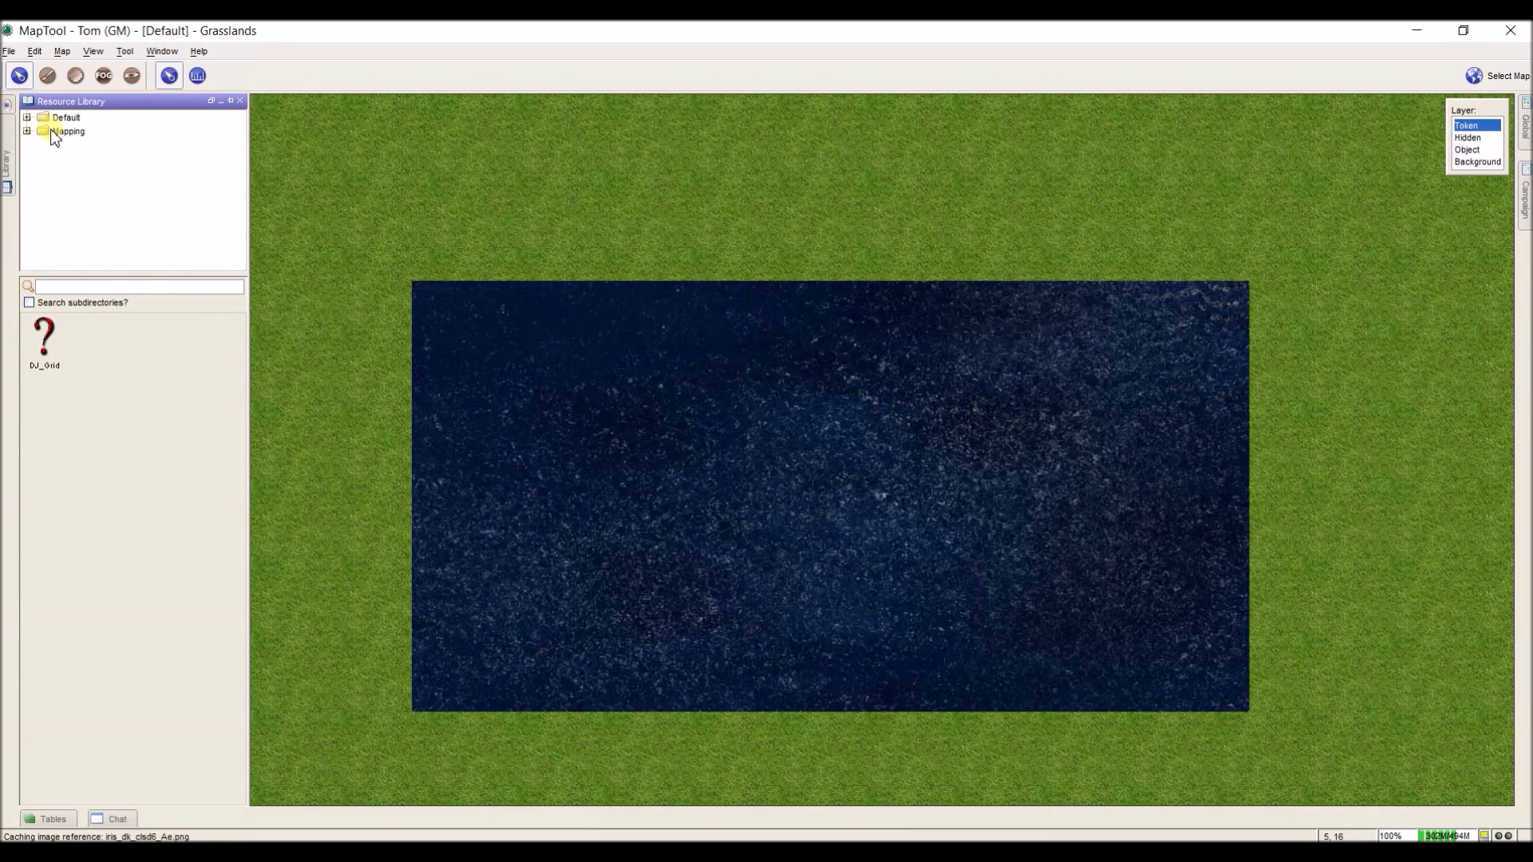
pyautogui.click(51, 152)
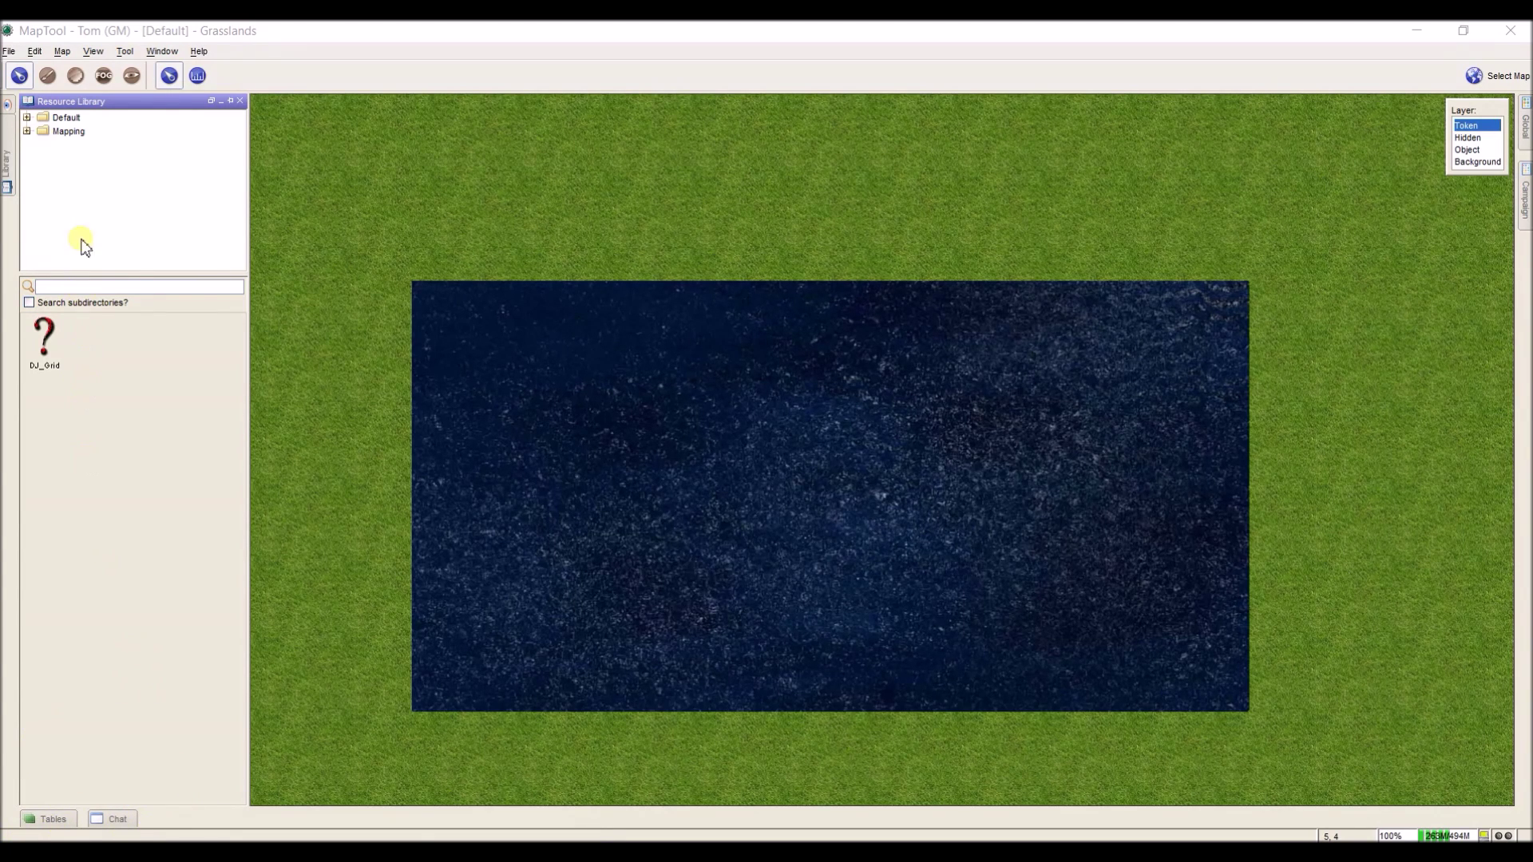
# Add the local folder D:\Maptool Extras\Mapping Accessories\Mapping-Pack to the Resource Library
pyautogui.click(8, 51)
pyautogui.click(42, 160)
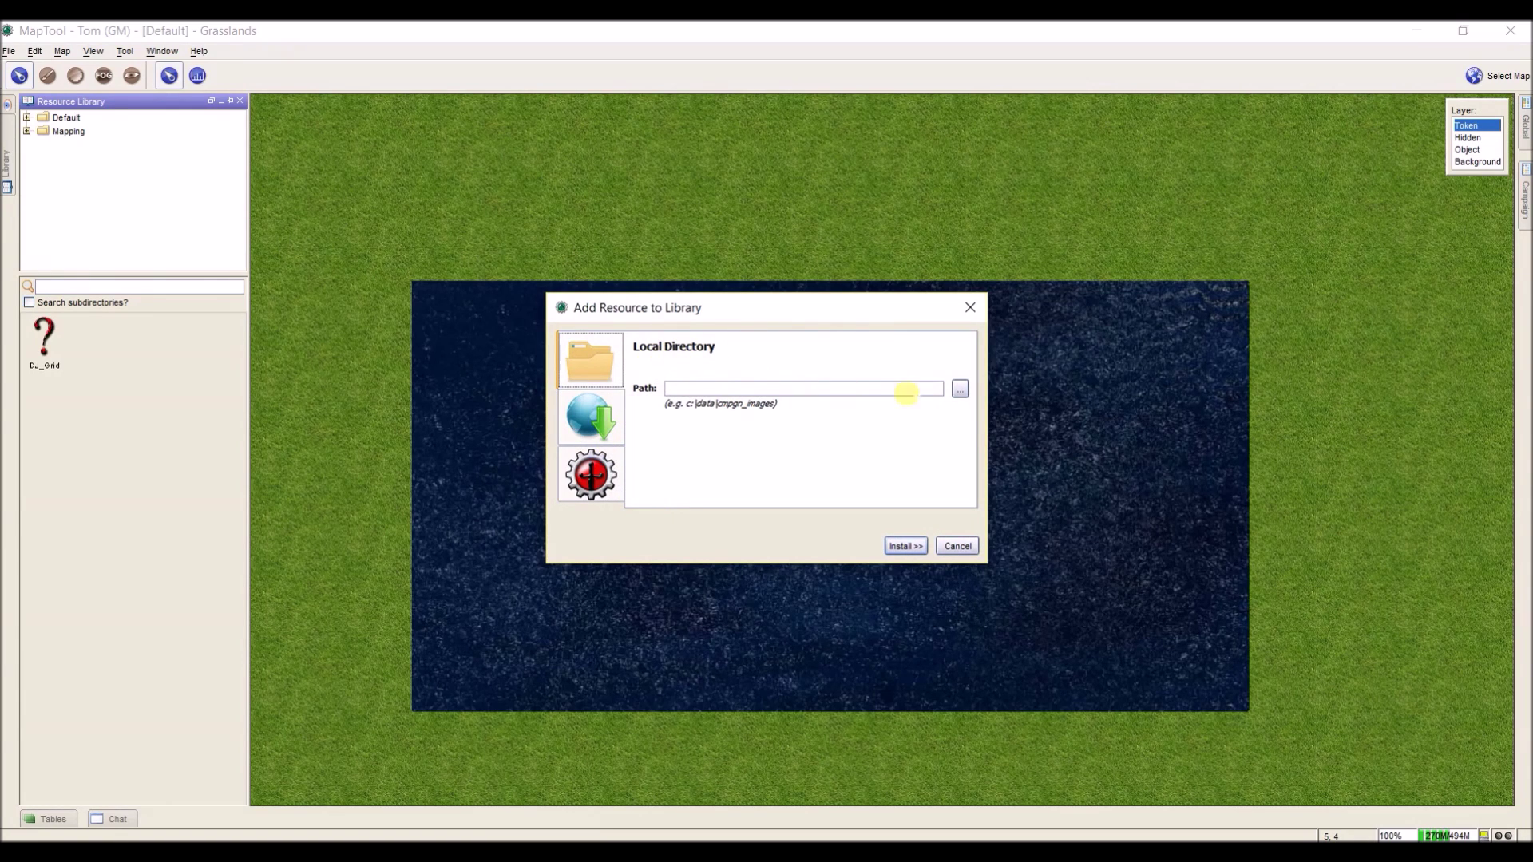
pyautogui.click(960, 389)
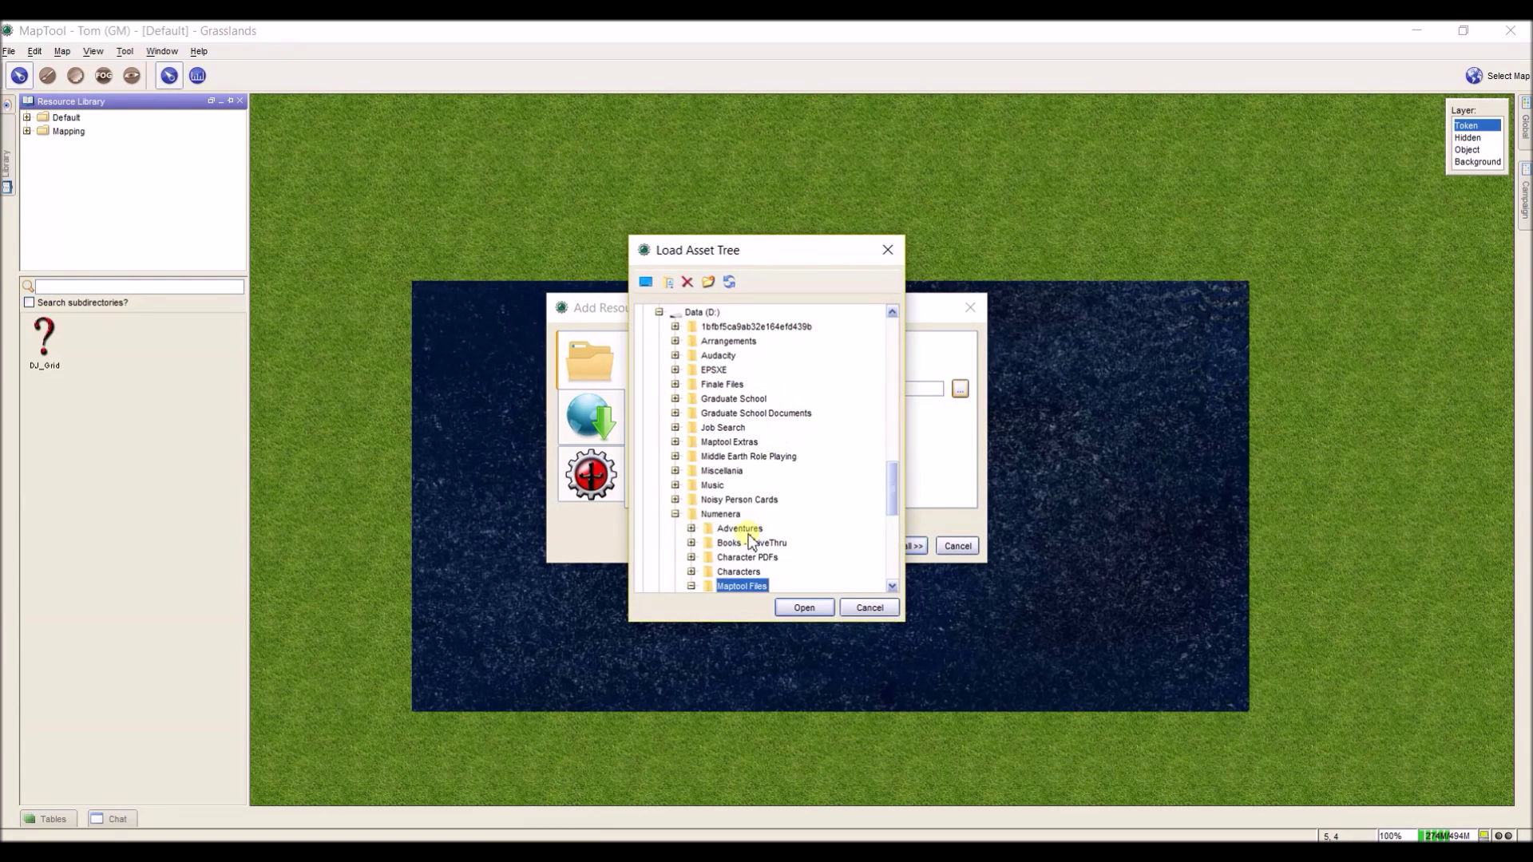
pyautogui.click(676, 514)
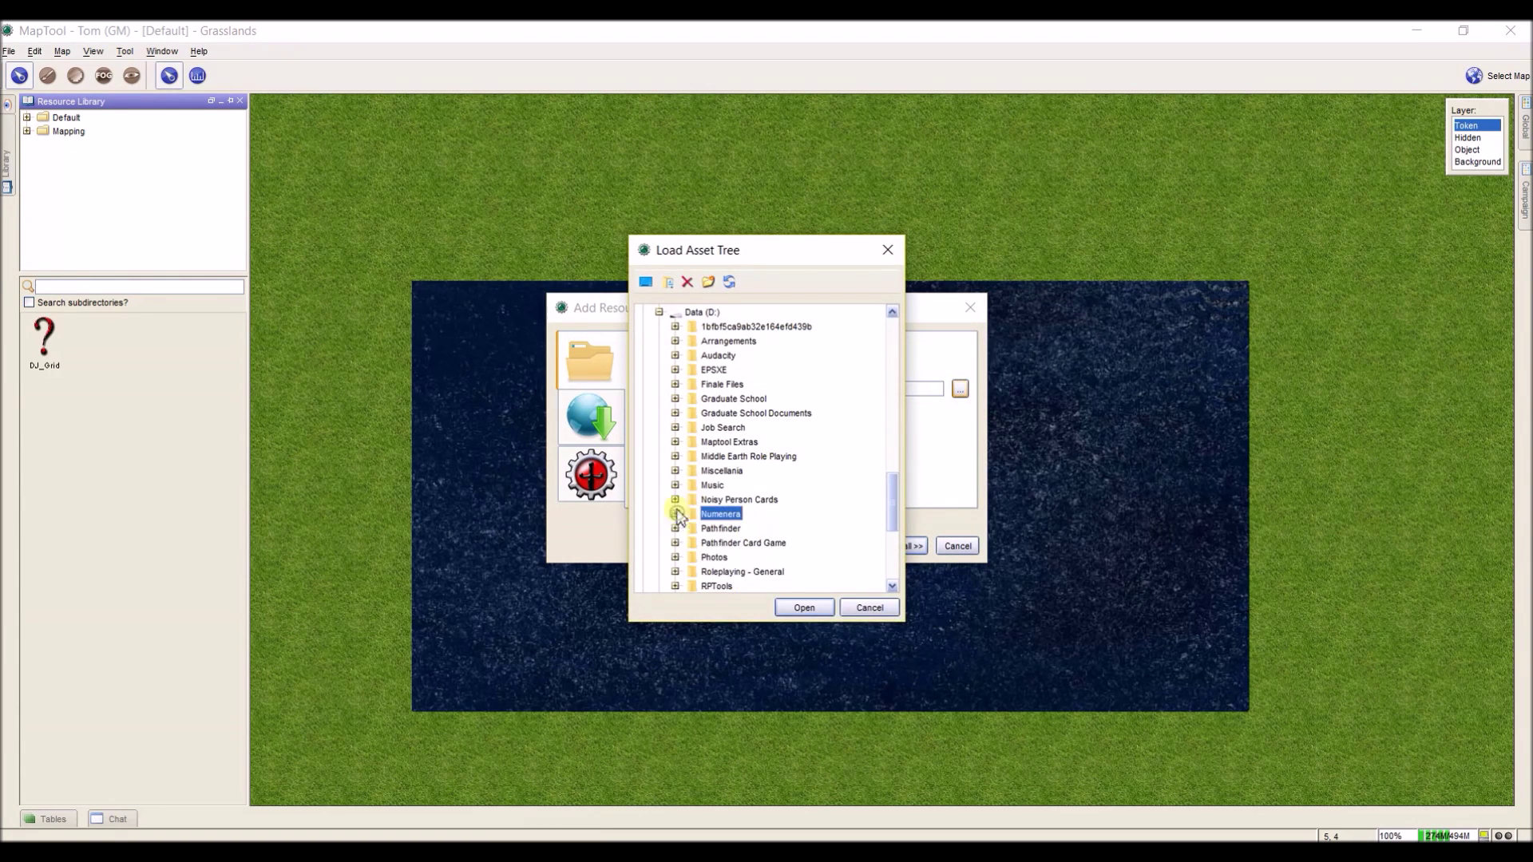
pyautogui.click(674, 443)
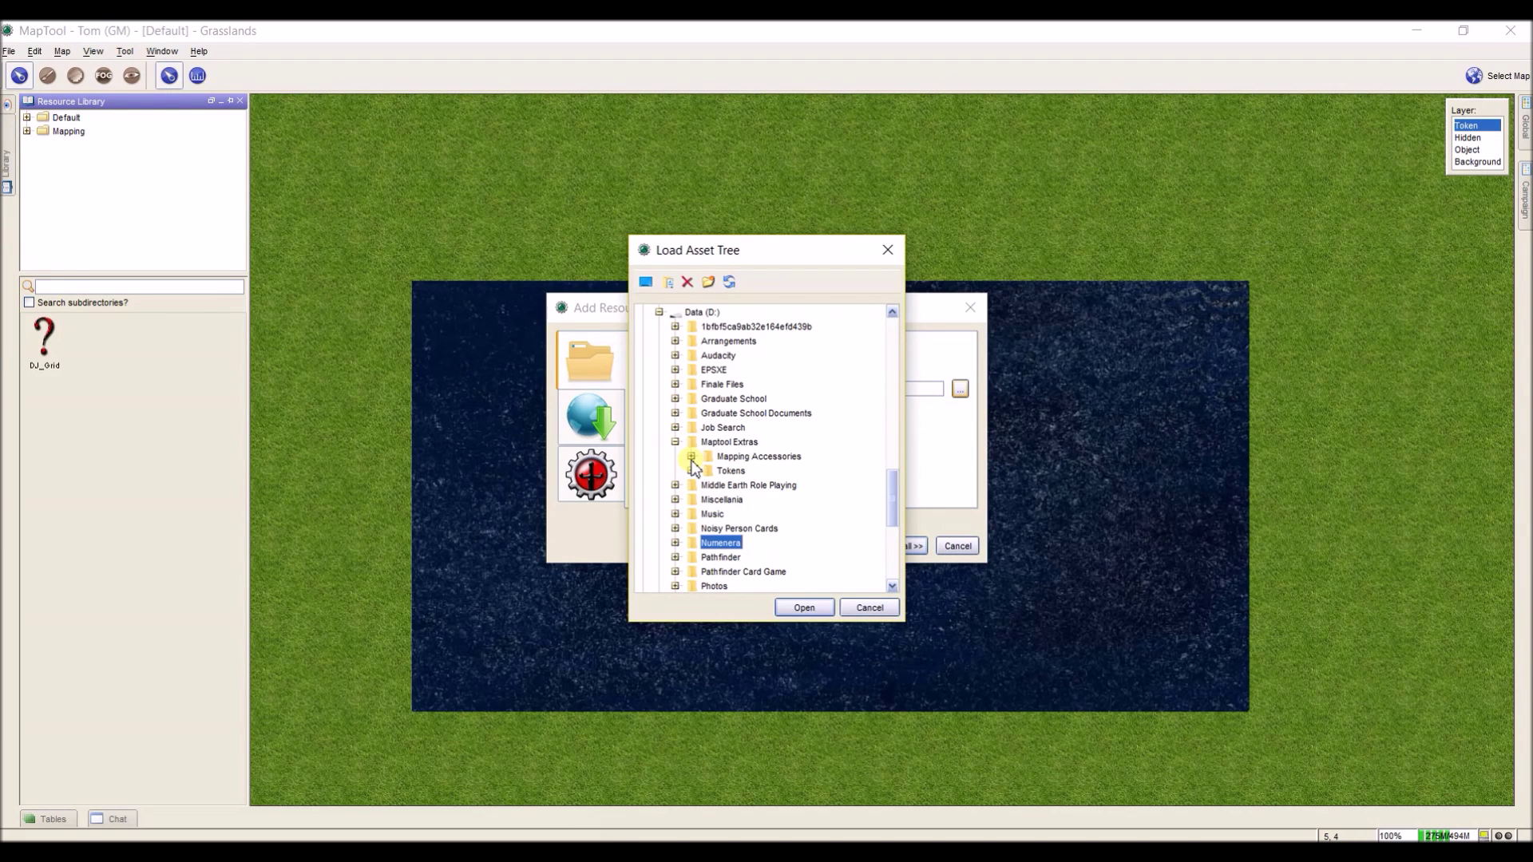
pyautogui.click(690, 457)
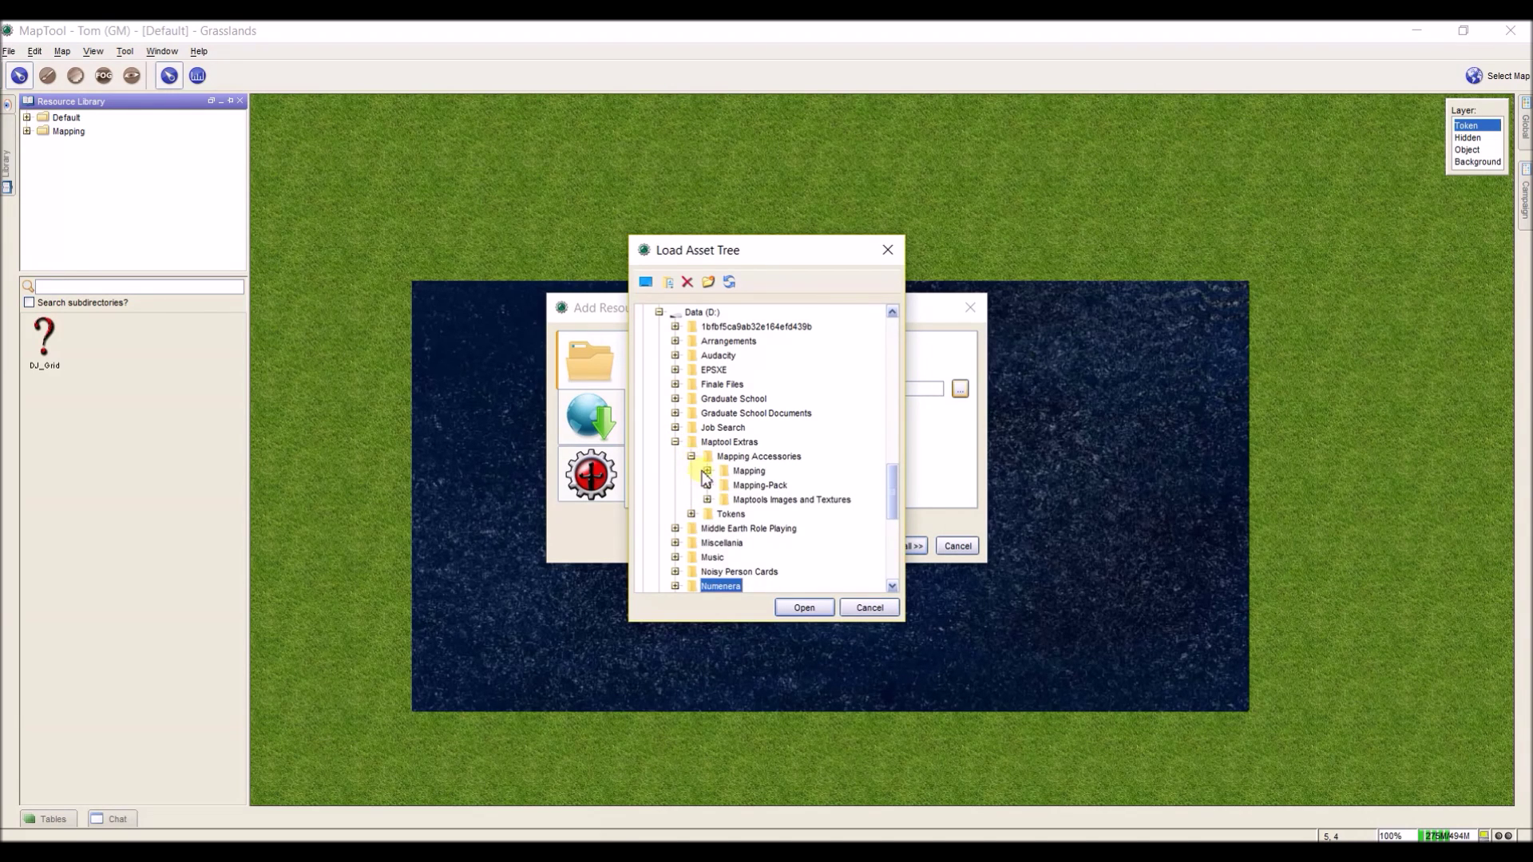
pyautogui.click(743, 485)
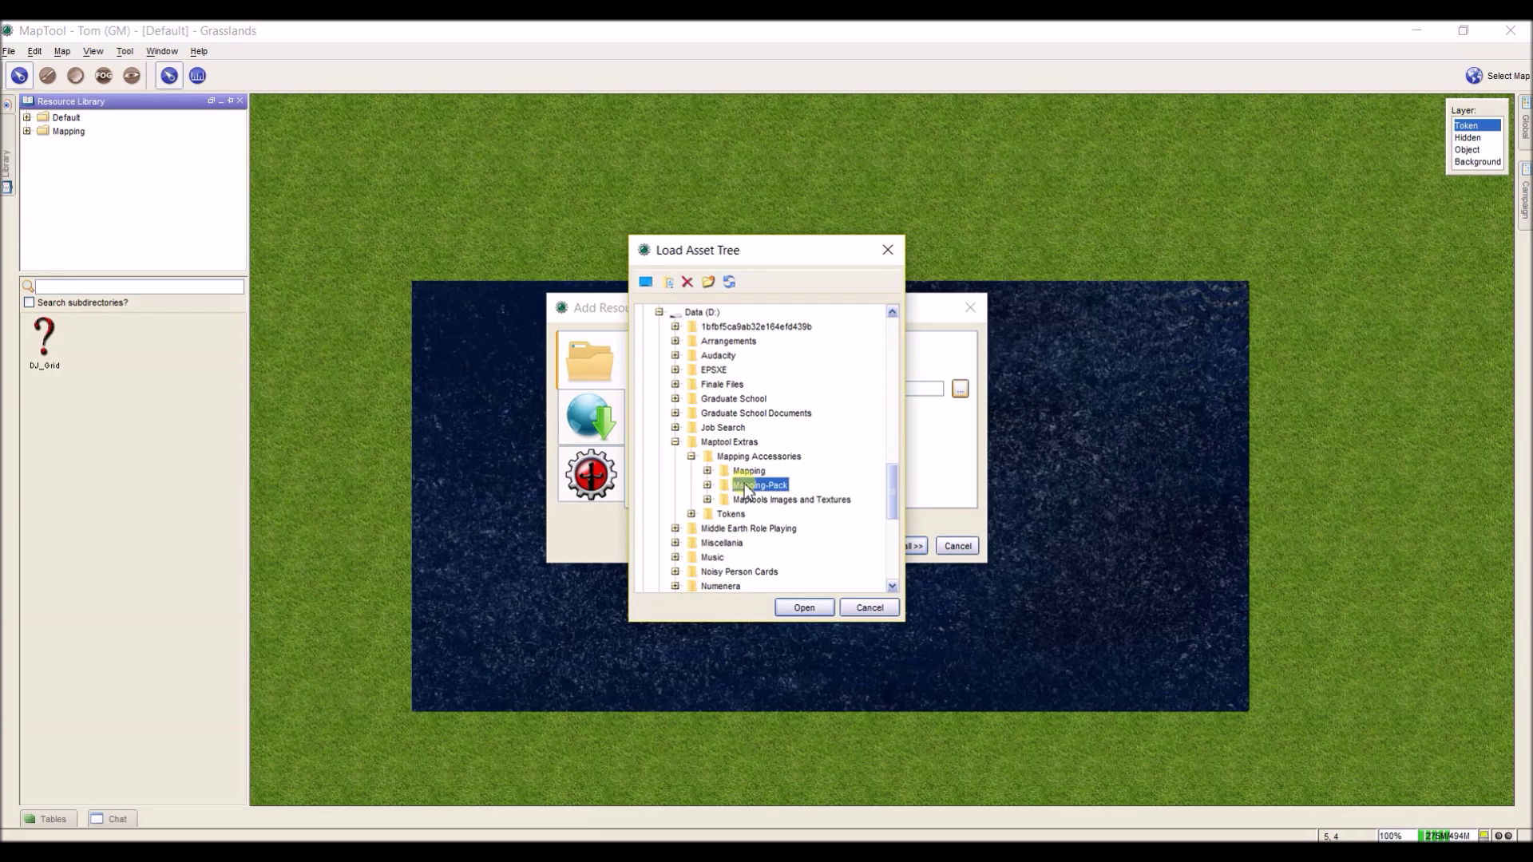
pyautogui.click(804, 609)
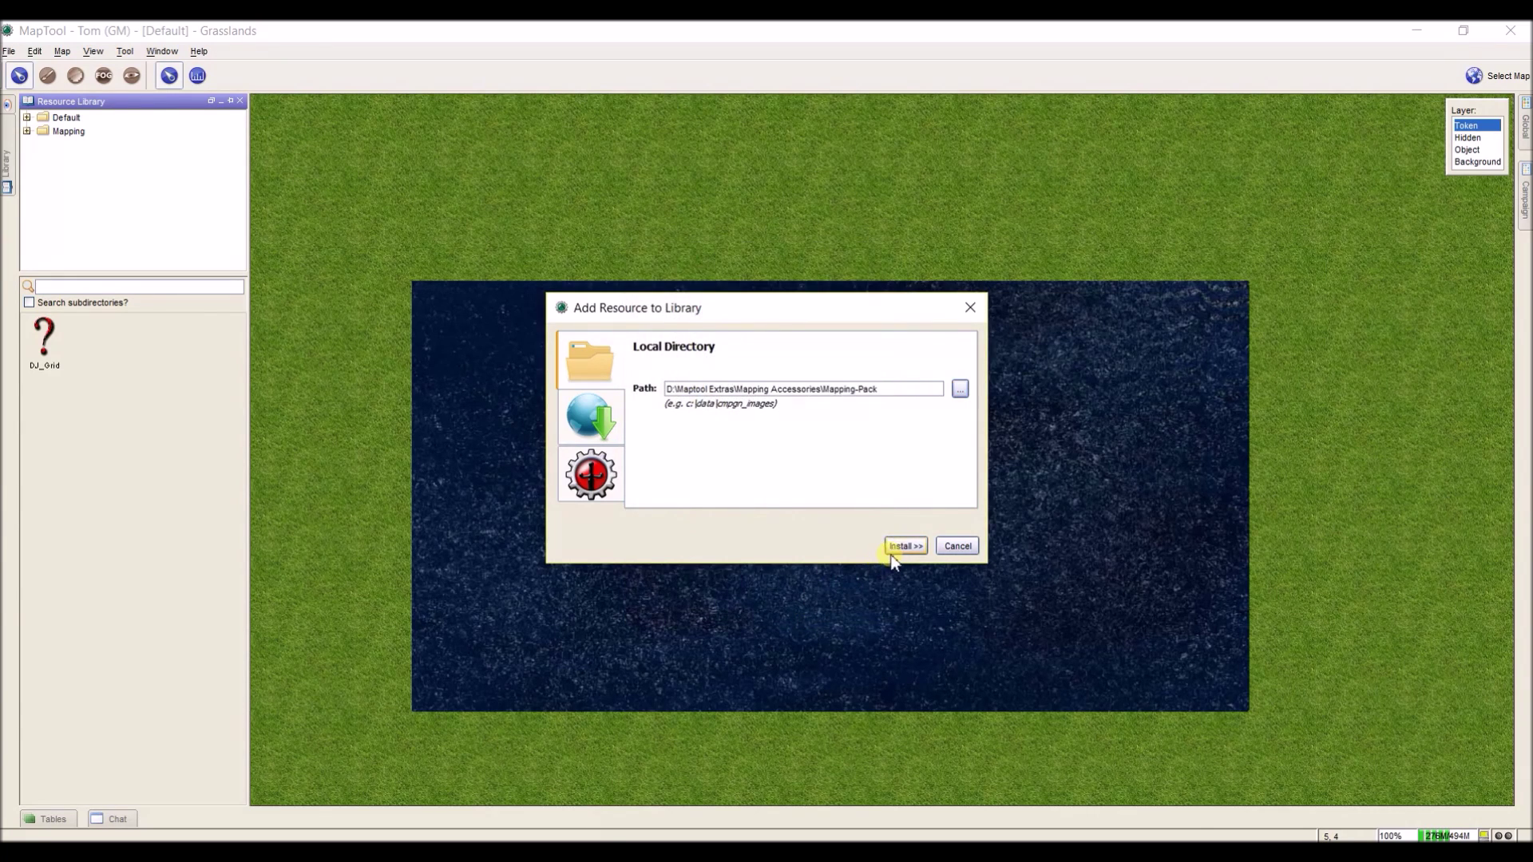
pyautogui.click(893, 548)
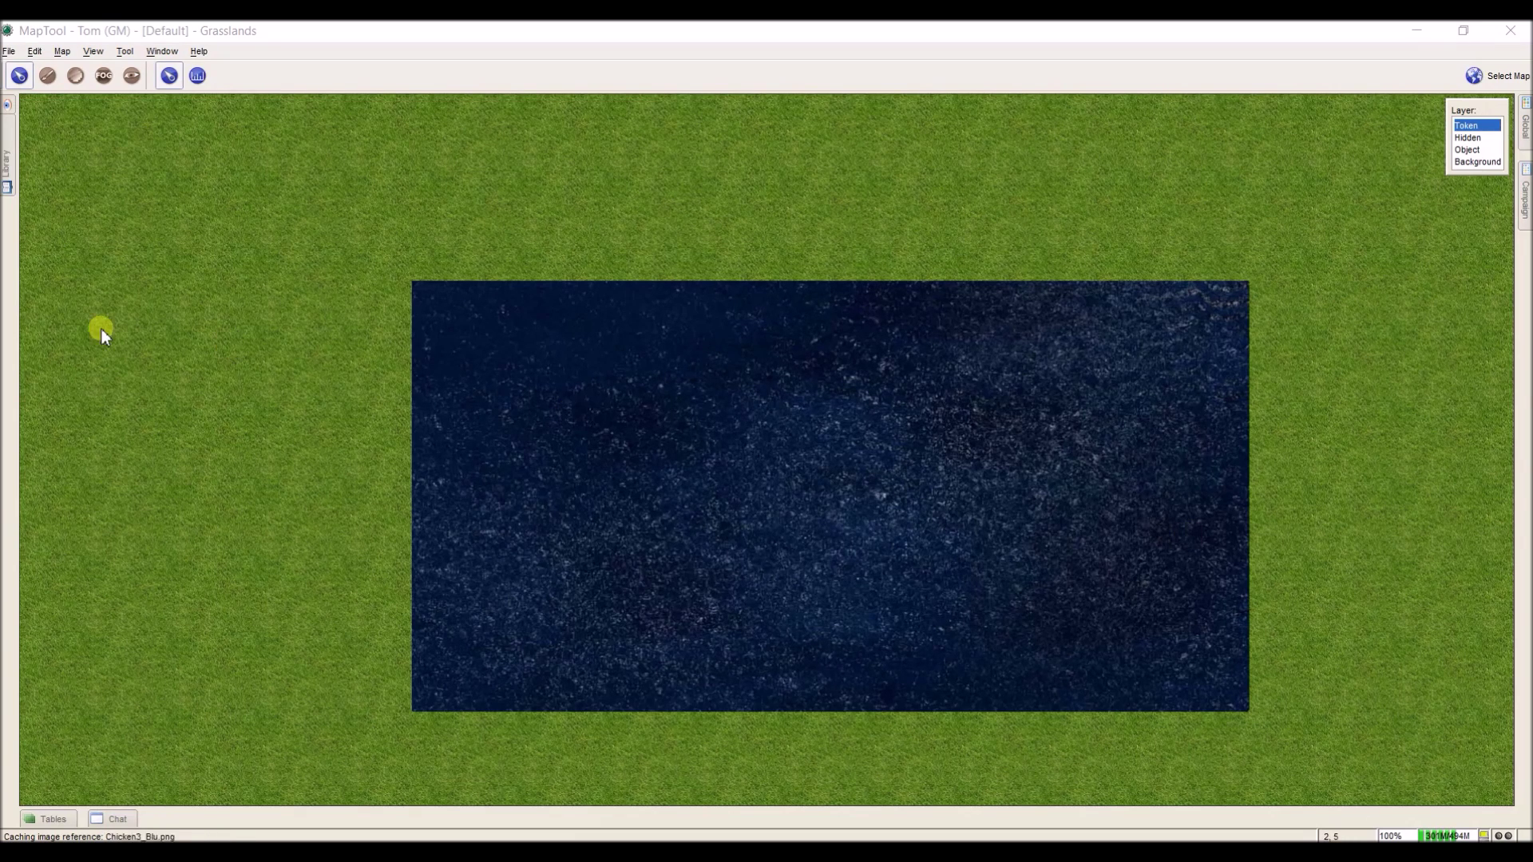
# Reveal the Resource Library and examine the a0 folder under Mapping's Tokens
pyautogui.click(7, 167)
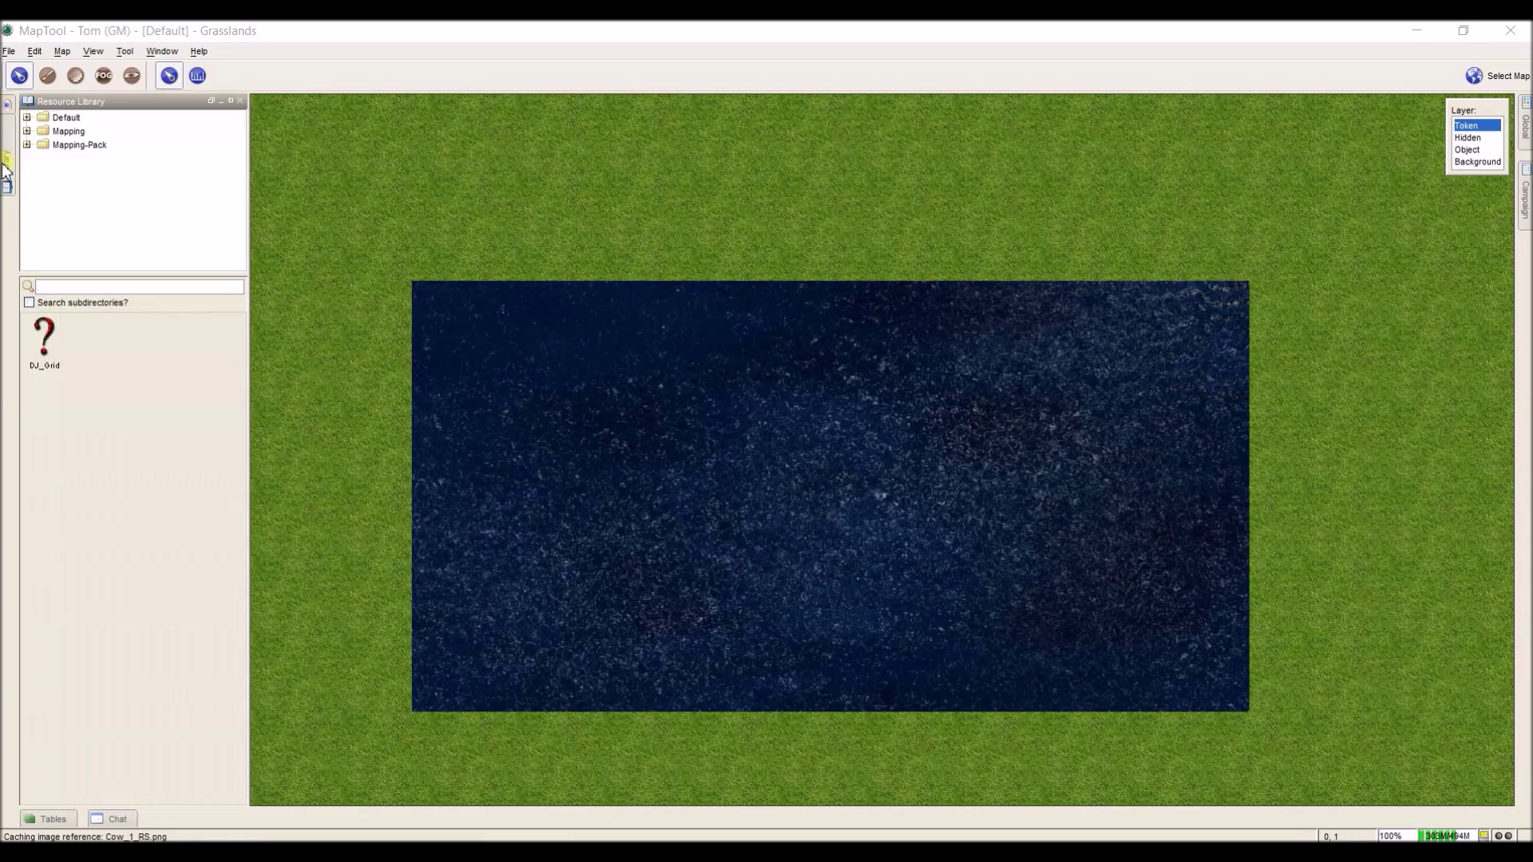
pyautogui.click(27, 132)
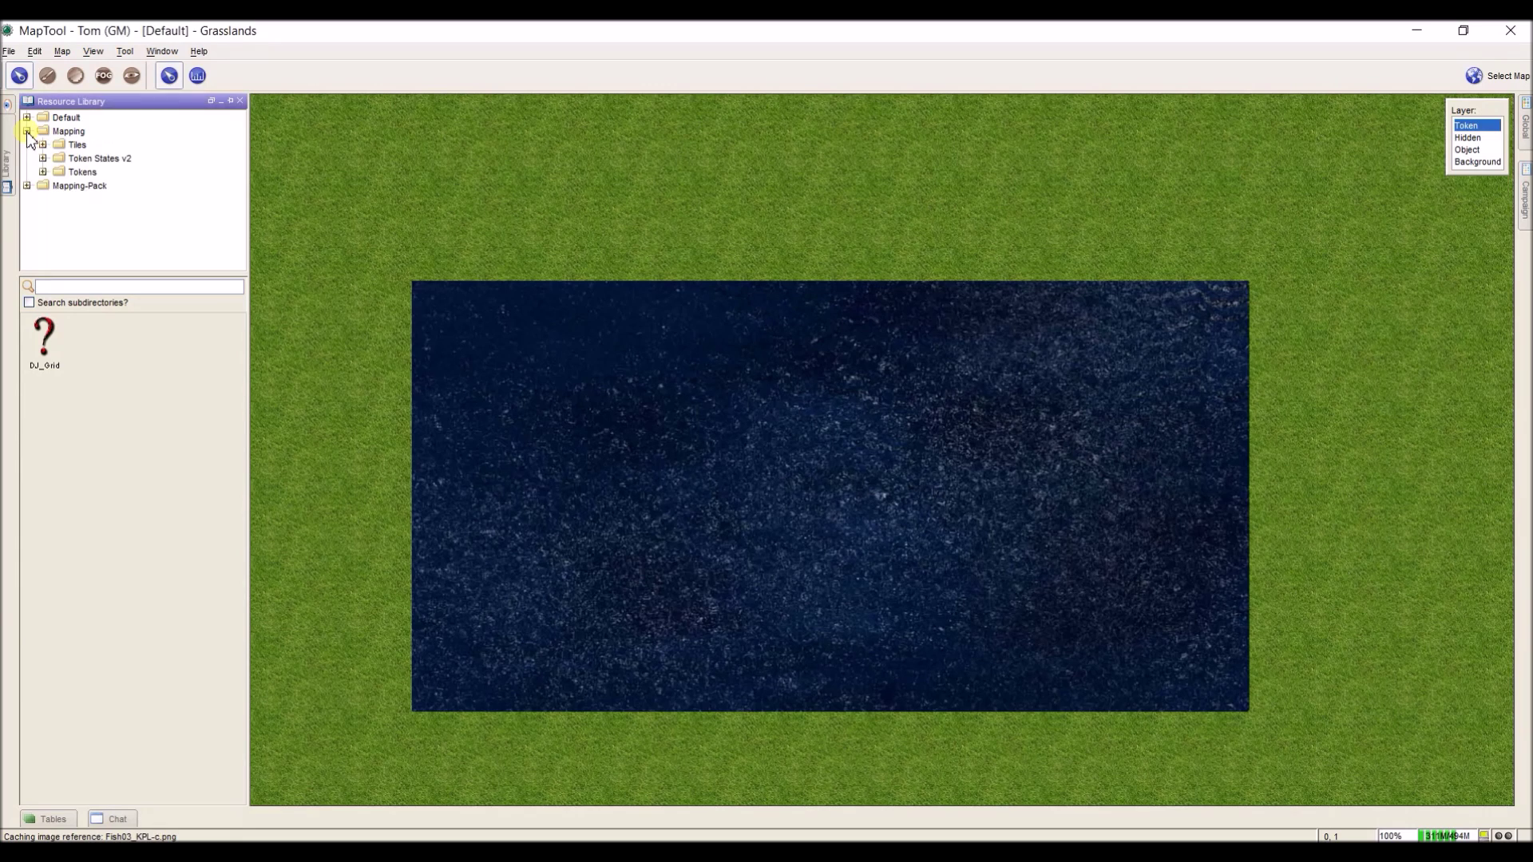
pyautogui.click(43, 171)
pyautogui.click(77, 147)
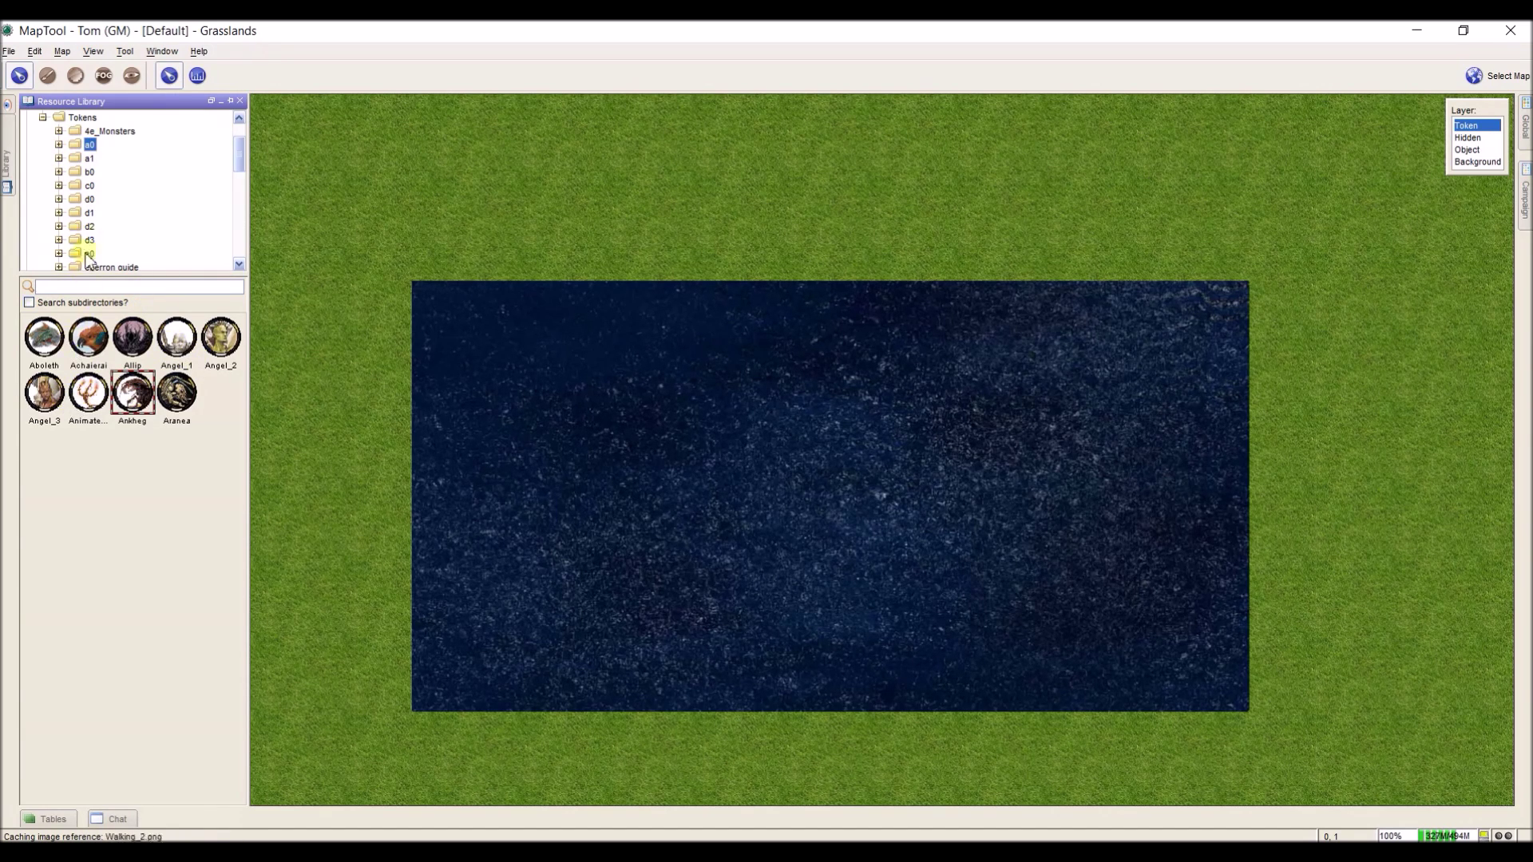
# Place the Devil_Hellcat token from the d1 folder on the grass just above the ocean rectangle and view its Edit Token dialog without changes
pyautogui.click(88, 213)
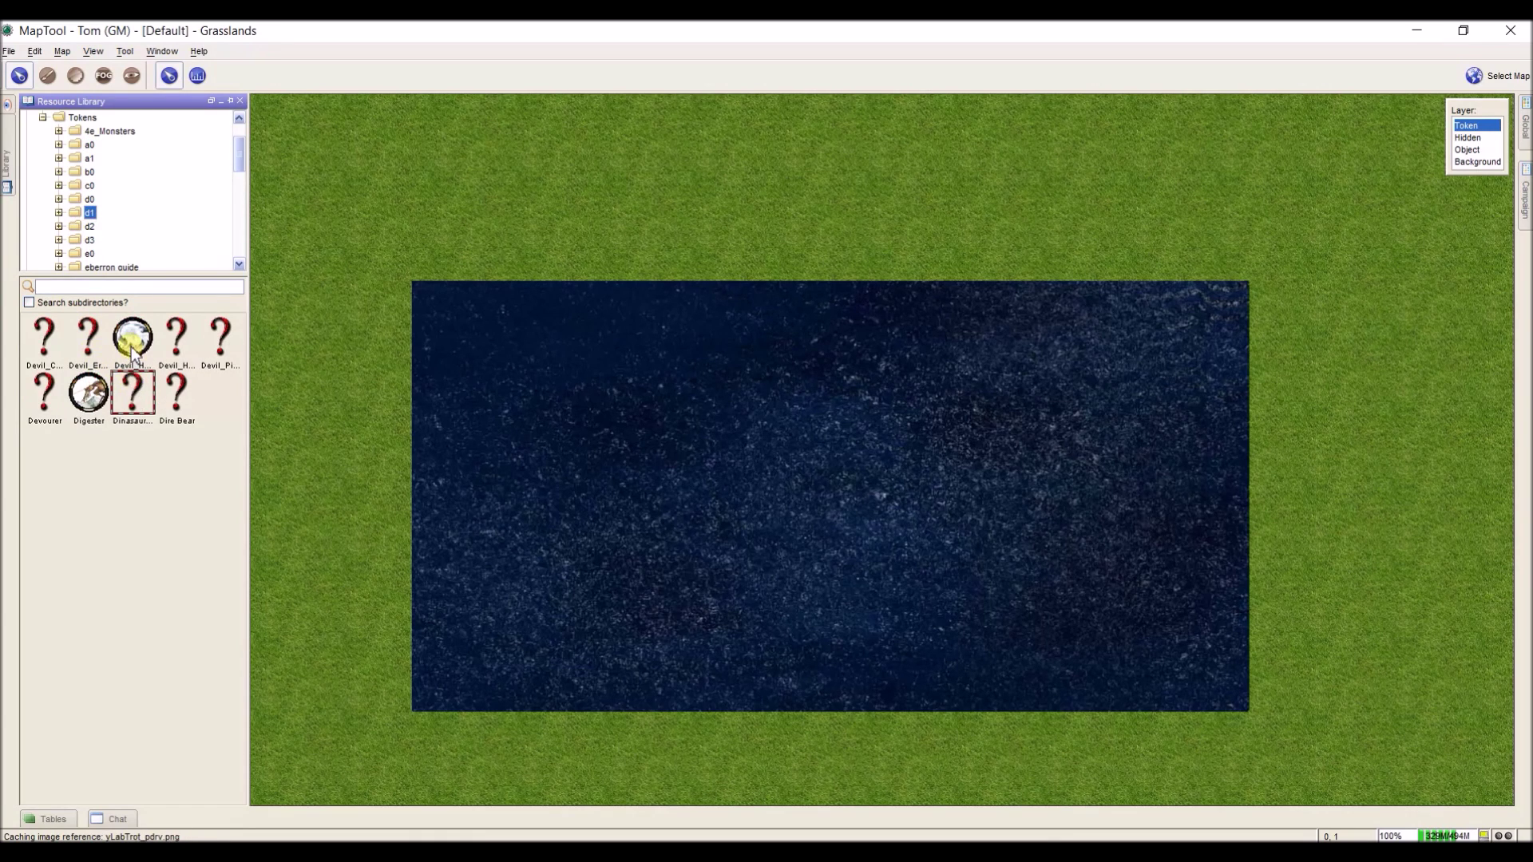
pyautogui.moveTo(132, 354); pyautogui.dragTo(496, 232)
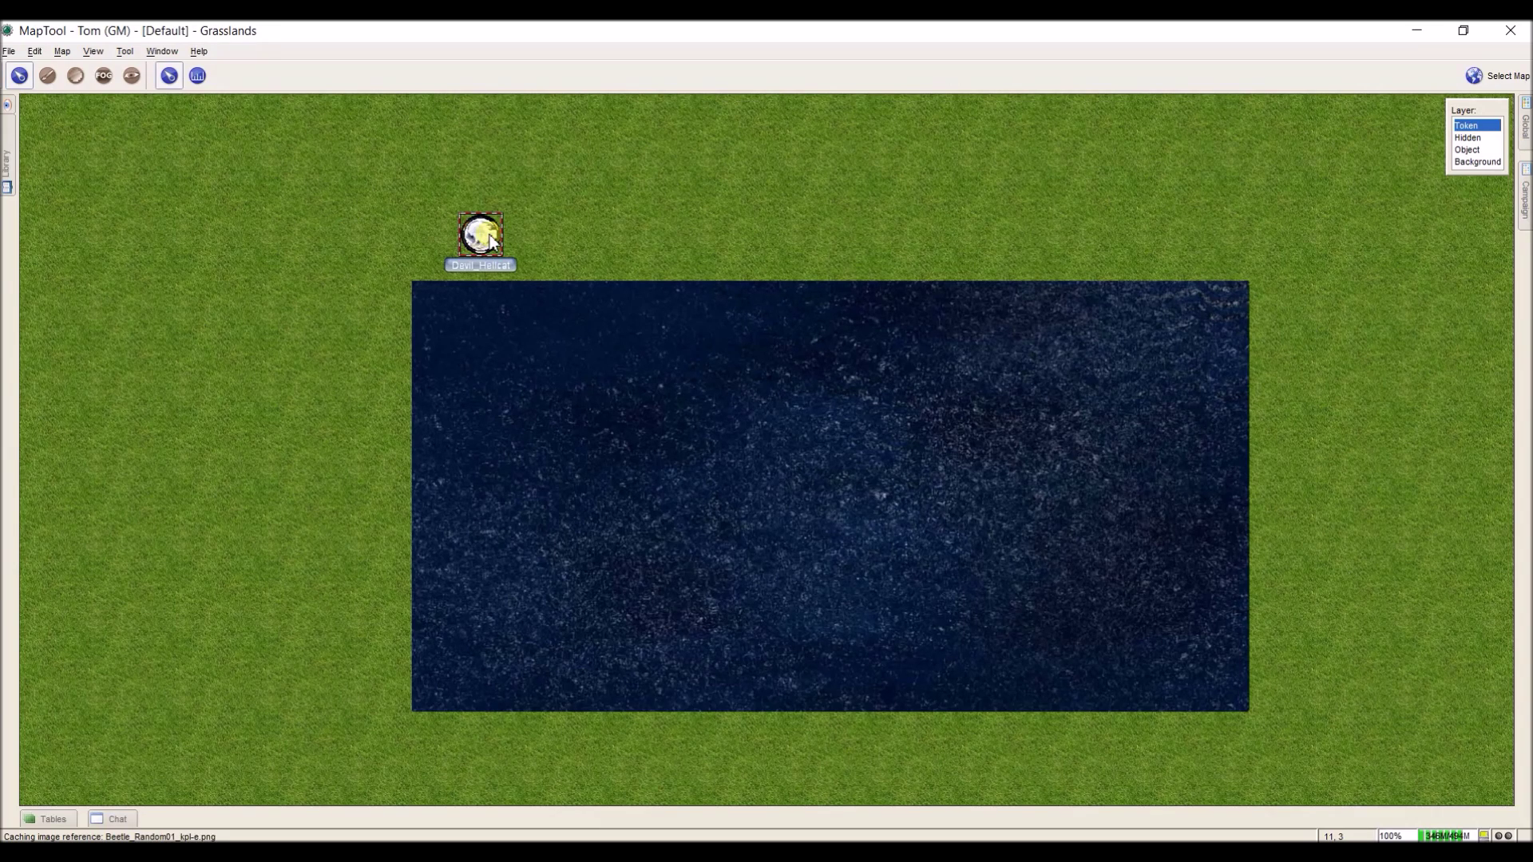
pyautogui.doubleClick(489, 239)
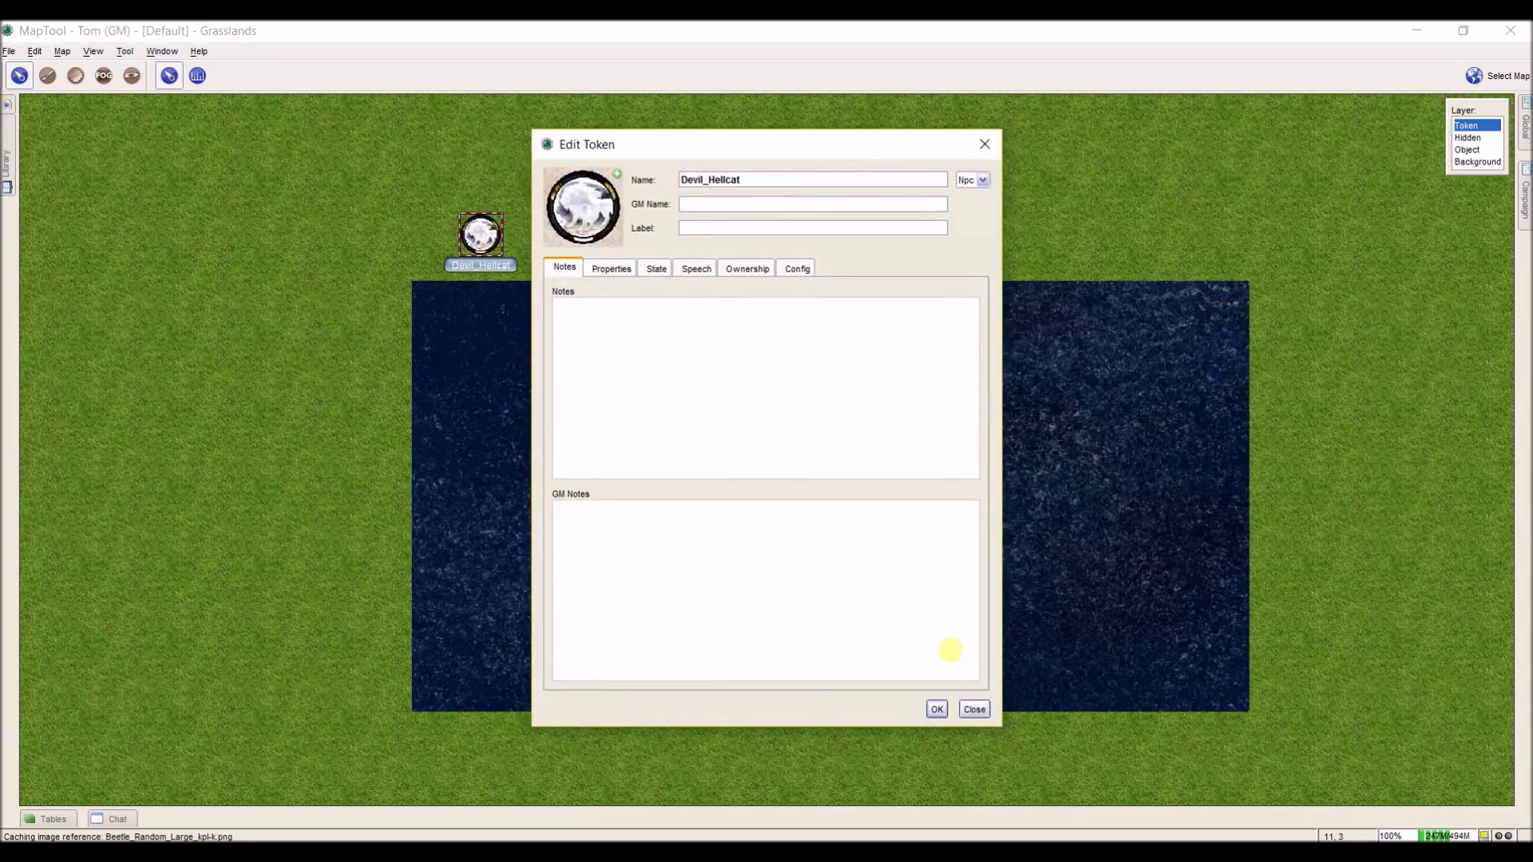
pyautogui.click(985, 711)
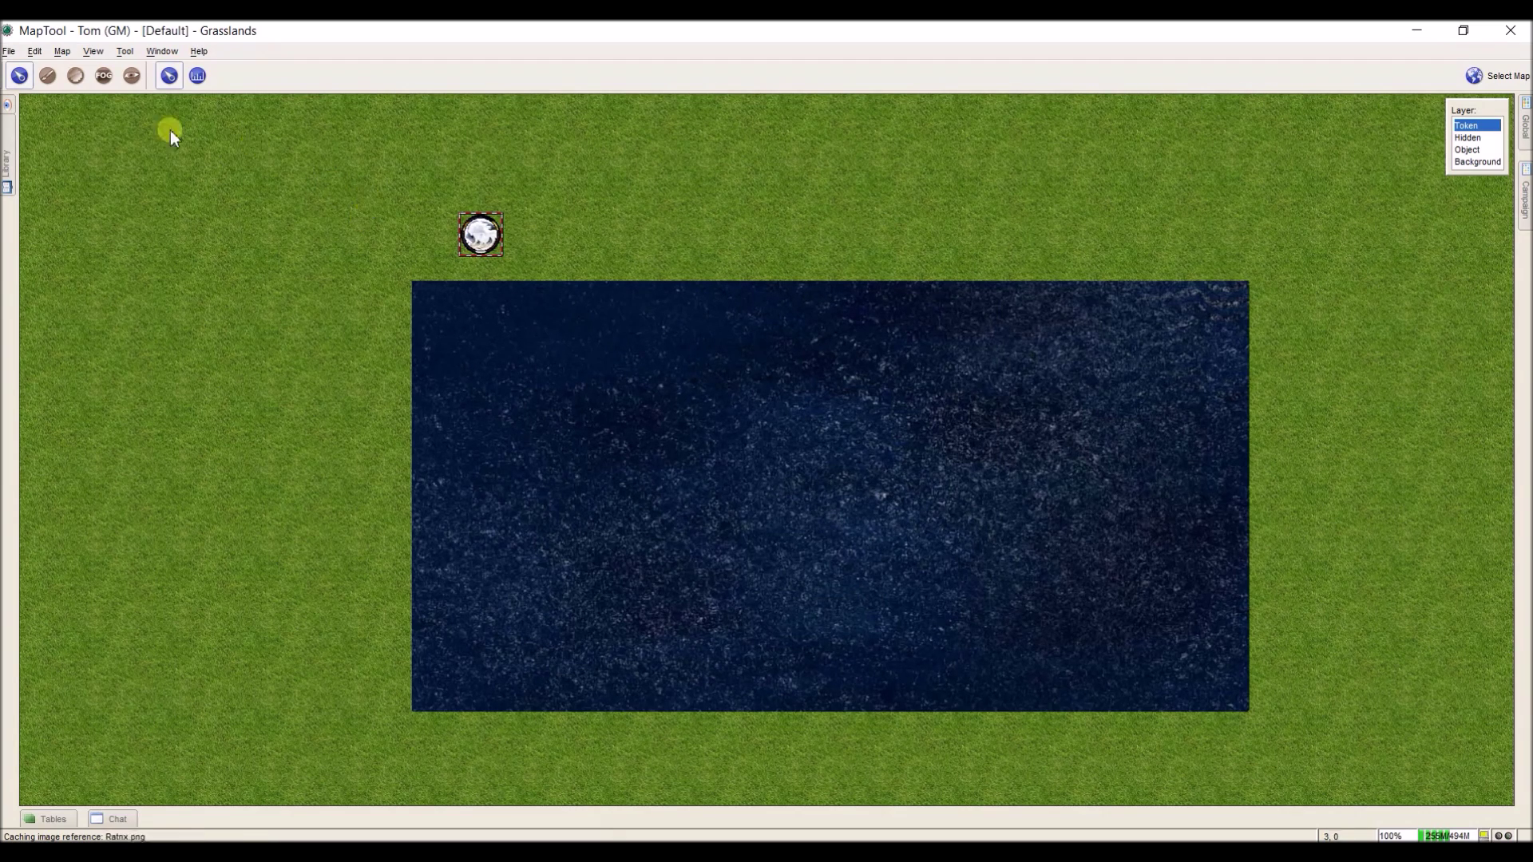
# Search the library's Mapping folder, including its subdirectories, for "stone" and look through the matching images
pyautogui.moveTo(10, 160)
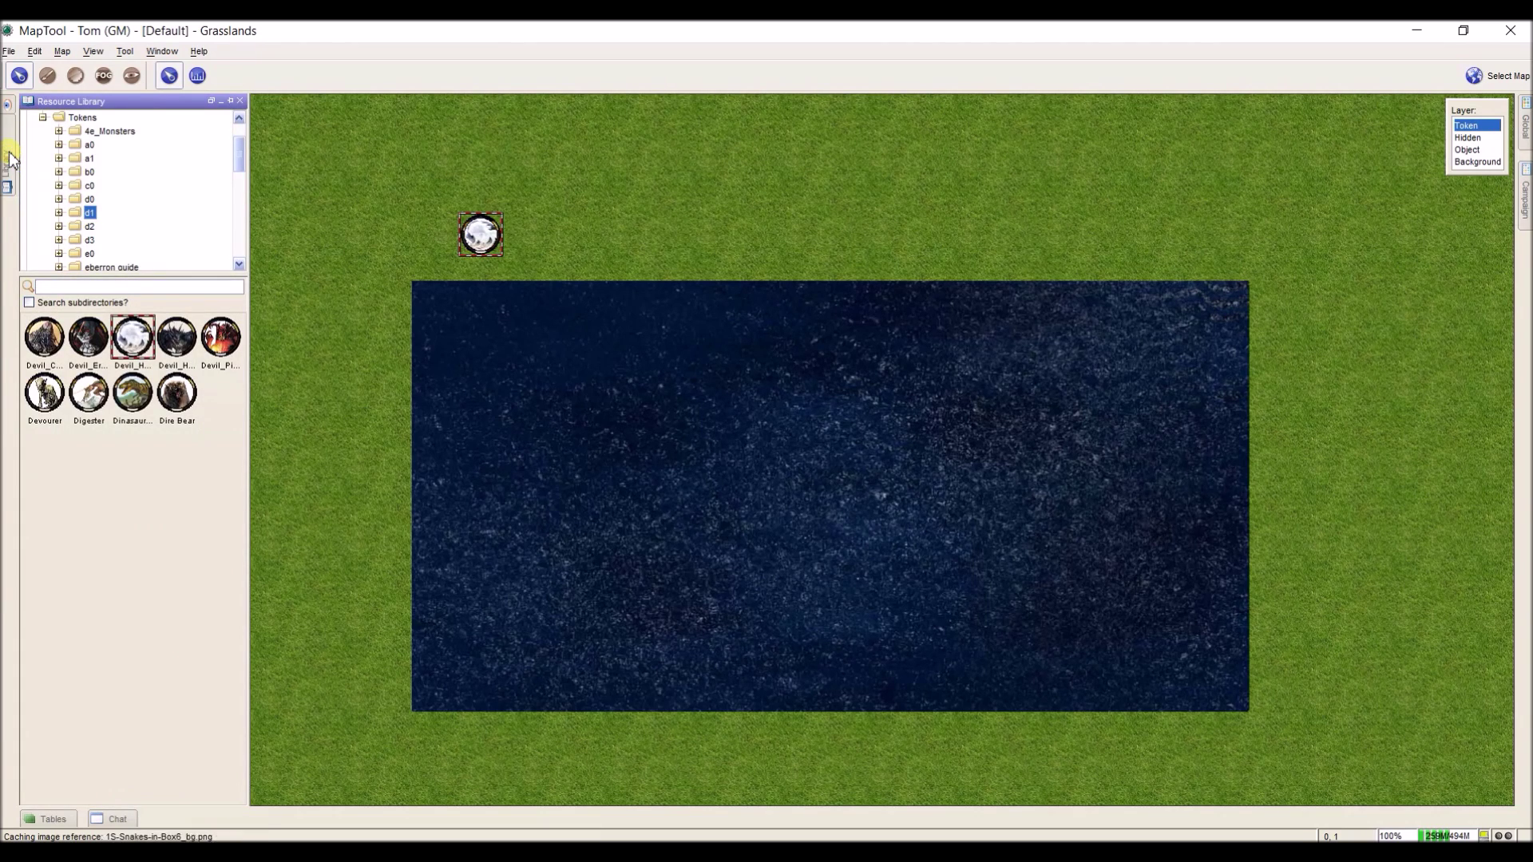
pyautogui.moveTo(245, 164); pyautogui.dragTo(242, 137)
pyautogui.click(68, 131)
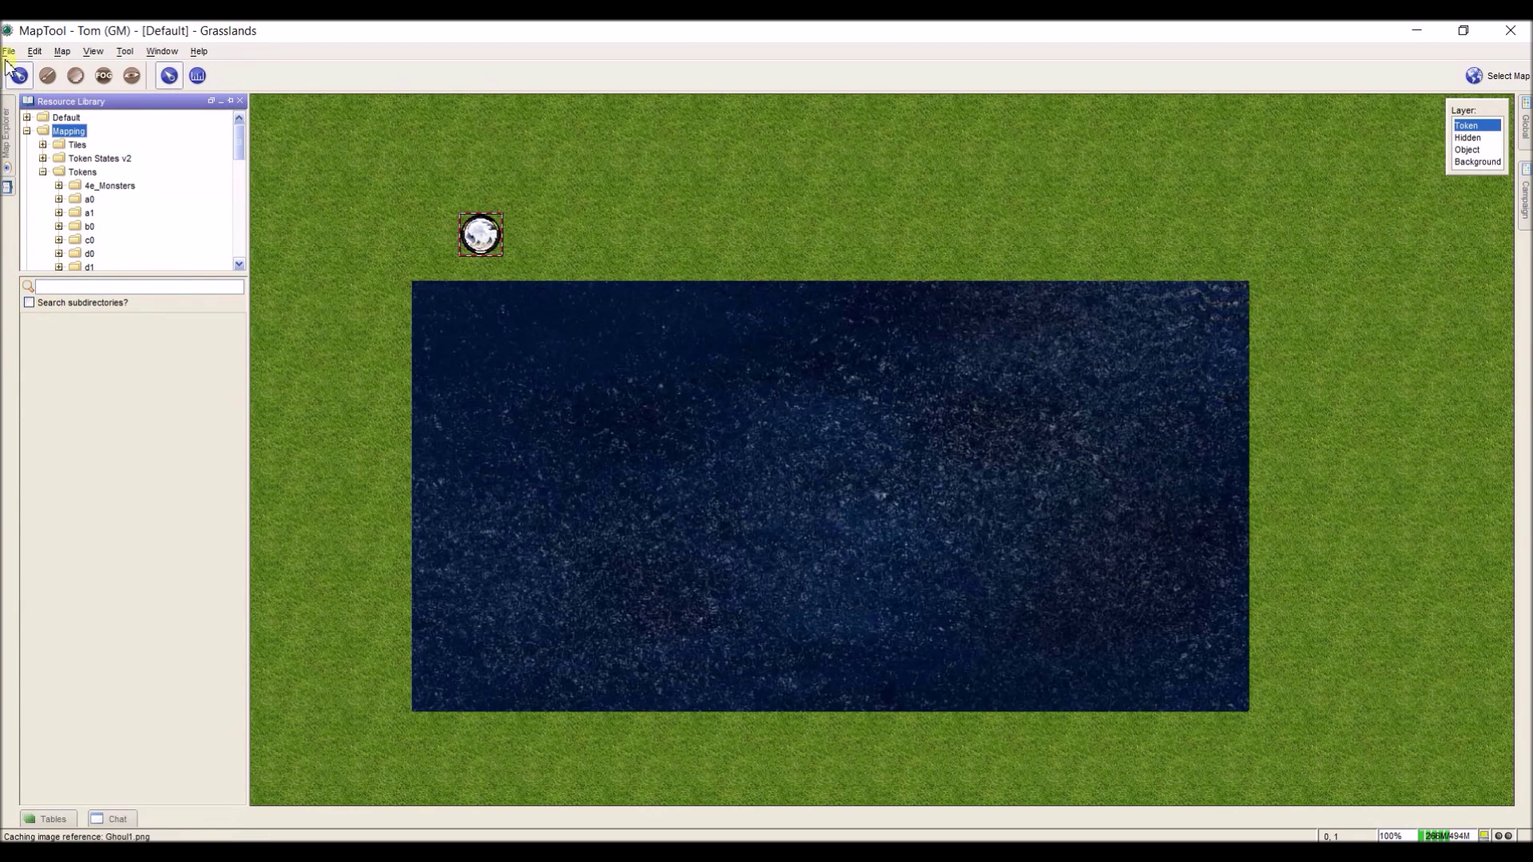
pyautogui.click(29, 302)
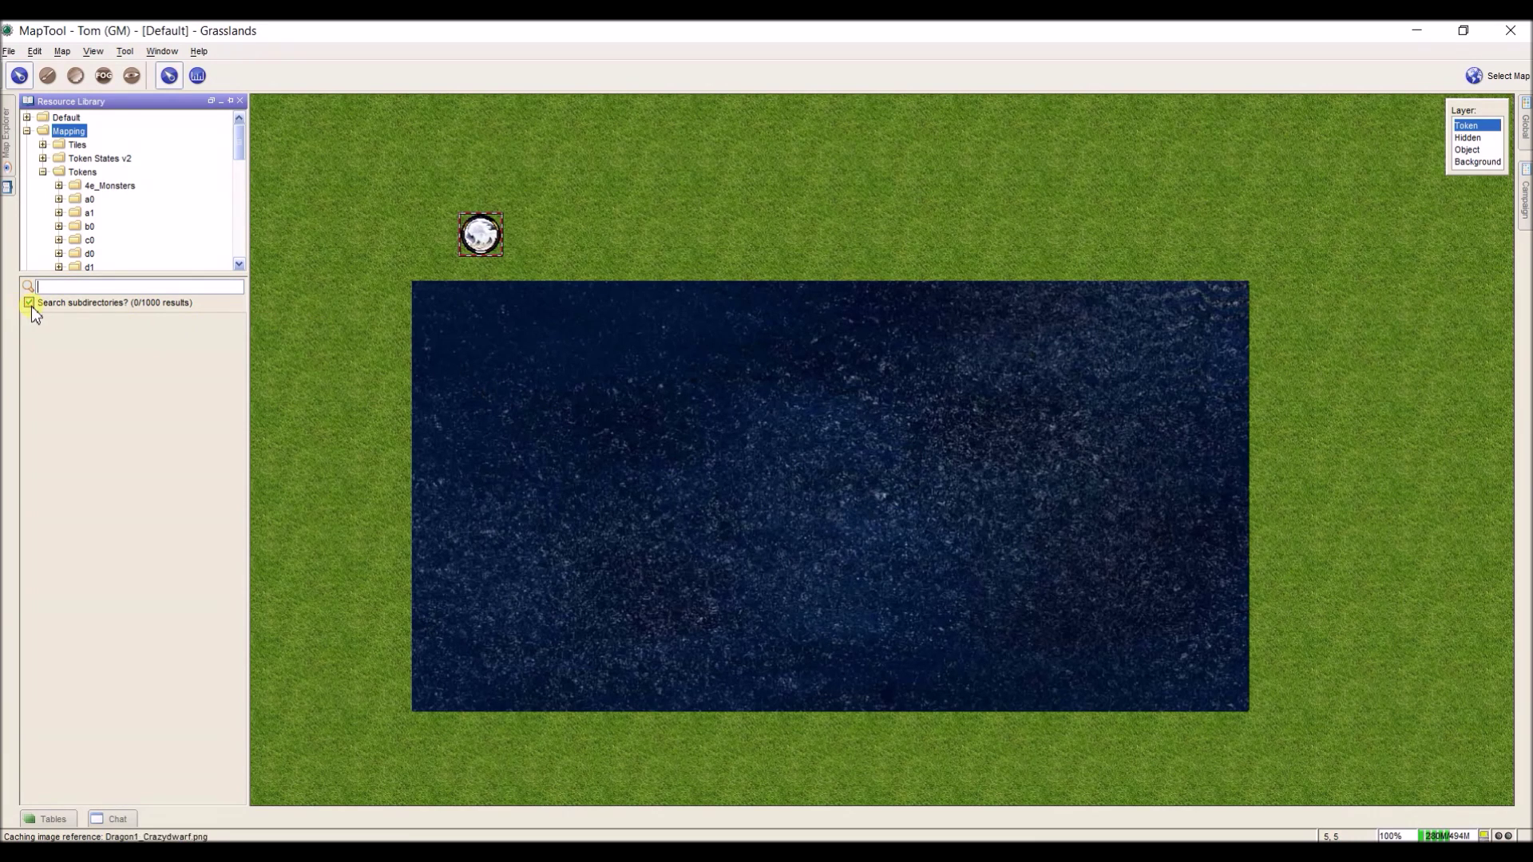
pyautogui.click(77, 289)
pyautogui.write('s')
pyautogui.write('tune')
pyautogui.write('one')
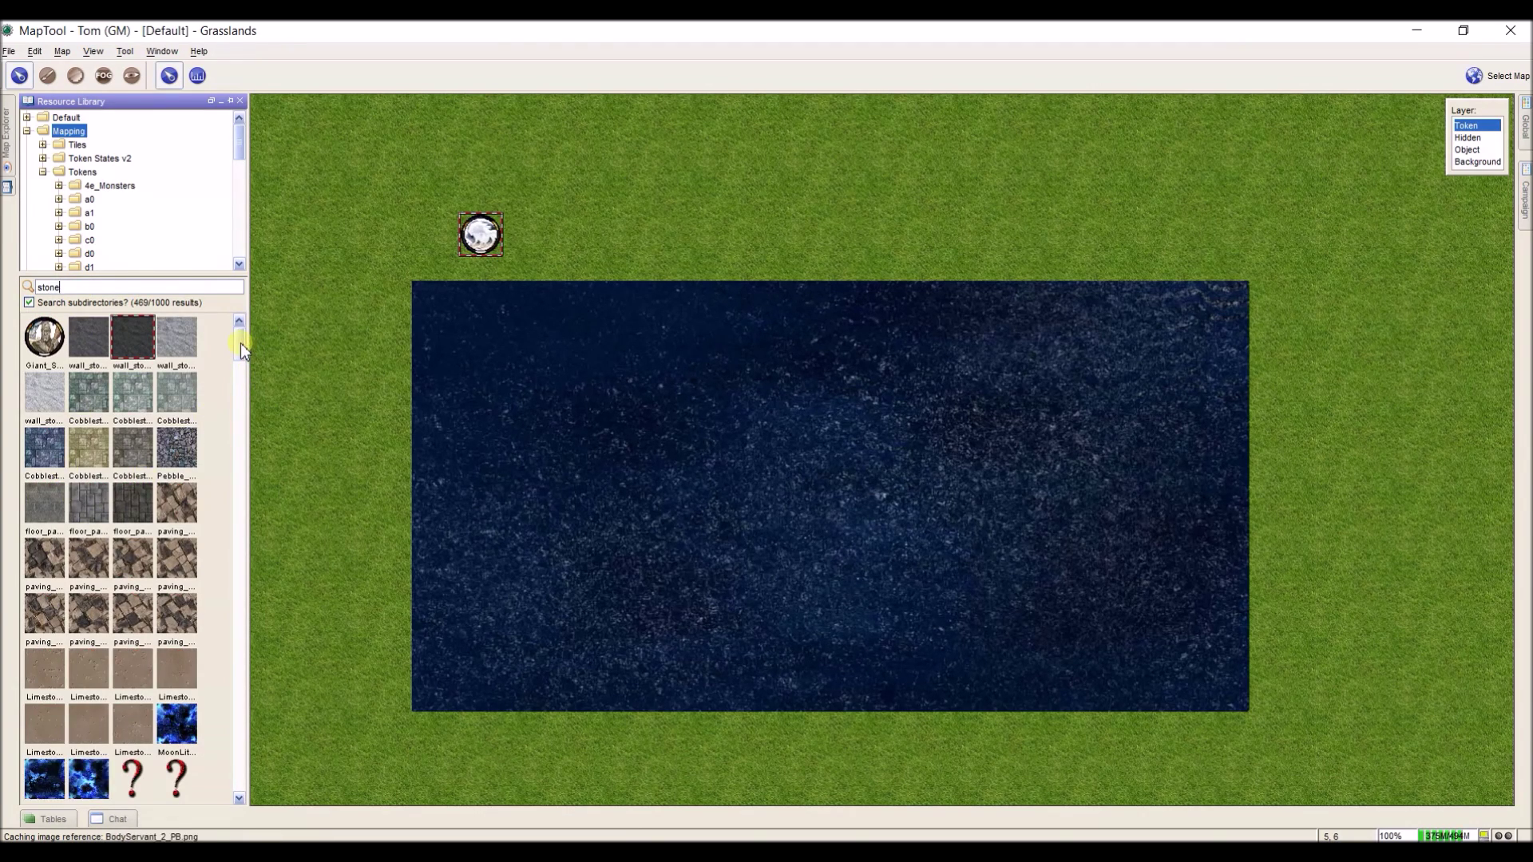
pyautogui.moveTo(242, 343)
pyautogui.mouseDown()
pyautogui.moveTo(223, 489)
pyautogui.moveTo(229, 333)
pyautogui.mouseUp()
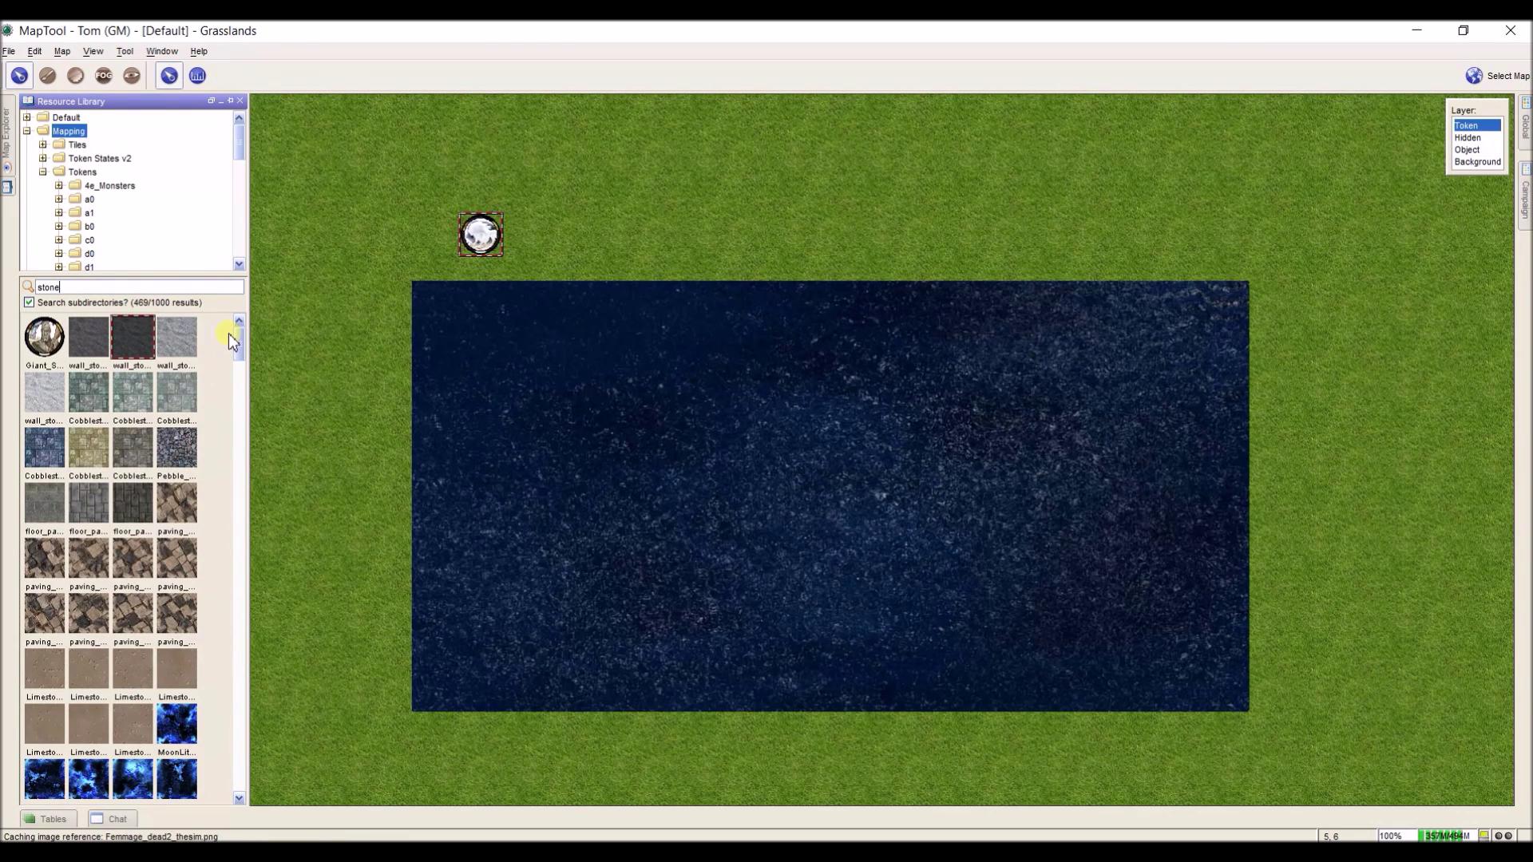